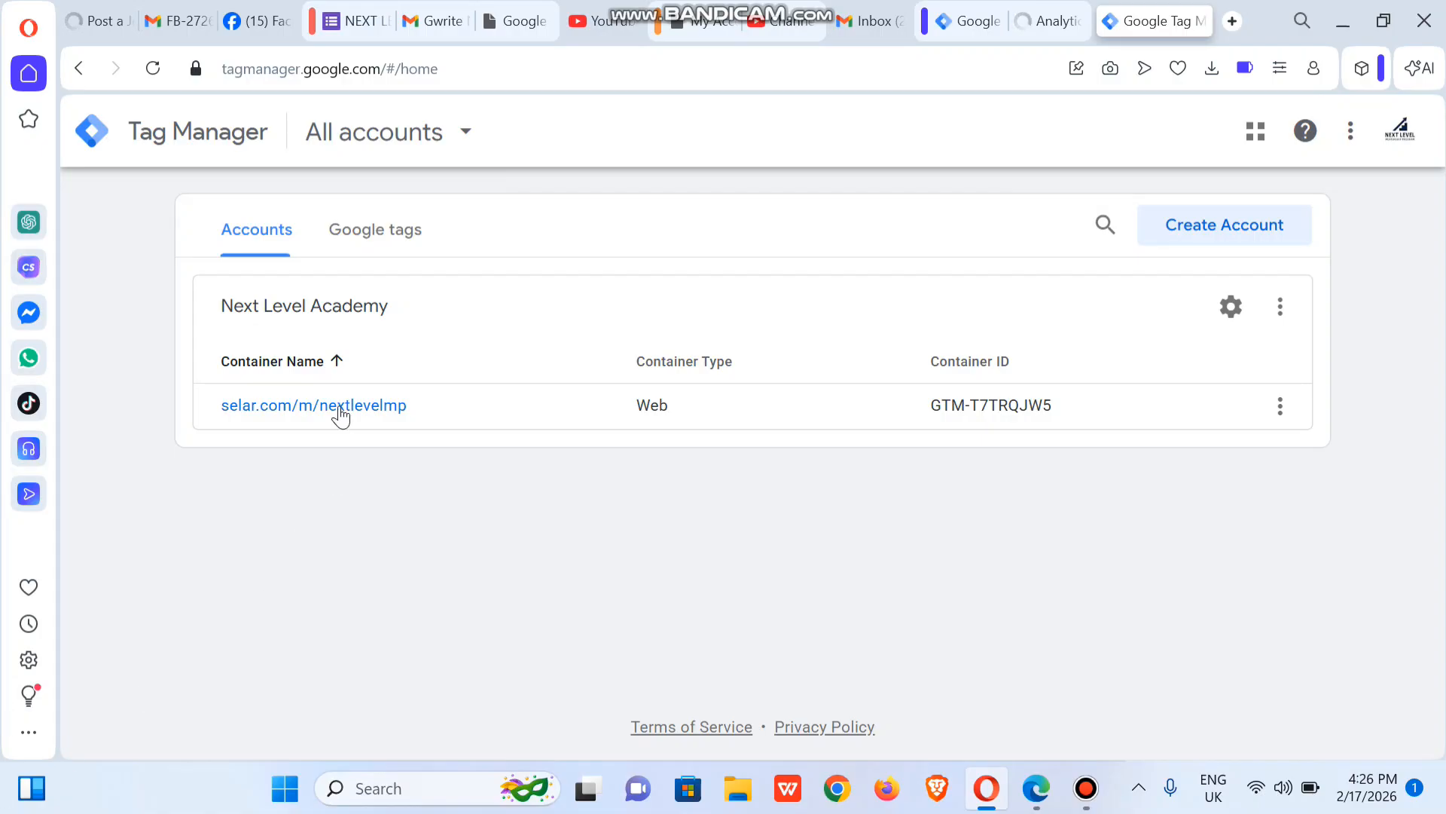
# Step: Create a new tag named Selar Tag NLMP in the selar.com/m/nextlevelmp container, using the Google Tag type
pyautogui.click(321, 407)
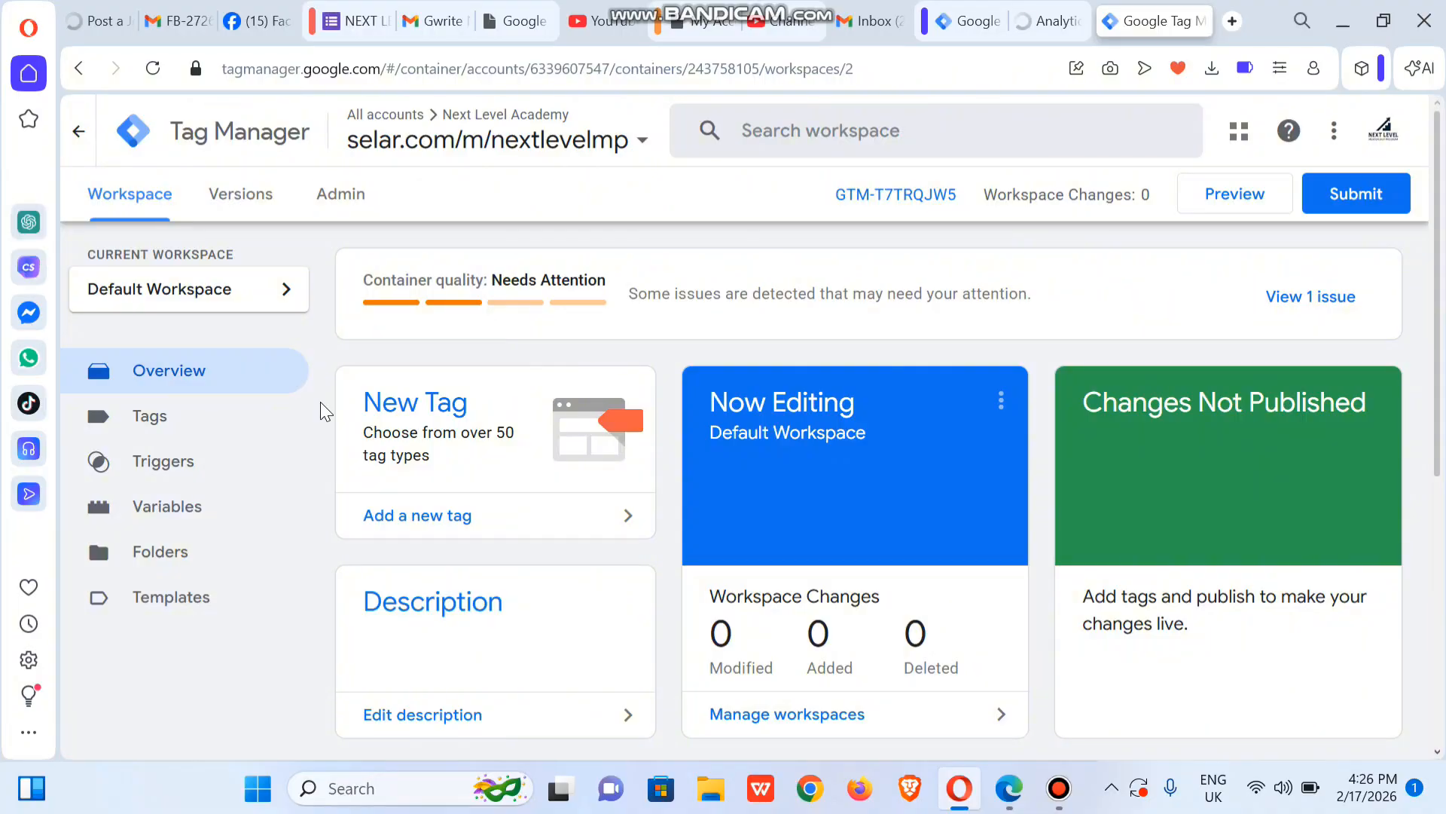
pyautogui.click(143, 433)
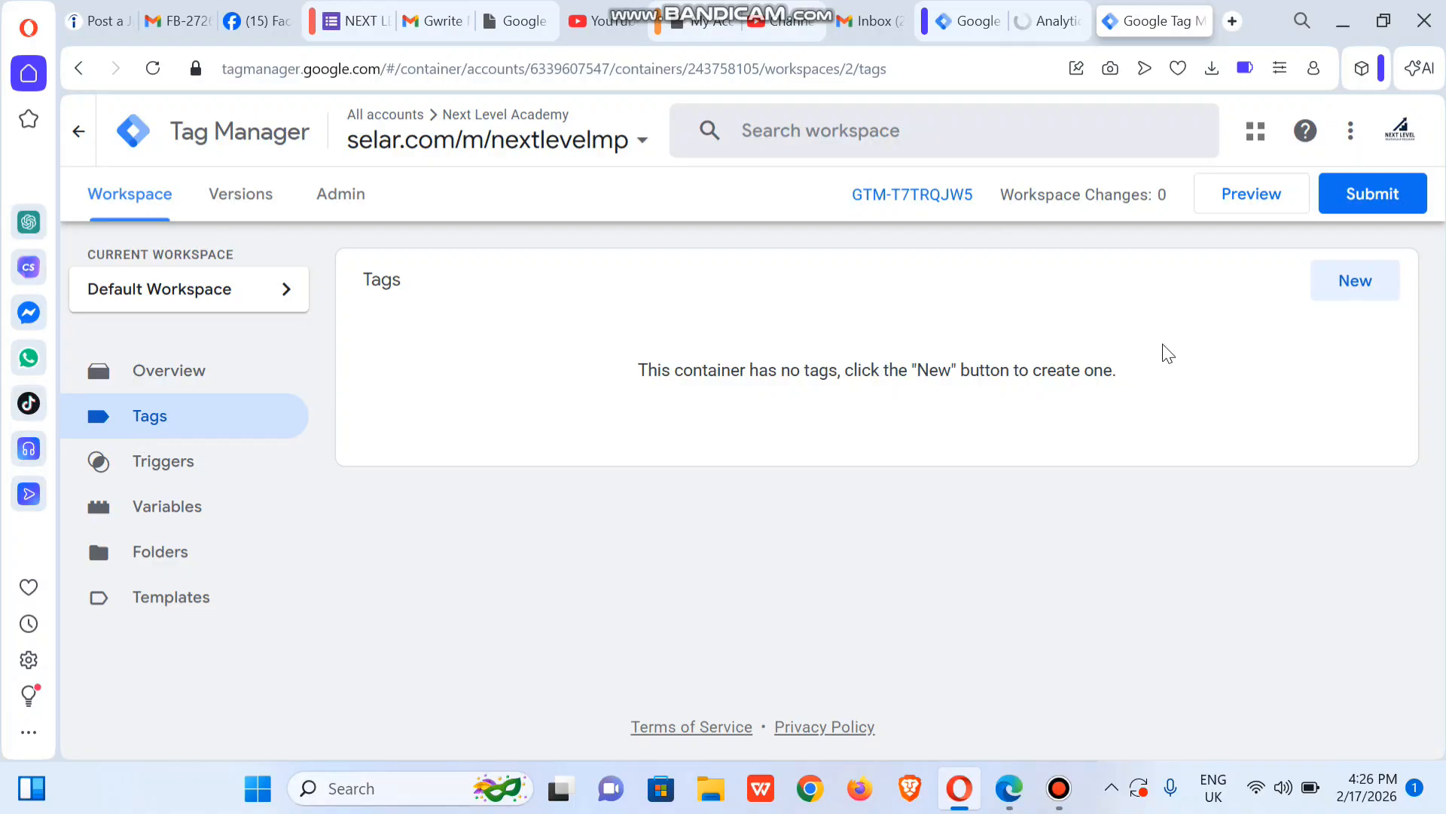
pyautogui.click(1360, 296)
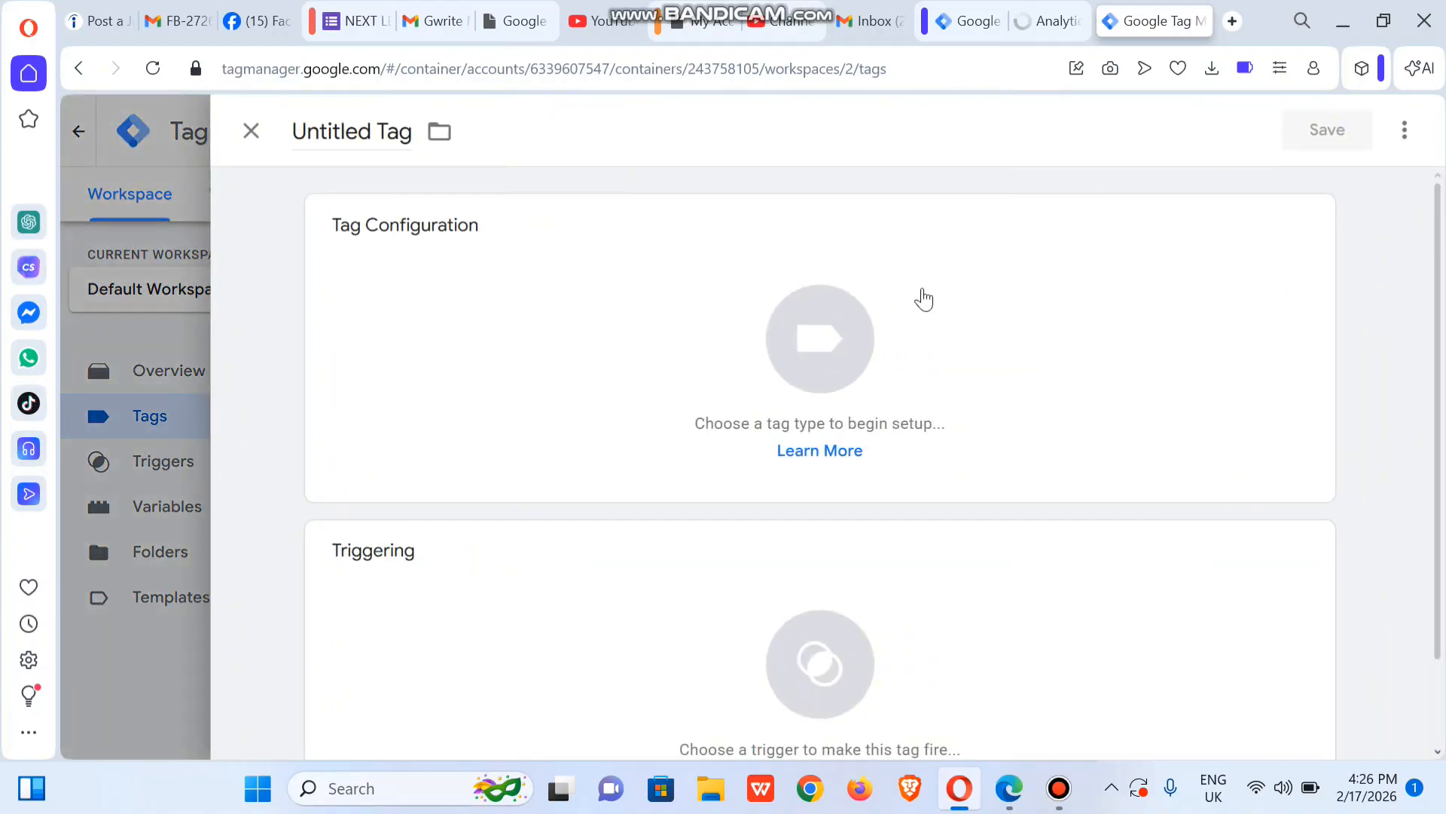
pyautogui.click(377, 140)
pyautogui.hotkey('ctrl', 'a')
pyautogui.write('S')
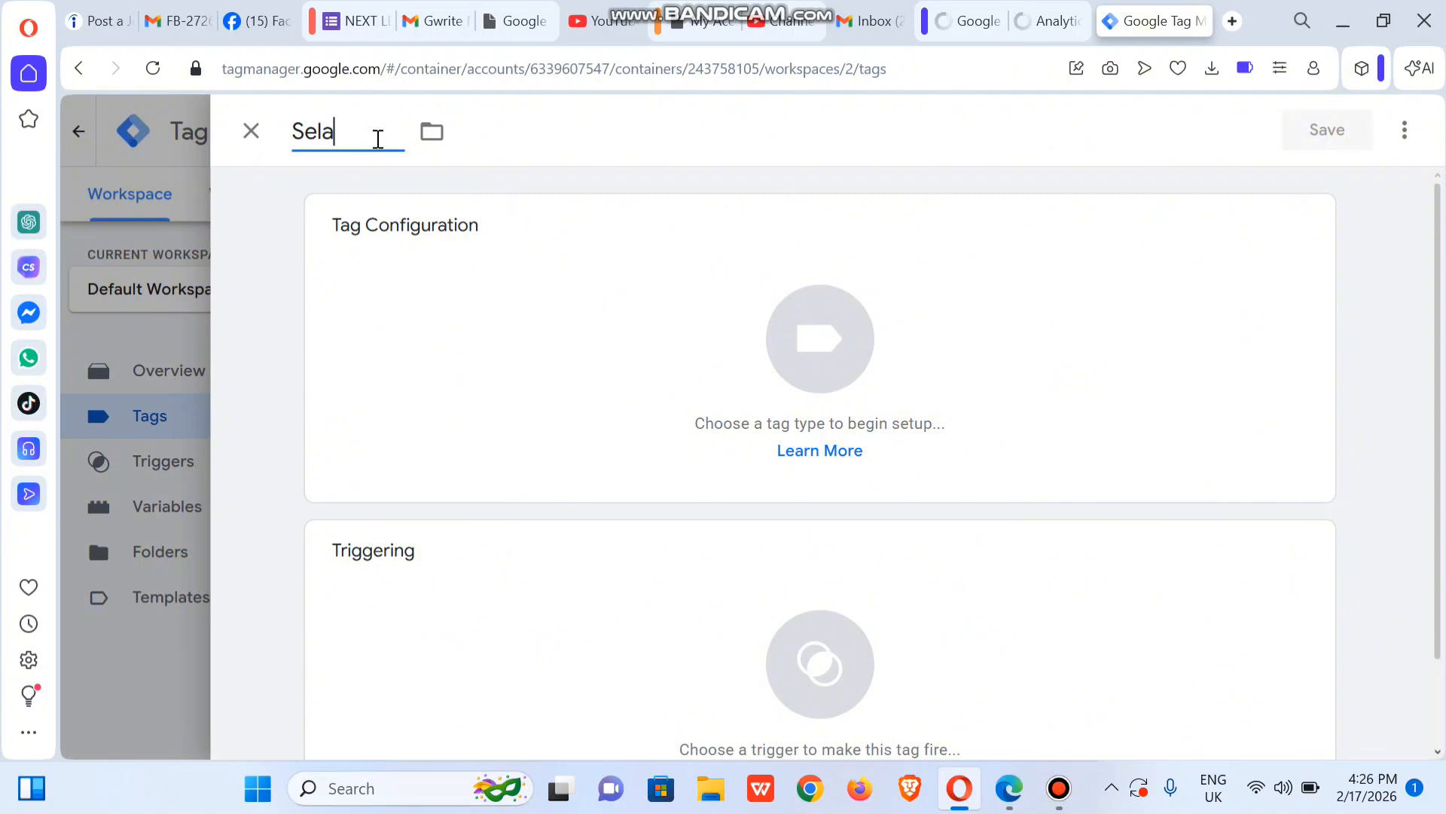
pyautogui.write('elar Tag NLMP')
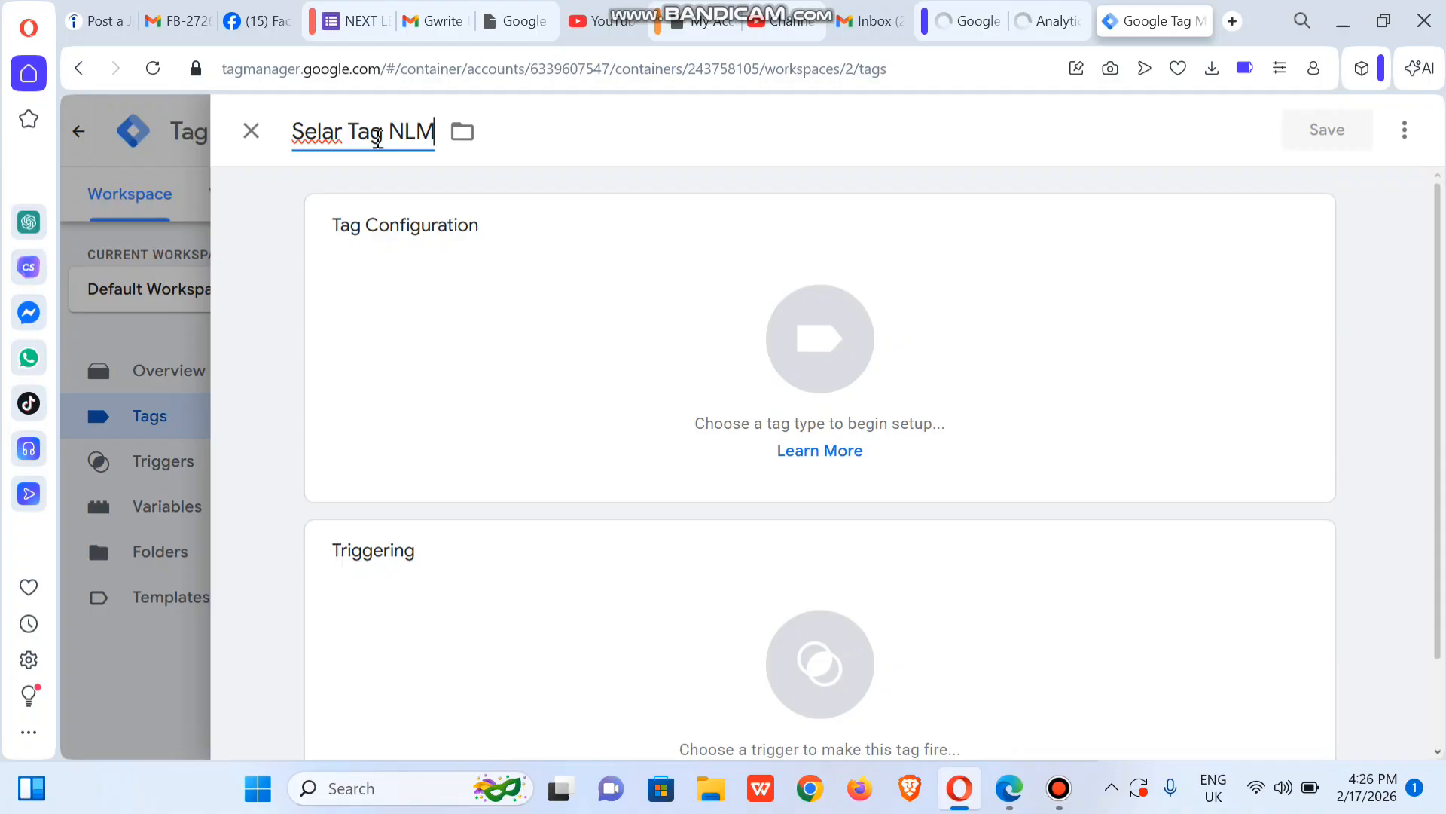
pyautogui.click(1028, 354)
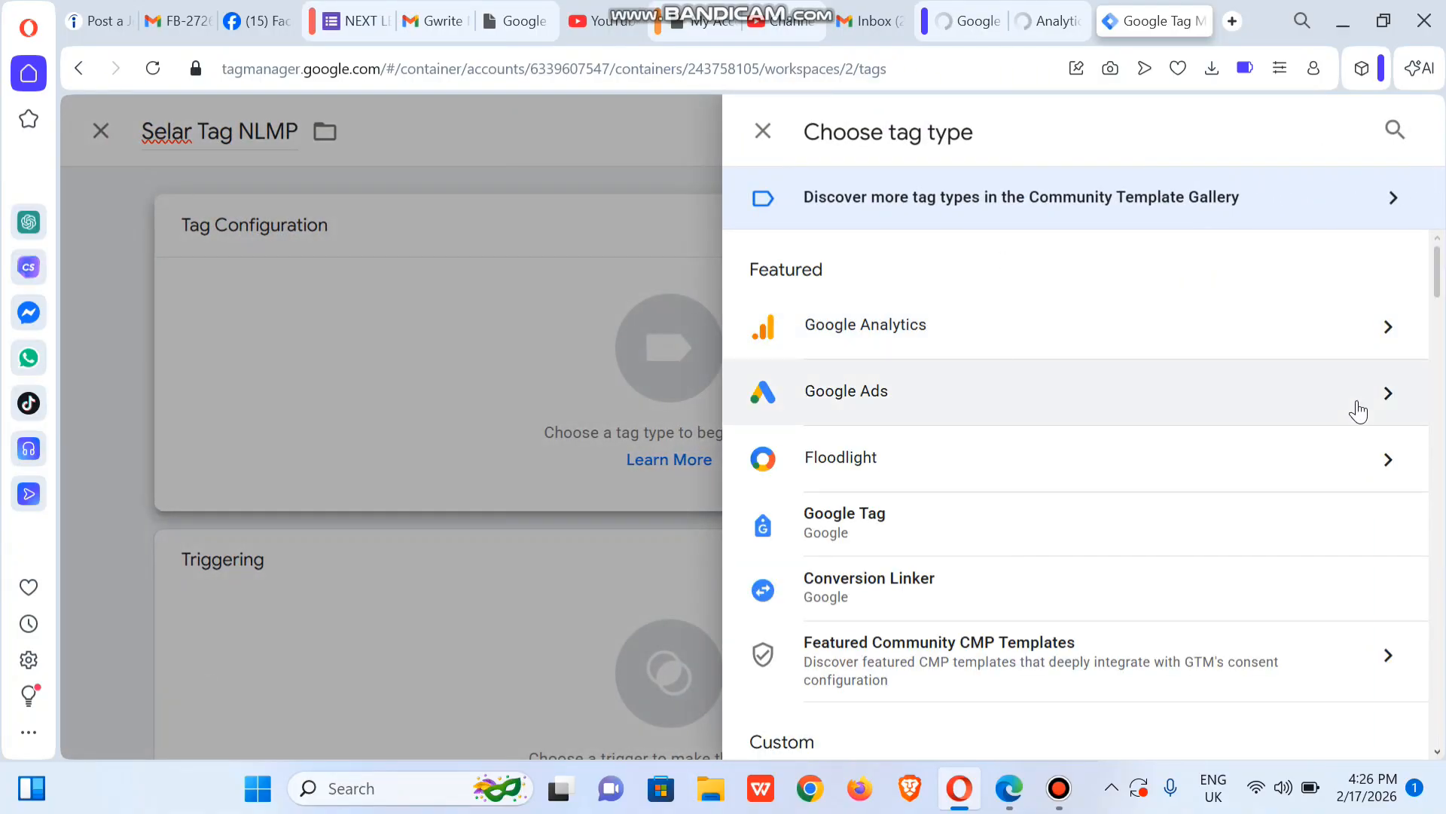
pyautogui.click(894, 538)
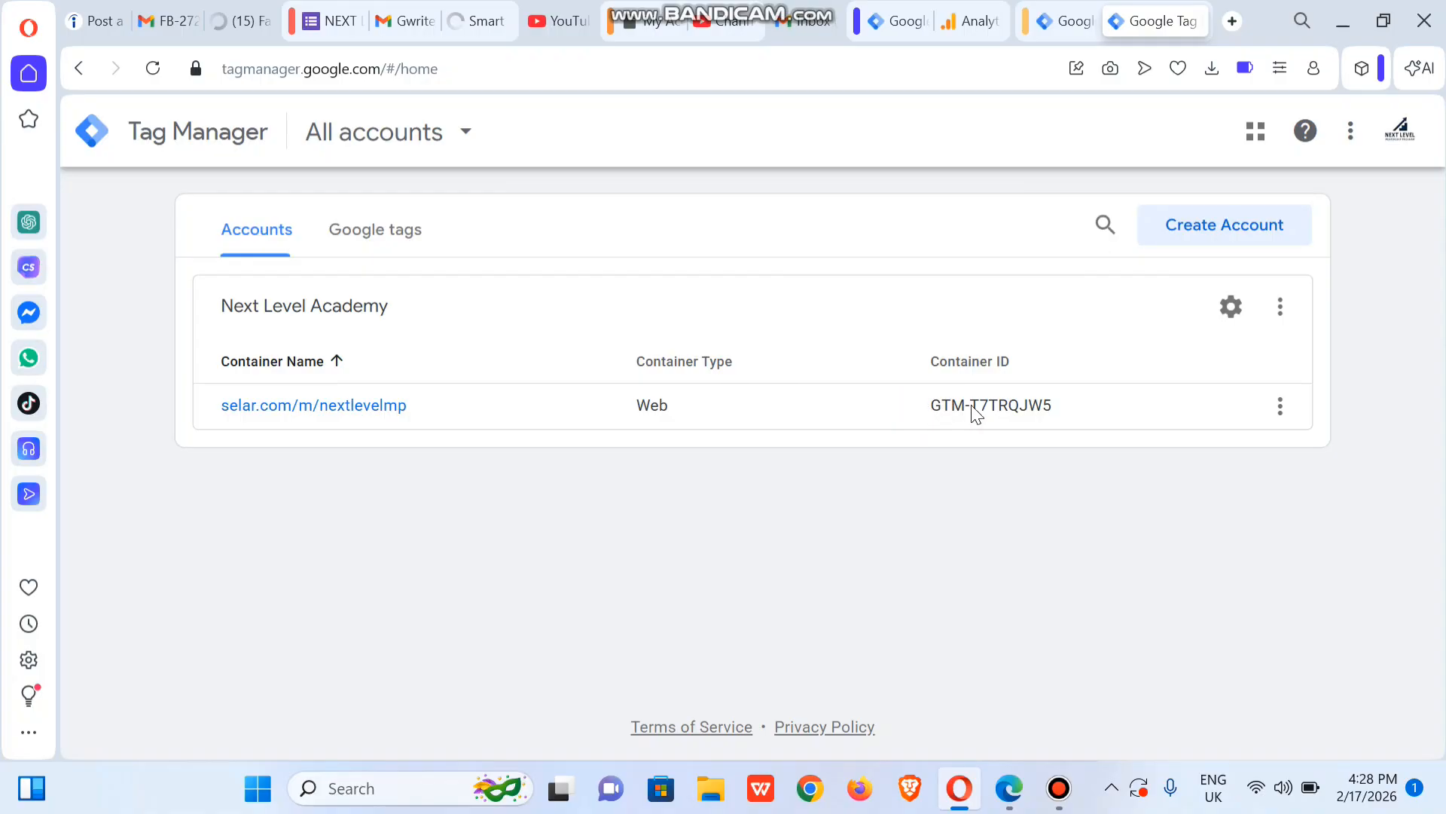
# Step: Copy container ID GTM-T7TRQJW5 from the accounts list and paste it as the new tag's Tag ID
pyautogui.tripleClick(1052, 406)
pyautogui.hotkey('ctrl', 'c')
pyautogui.moveTo(1051, 406); pyautogui.dragTo(1015, 419)
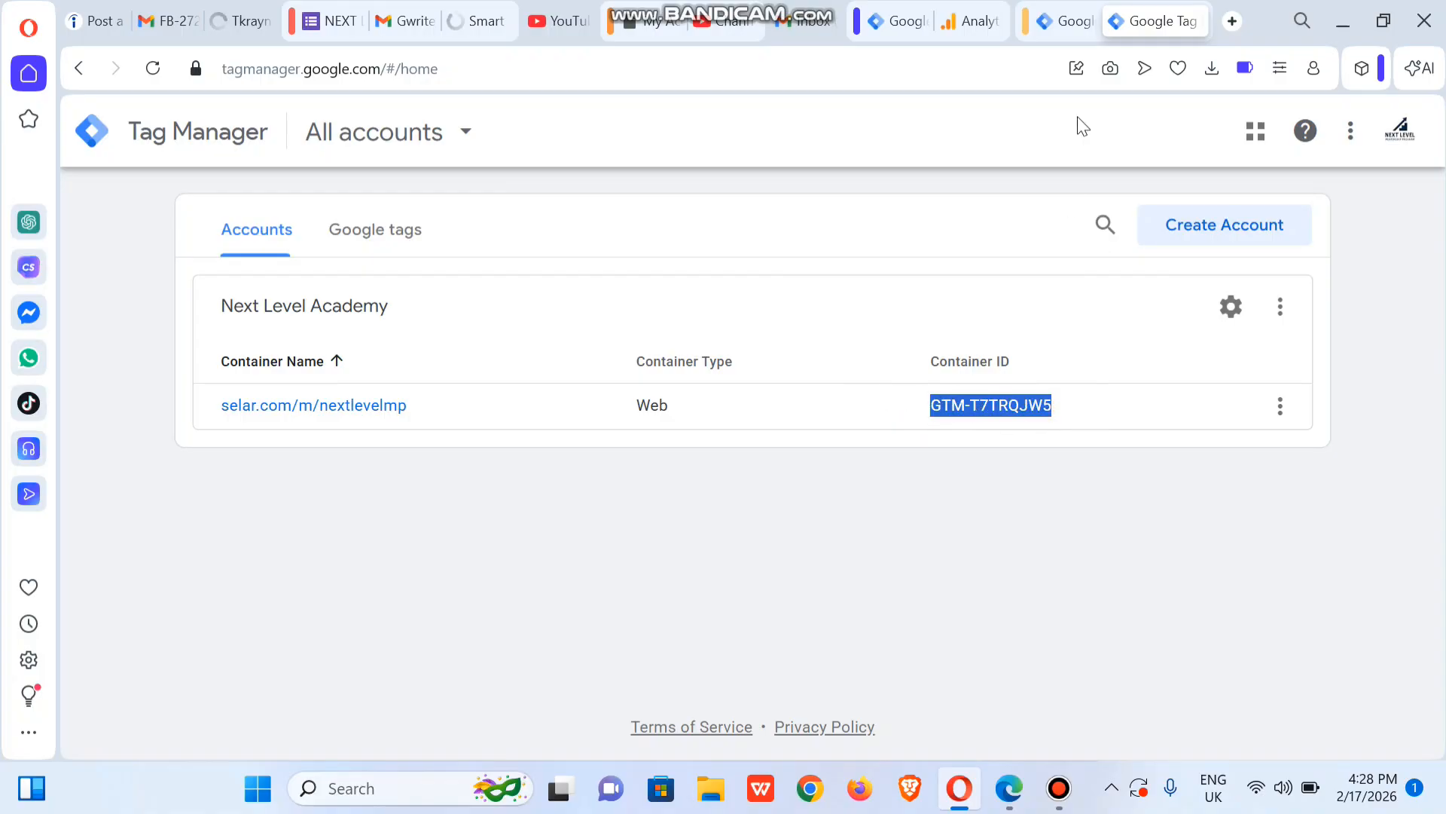
pyautogui.click(1056, 28)
pyautogui.click(423, 442)
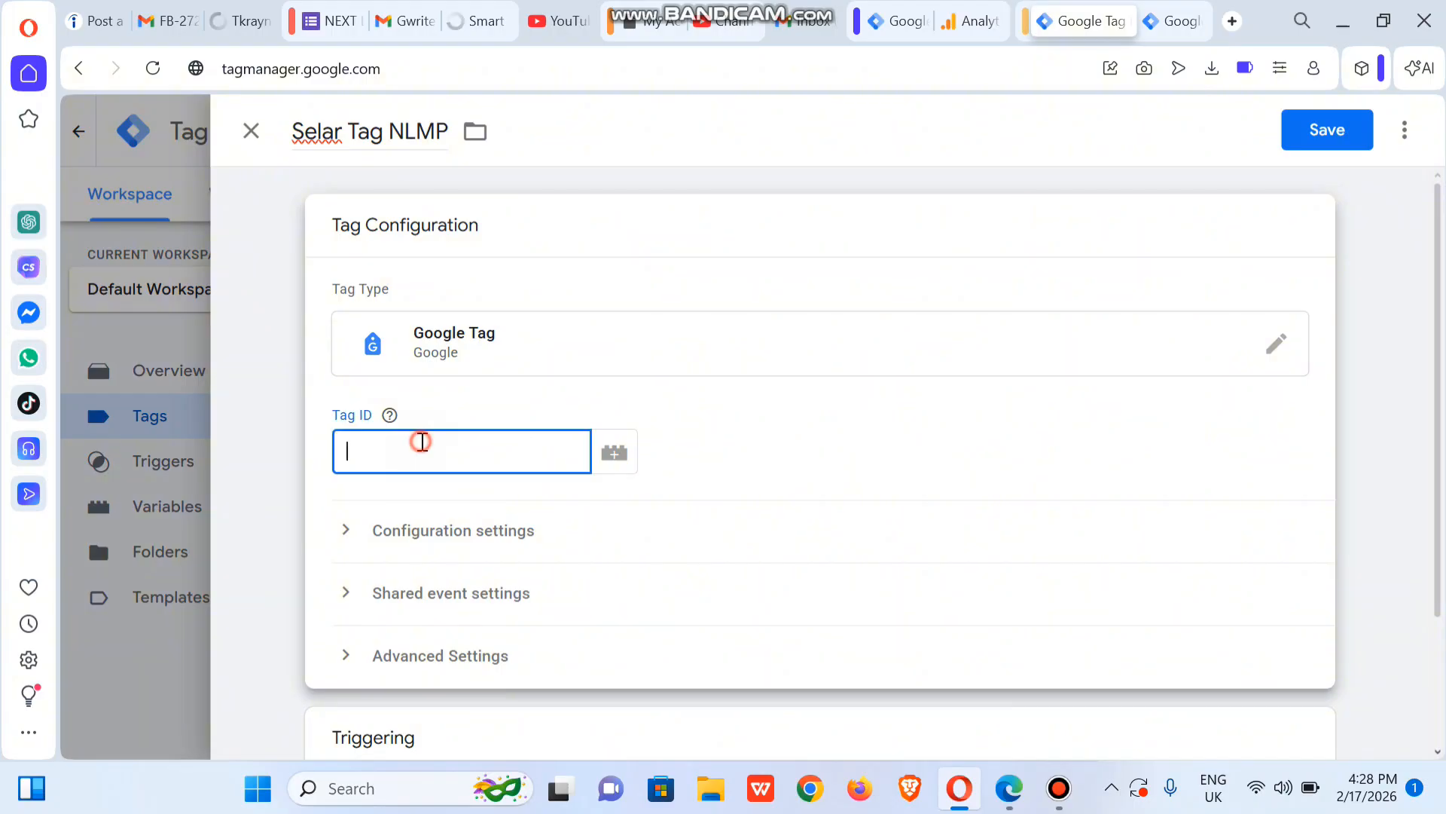
pyautogui.hotkey('ctrl', 'v')
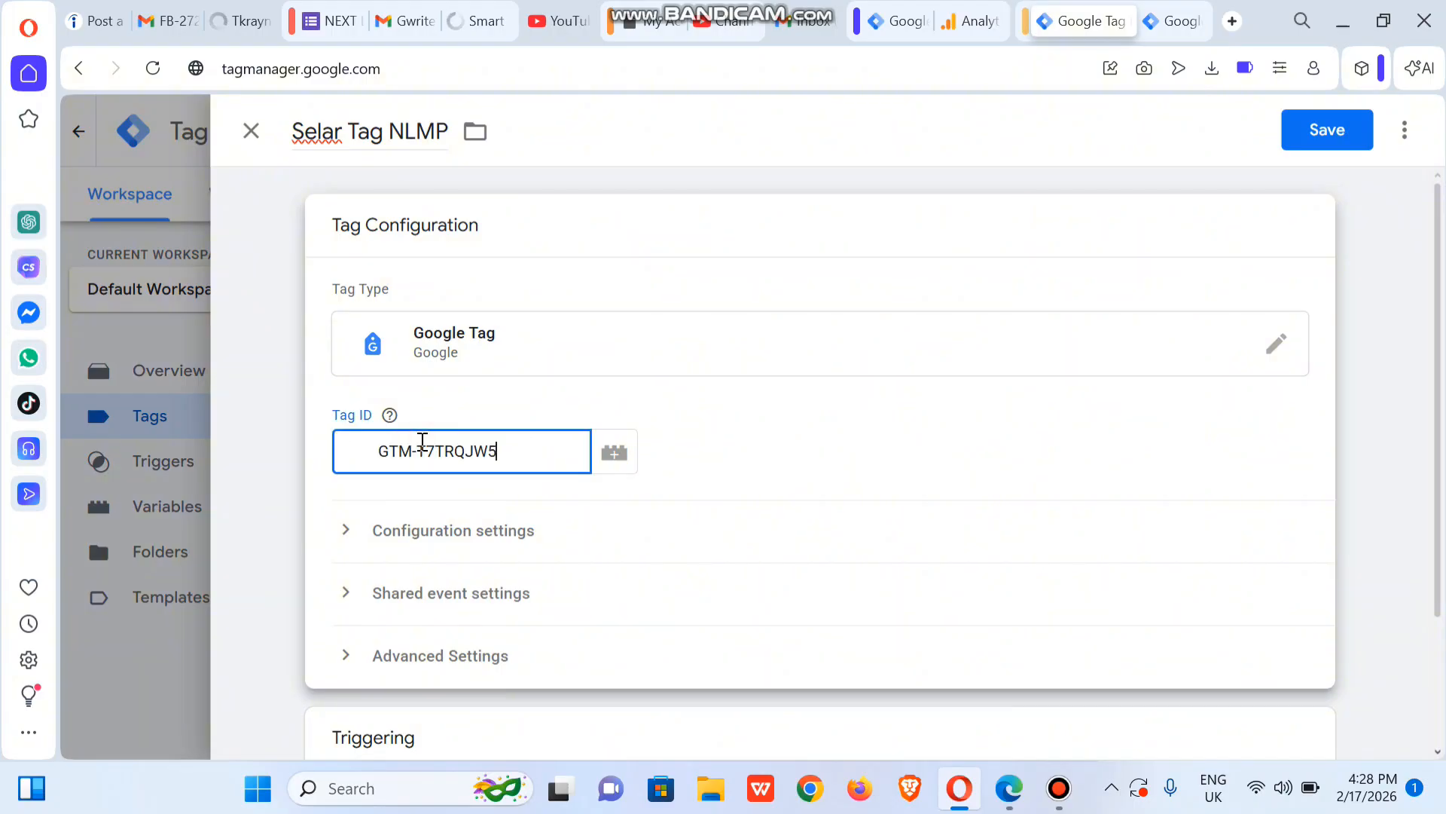
pyautogui.click(891, 497)
# Step: Add the All Pages page view trigger alongside Initialization - All Pages and save the tag
pyautogui.moveTo(1435, 380); pyautogui.dragTo(1439, 595)
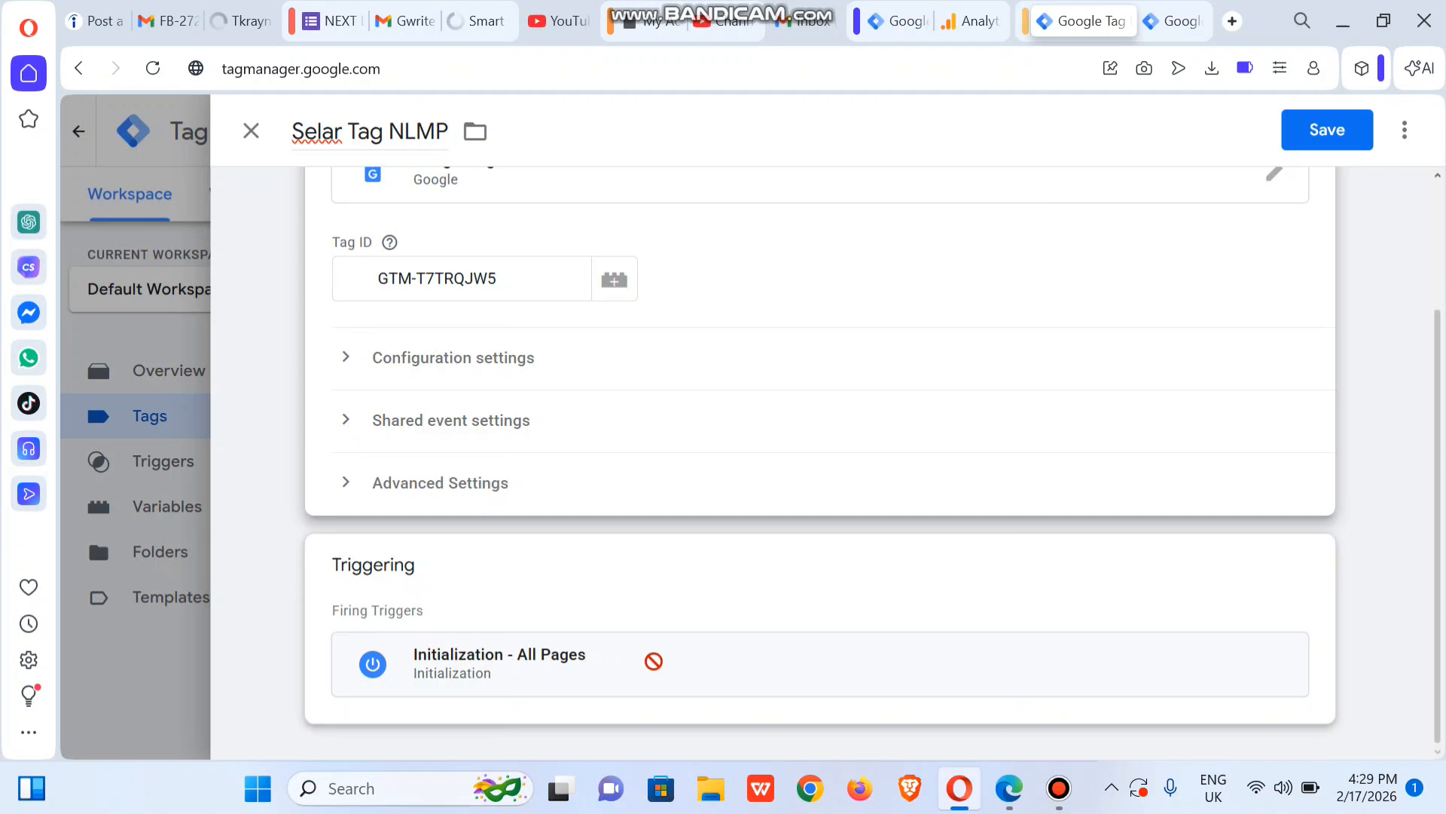
pyautogui.click(1308, 561)
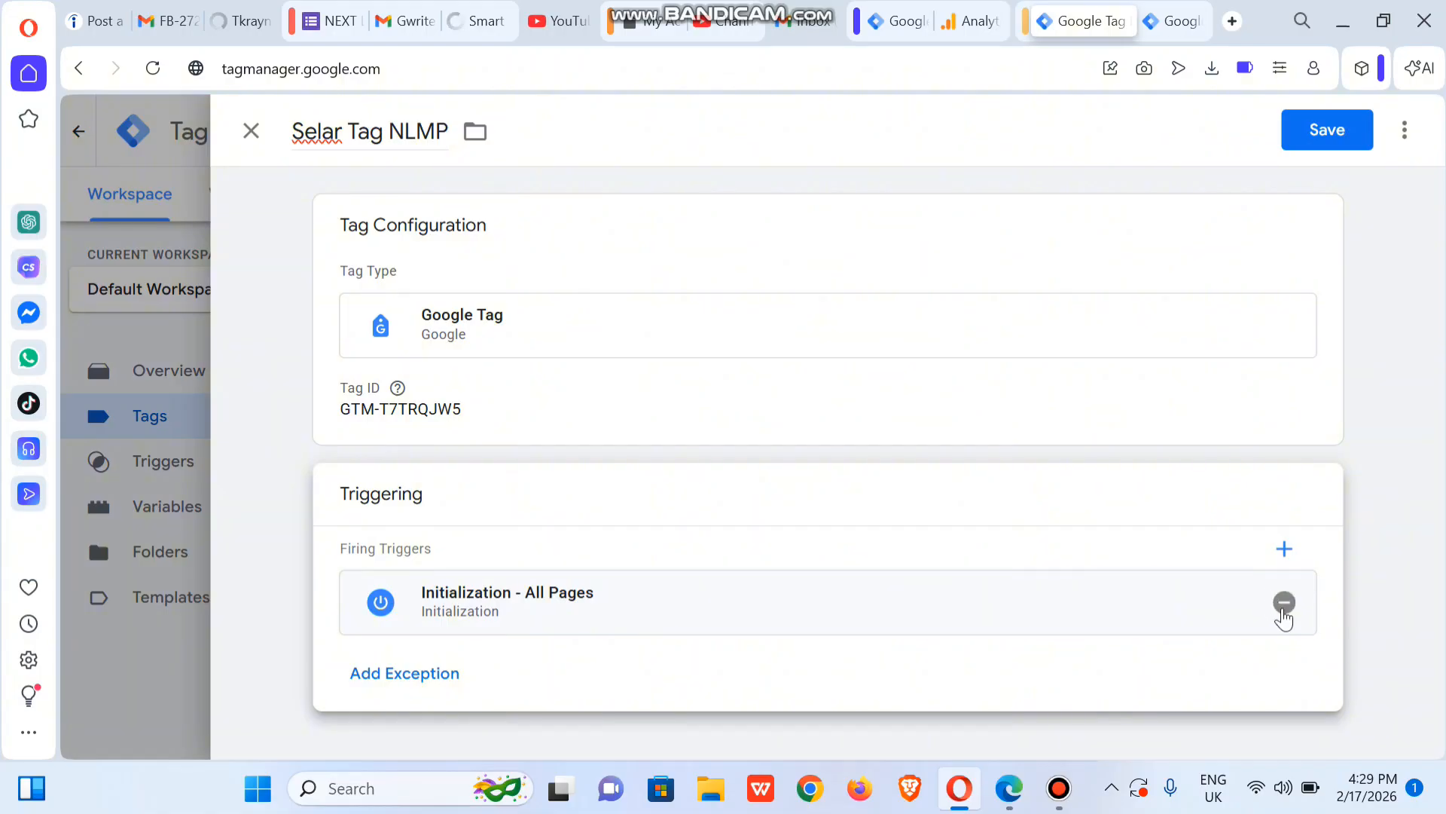
pyautogui.click(1284, 549)
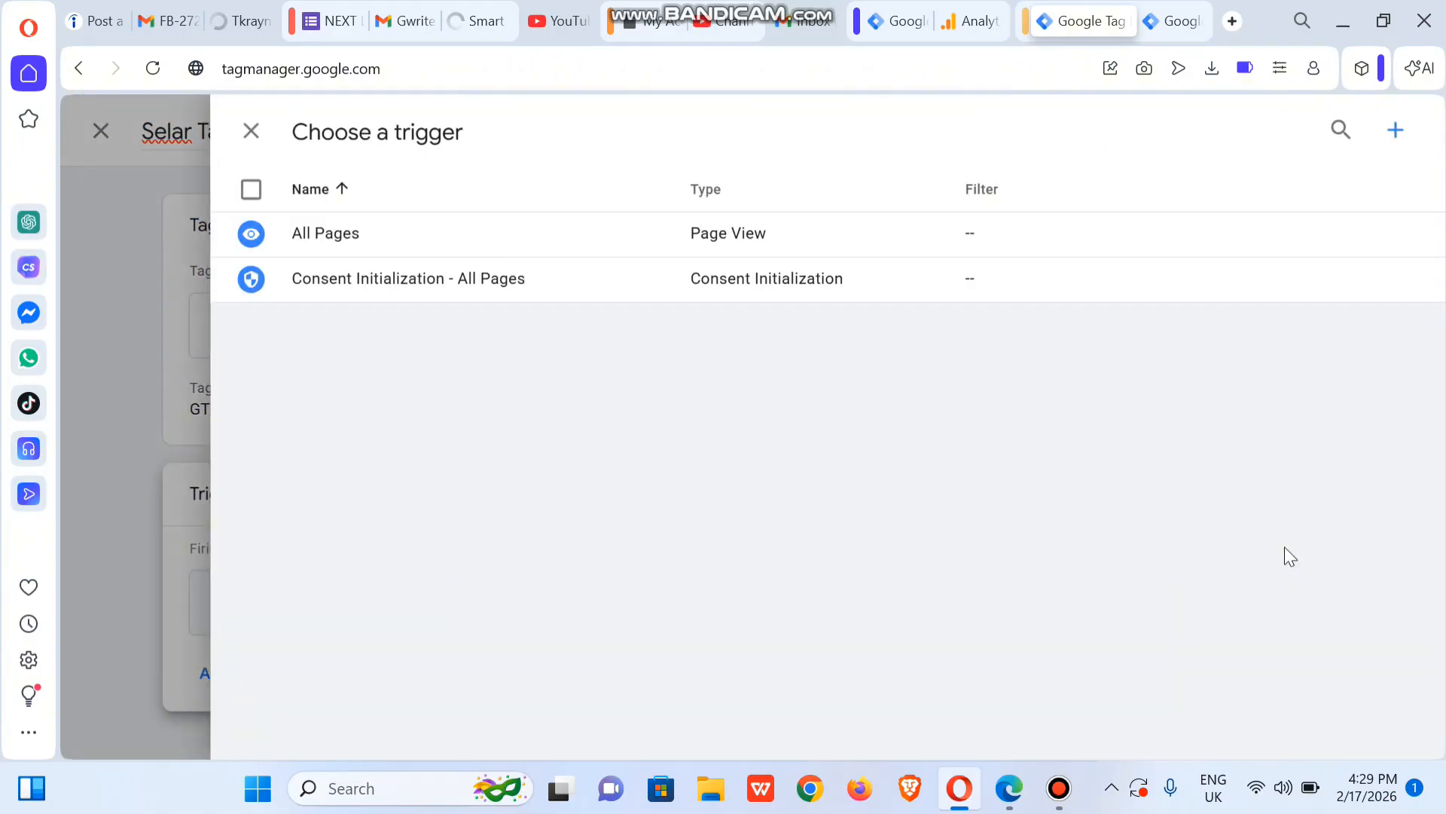
pyautogui.click(253, 131)
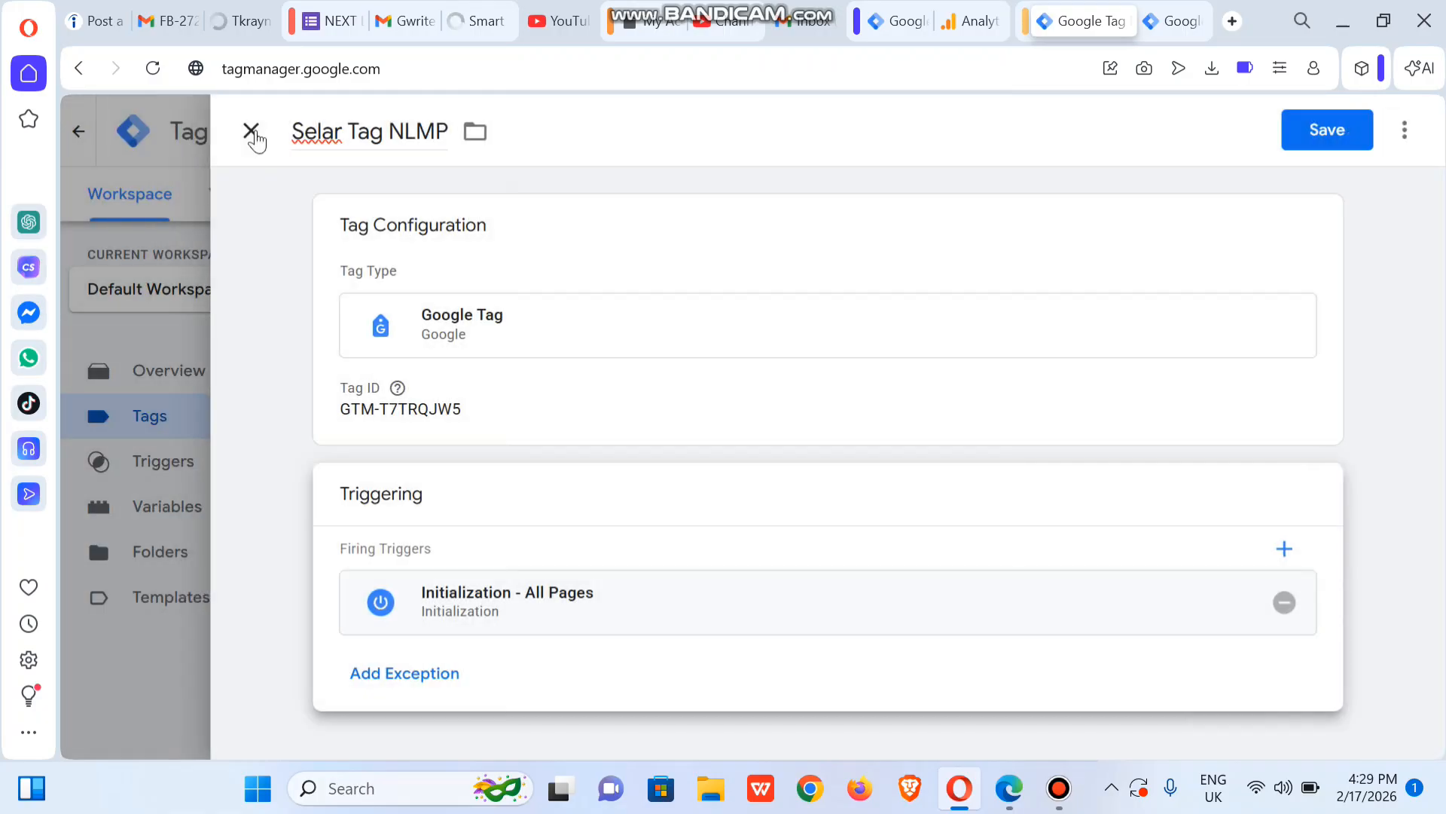
pyautogui.click(1293, 549)
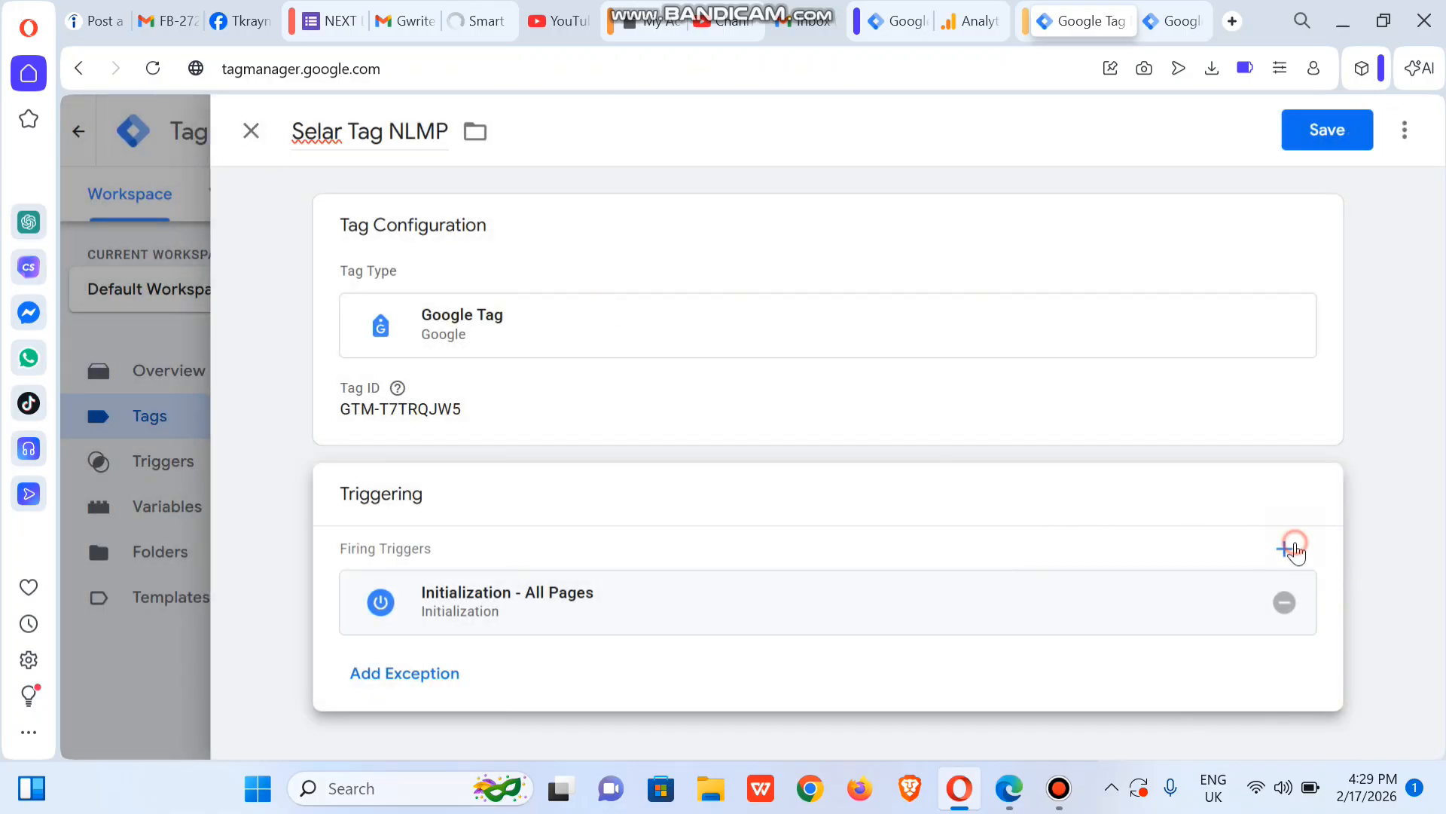
pyautogui.click(556, 250)
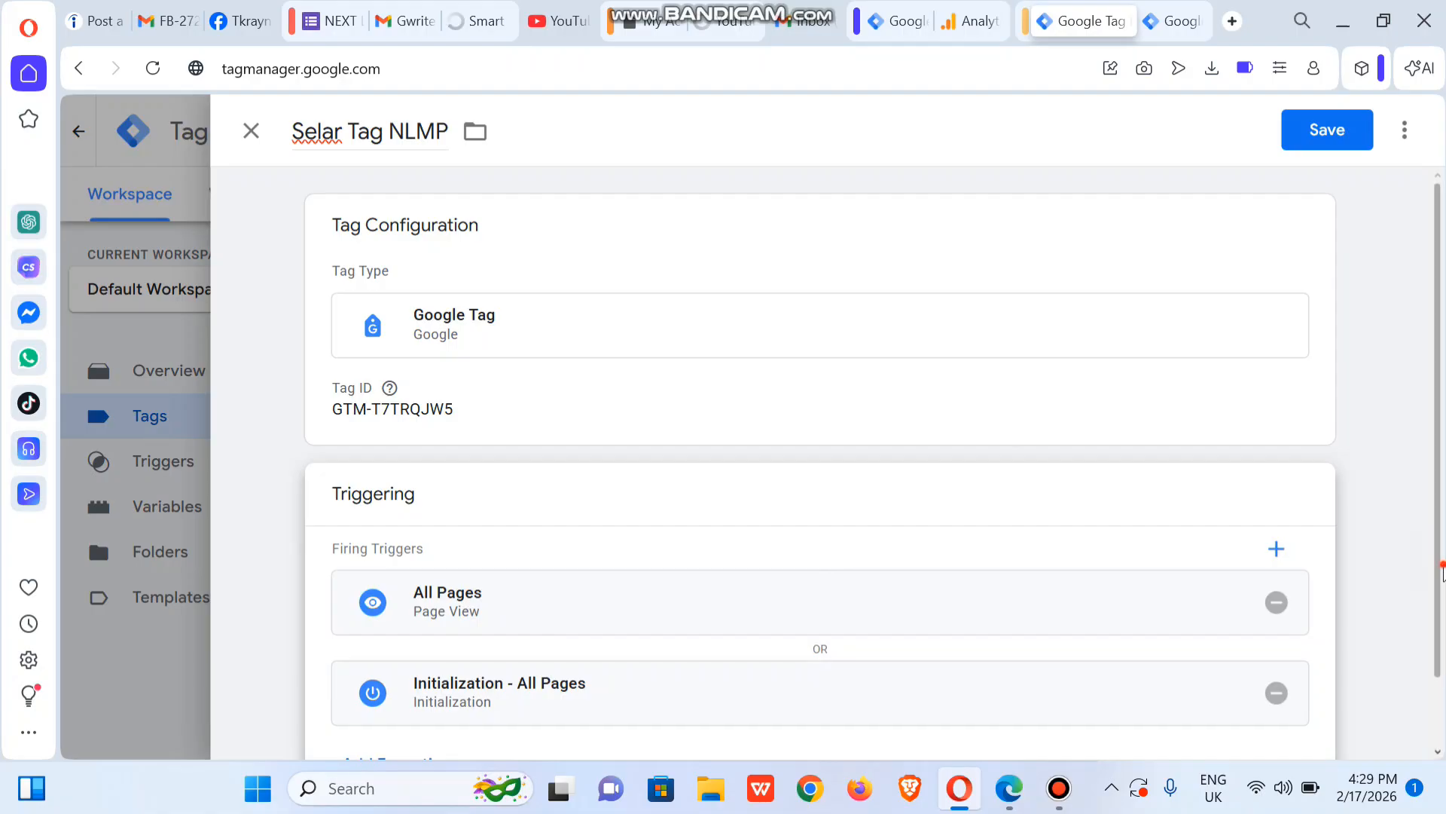
pyautogui.scroll(-1, 1442, 573)
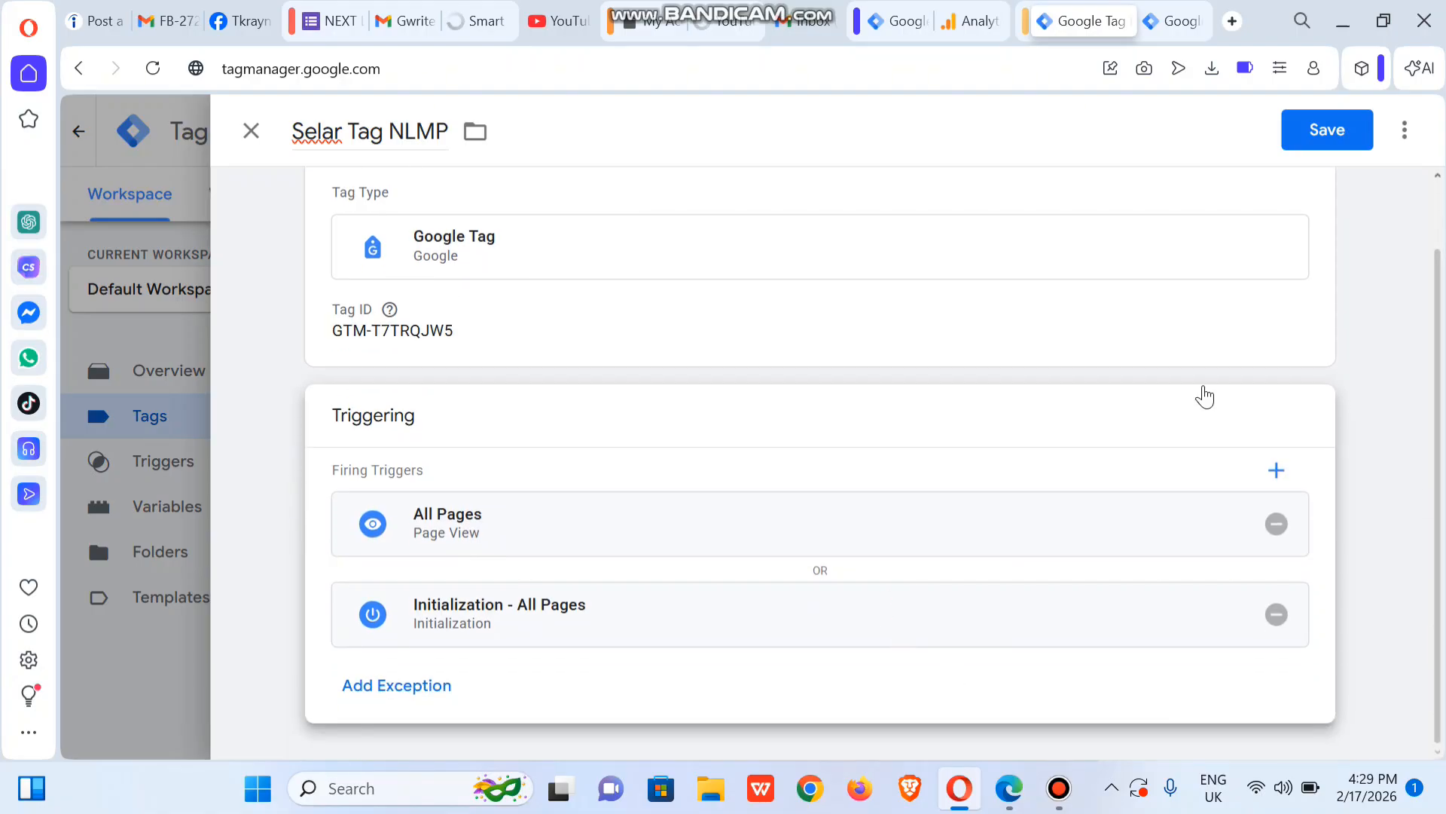
pyautogui.click(1326, 130)
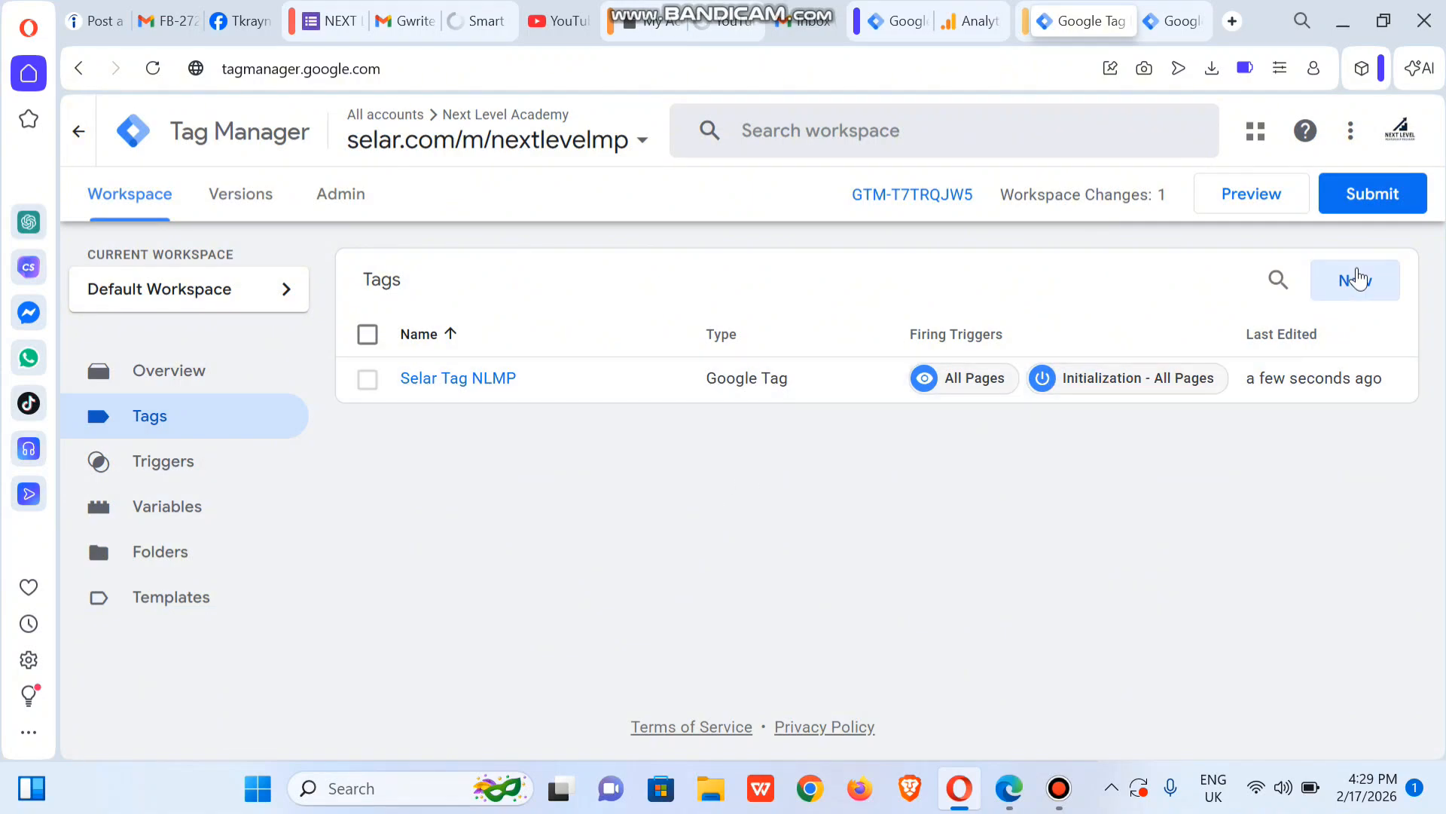
# Step: Submit and publish the workspace changes without a version name or description, and close the version summary
pyautogui.click(1376, 198)
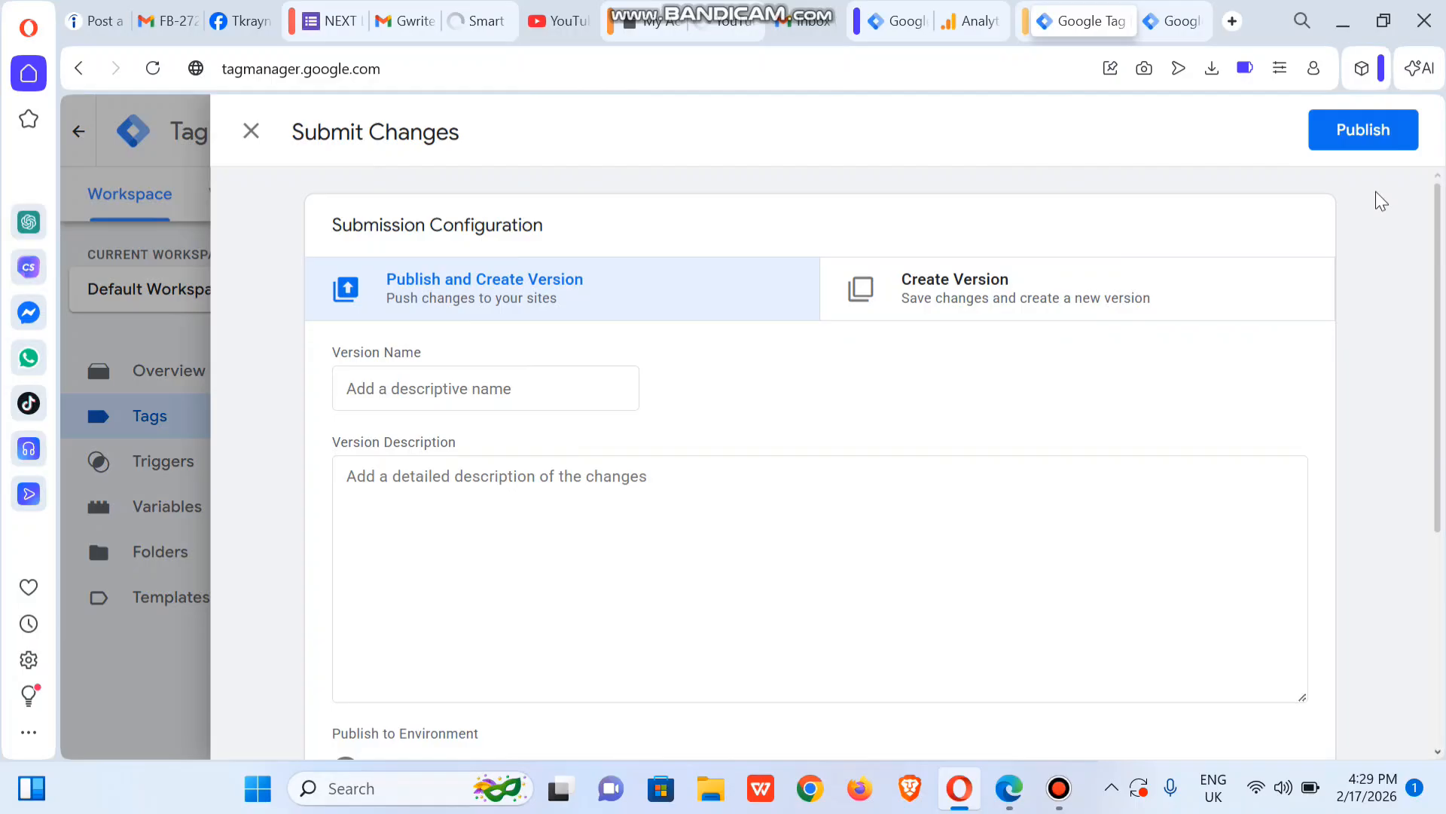
pyautogui.click(1395, 133)
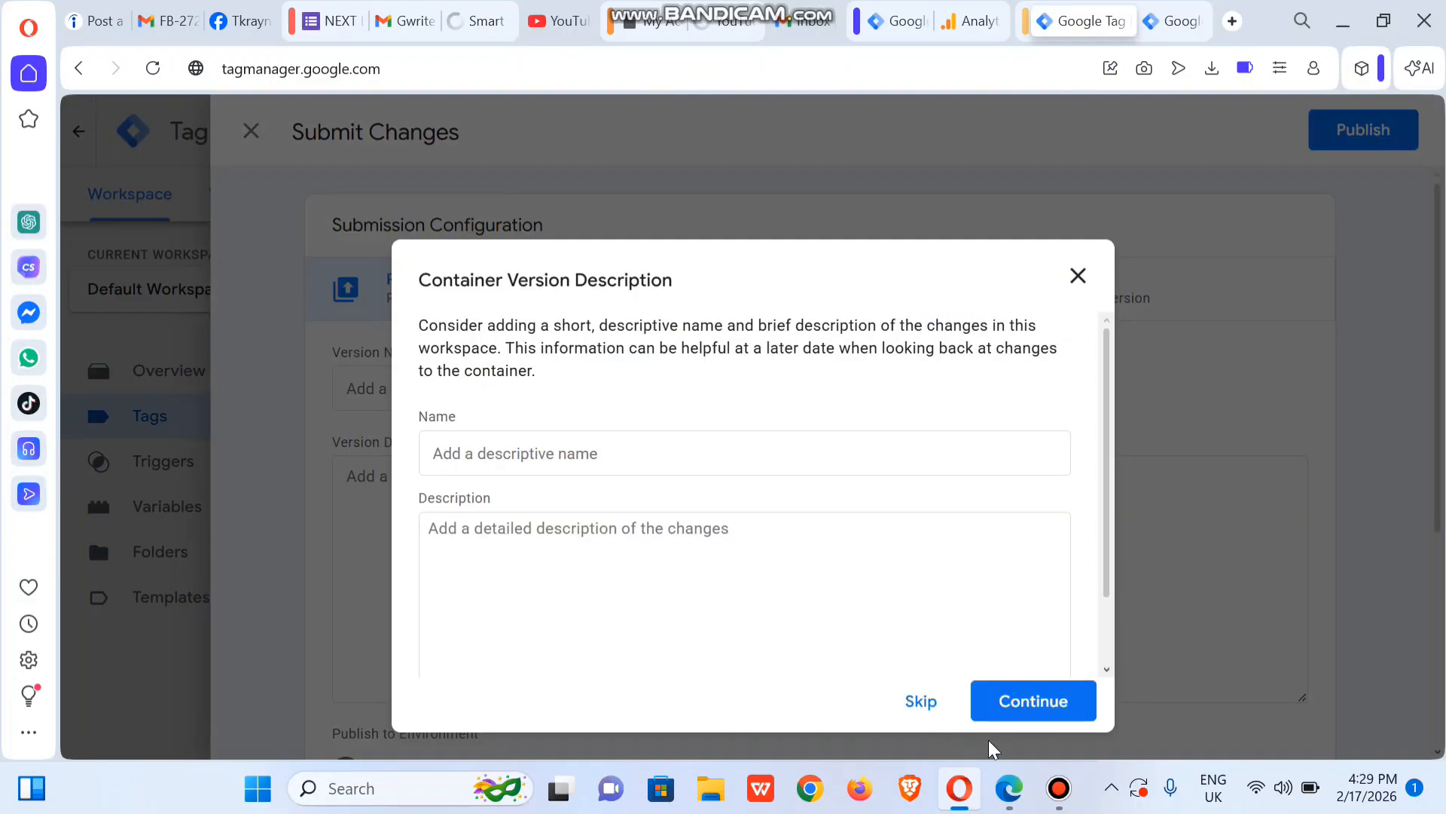
pyautogui.click(1023, 708)
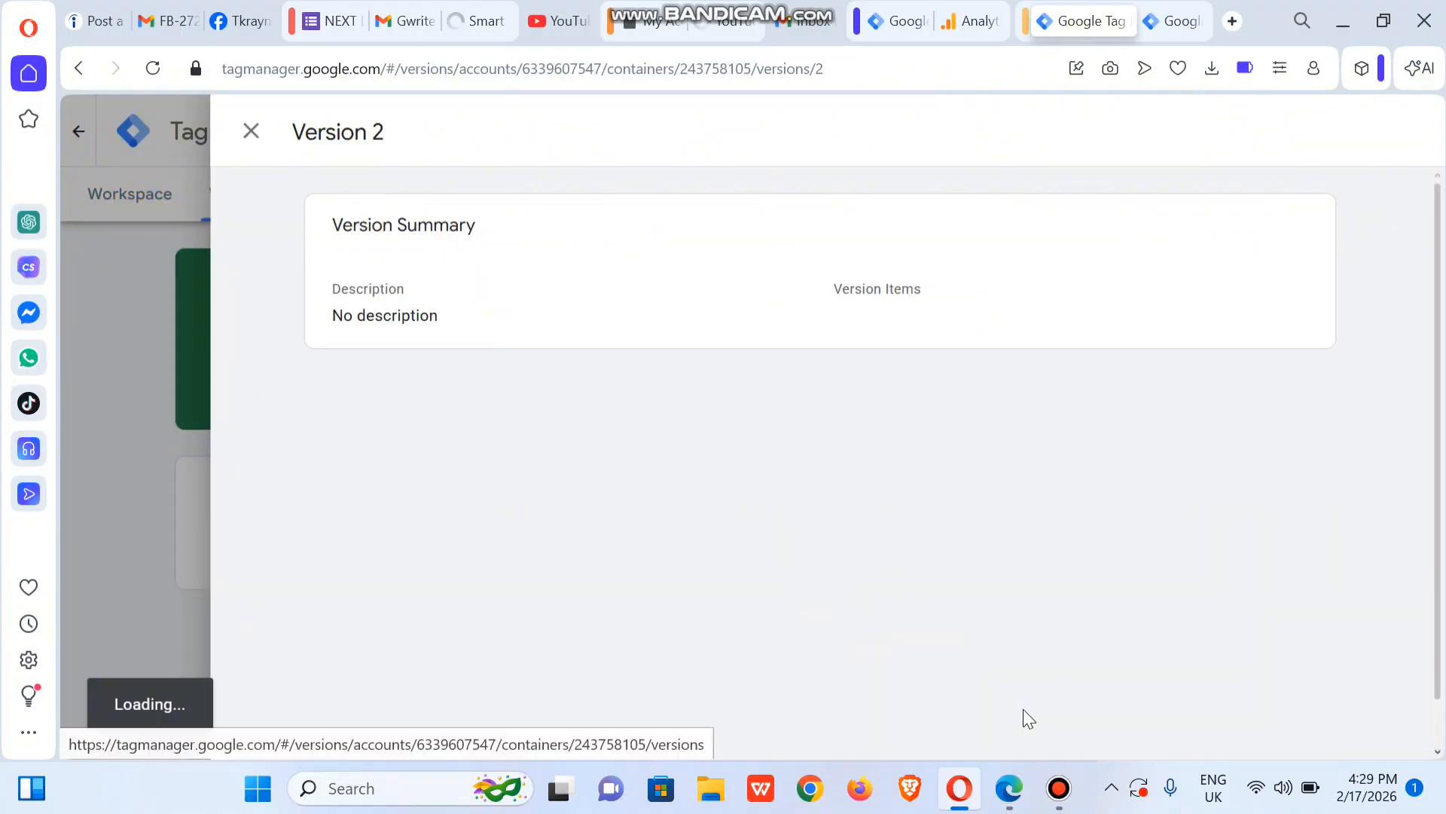
pyautogui.click(245, 136)
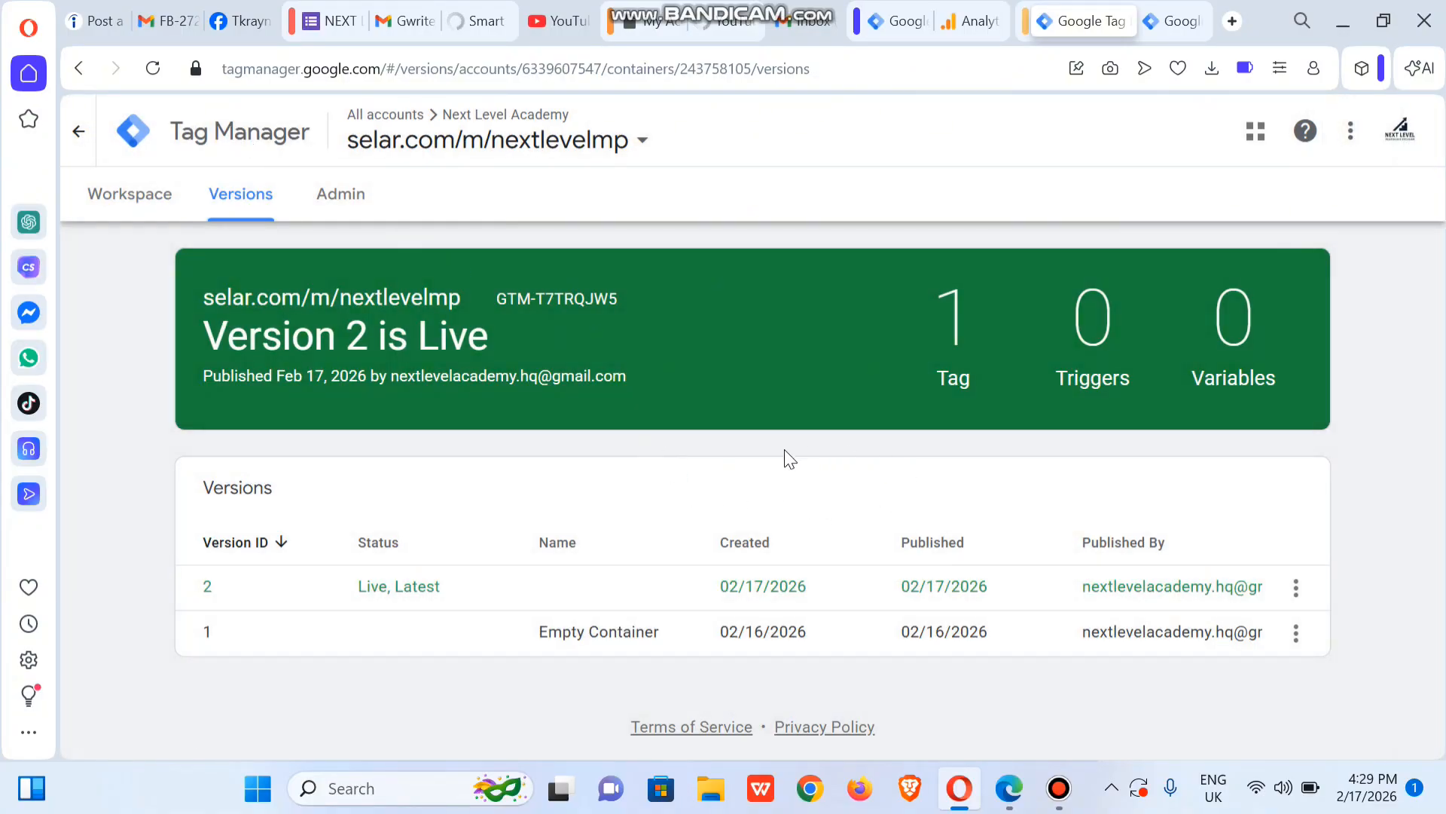
# Step: Start another new tag in the selar.com/m/nextlevelmp container's Default Workspace and open its name for editing
pyautogui.click(81, 132)
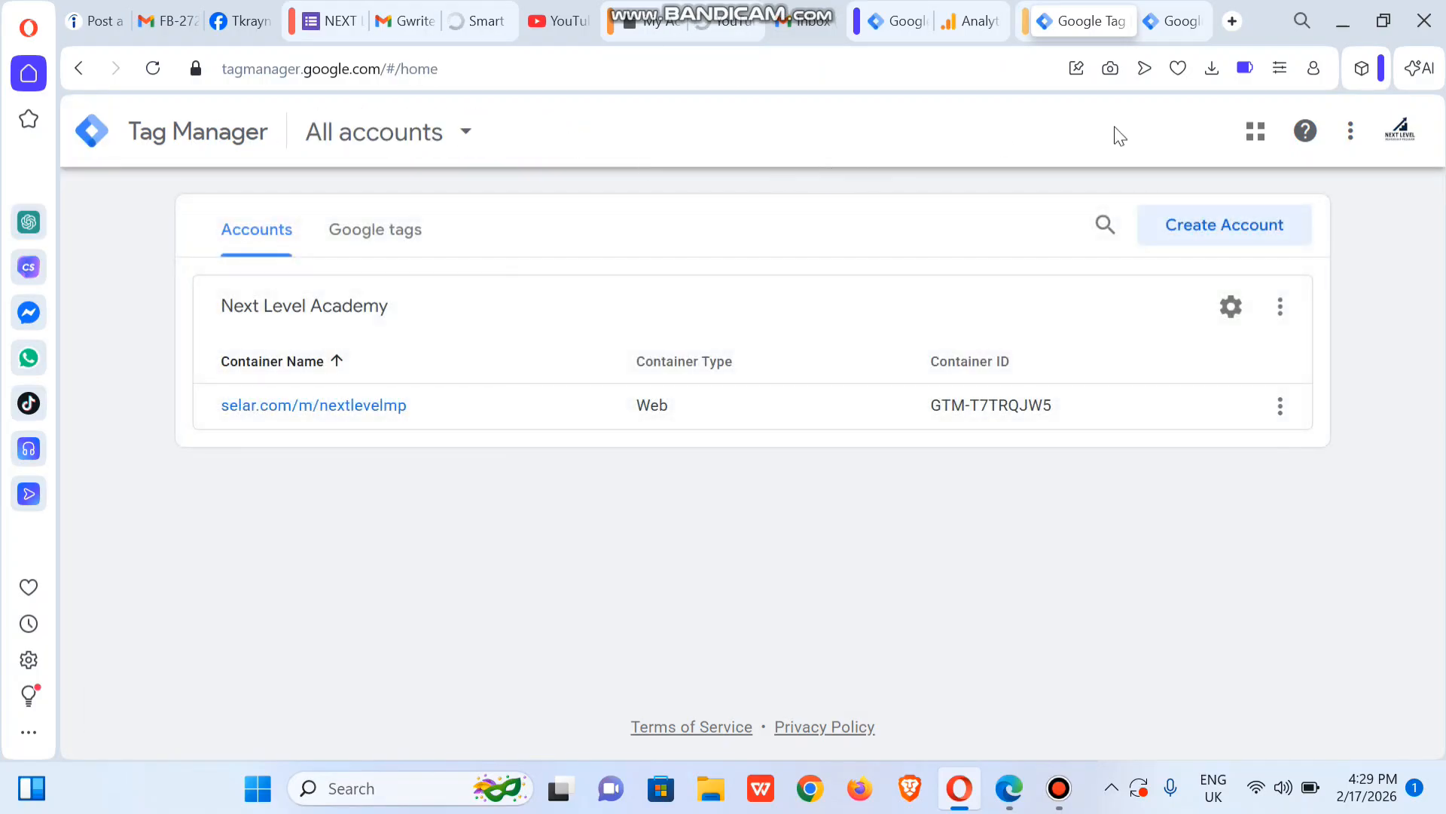
pyautogui.click(897, 23)
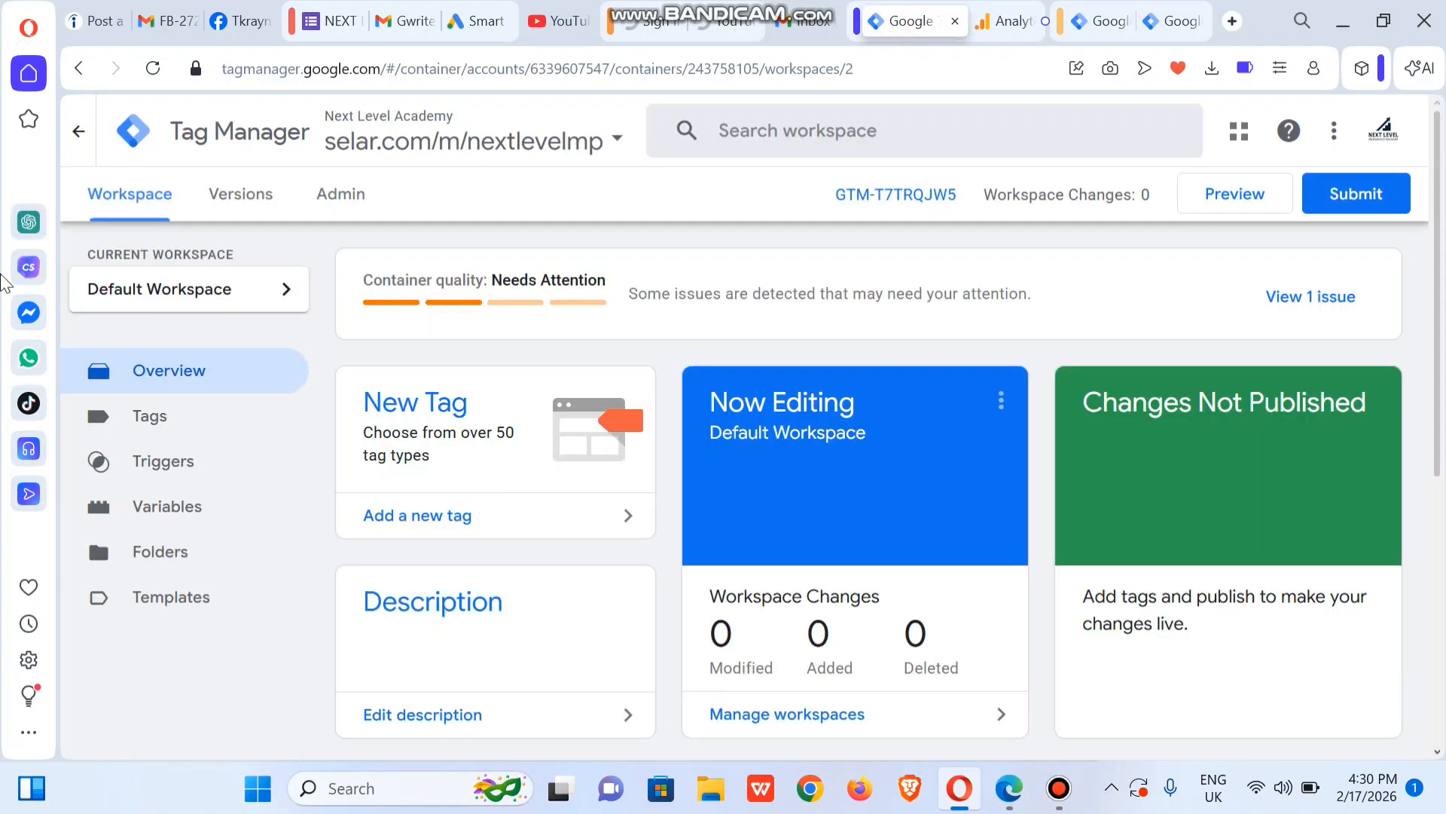
pyautogui.click(216, 417)
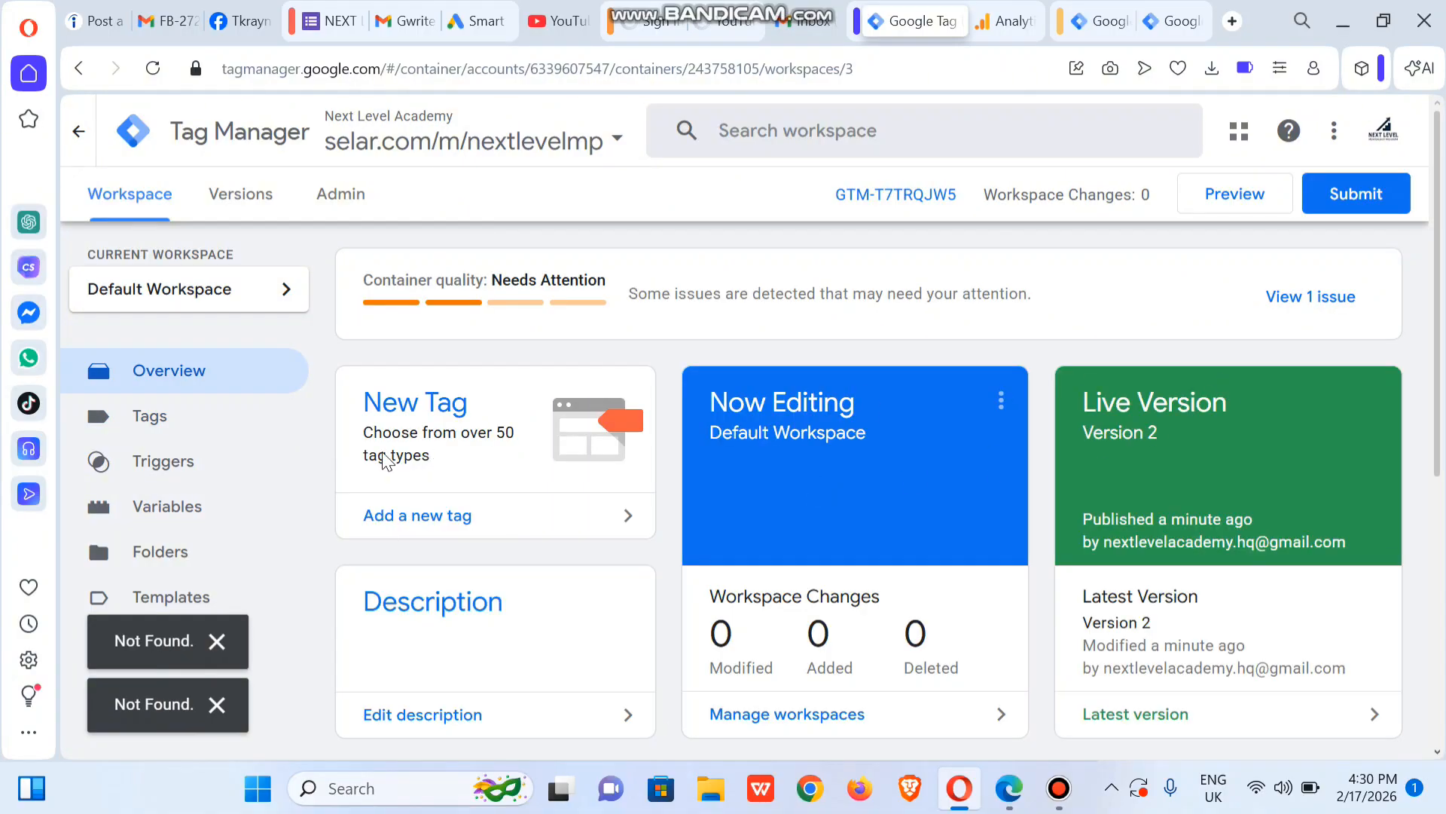
pyautogui.click(153, 416)
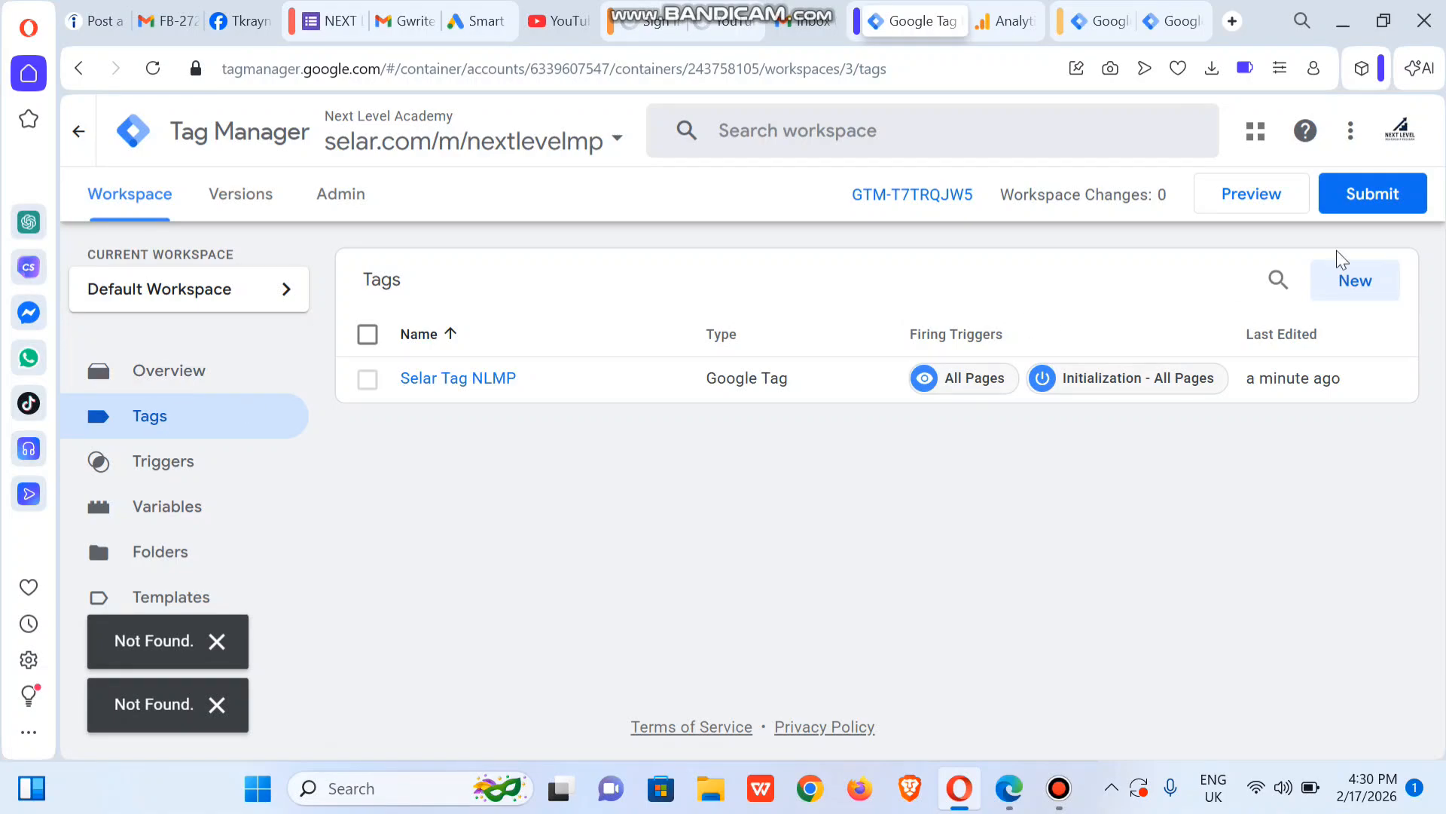
pyautogui.click(1368, 284)
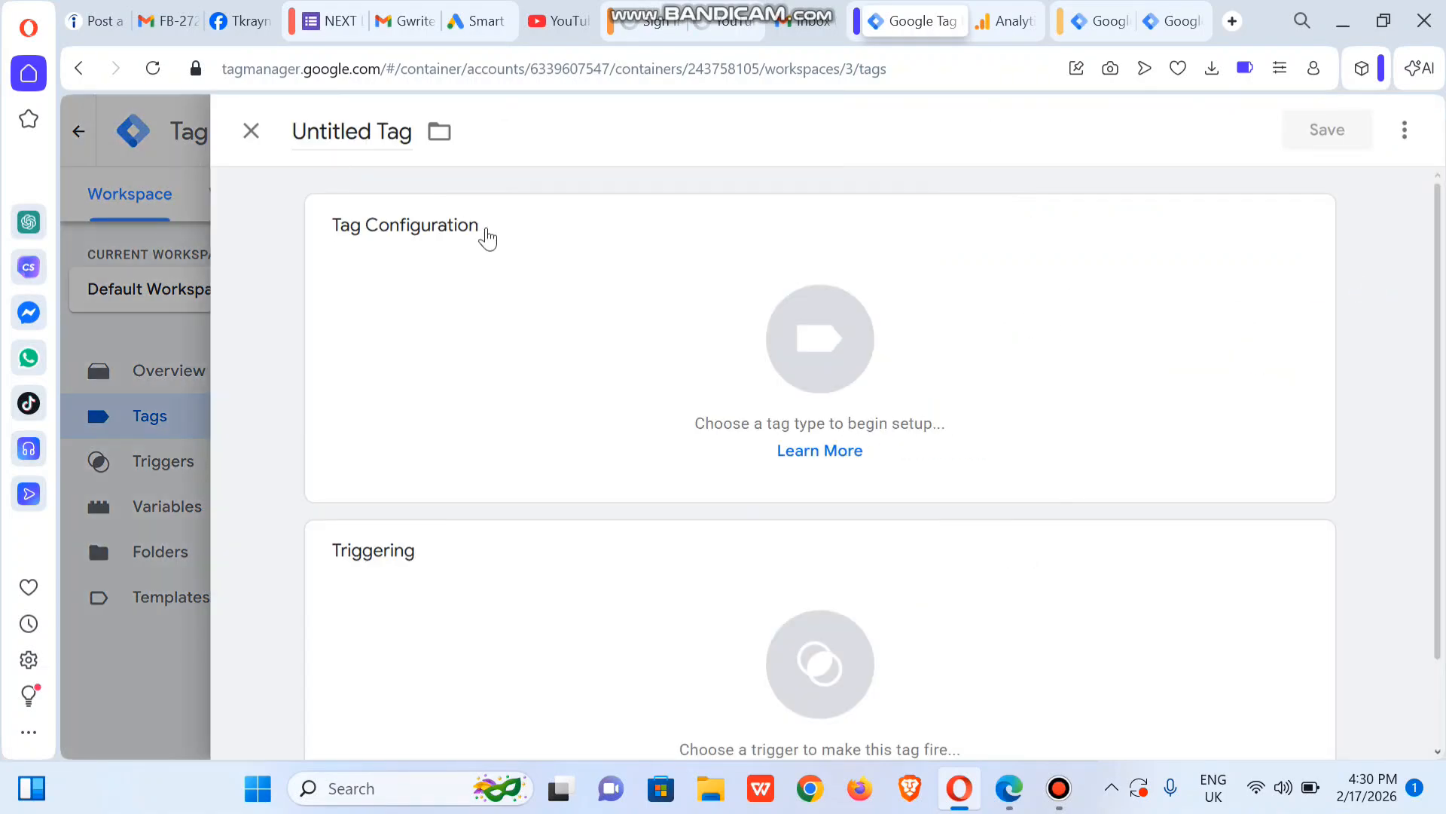
pyautogui.click(352, 137)
pyautogui.tripleClick(356, 139)
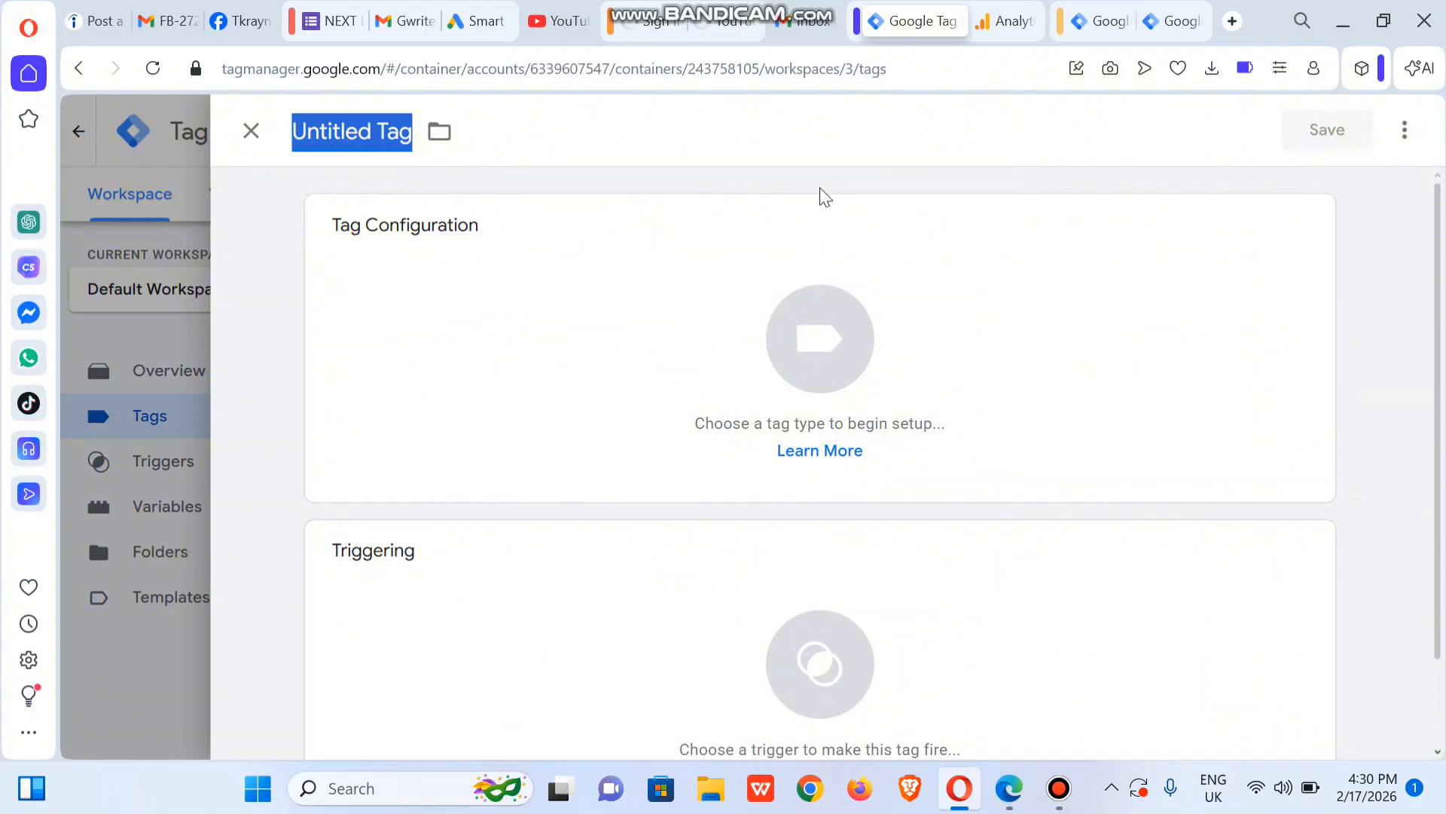
# Step: Switch to the Selar dashboard in Edge and open its Google Tag Manager integration page
pyautogui.click(1027, 788)
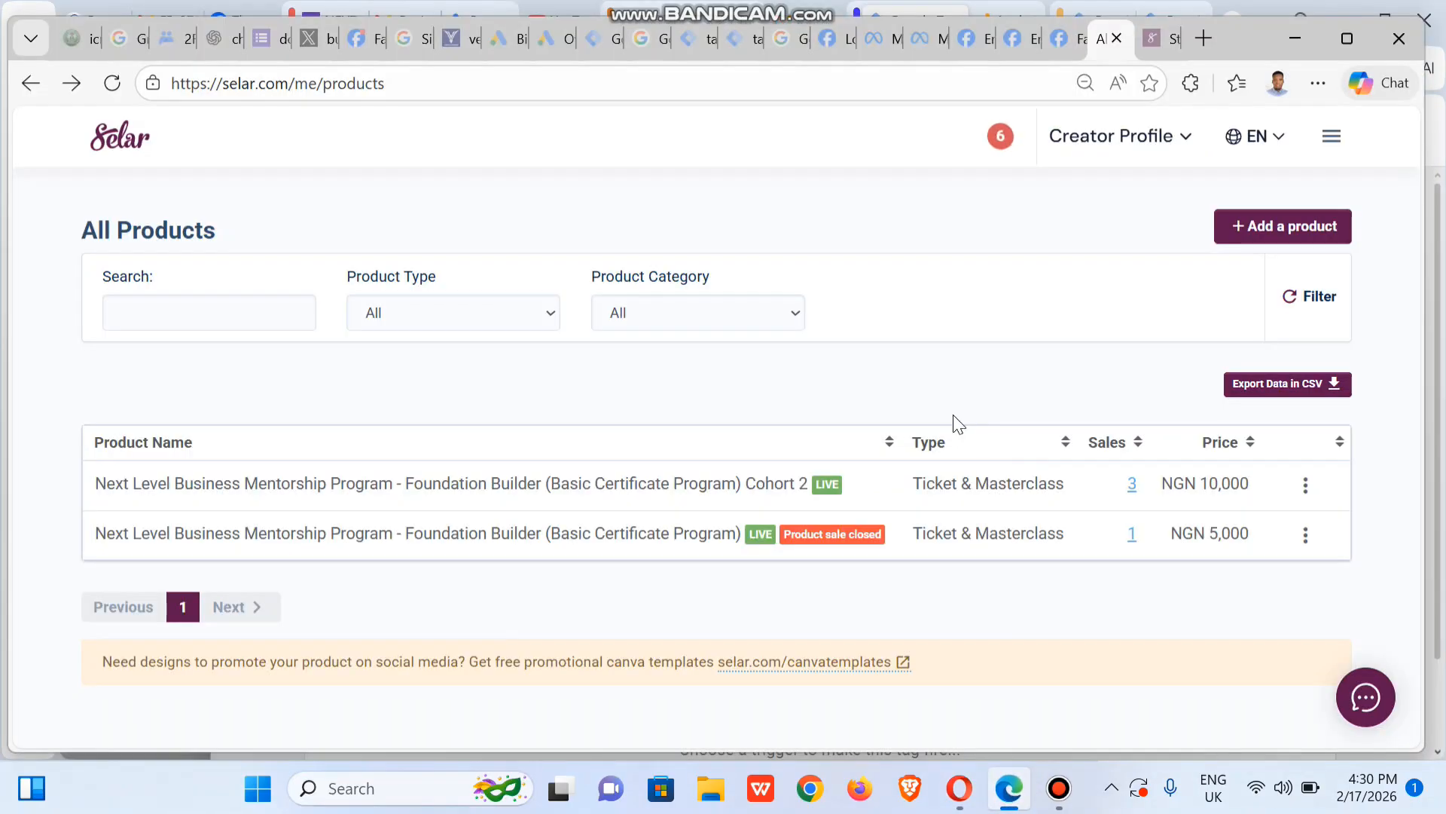
pyautogui.click(1333, 139)
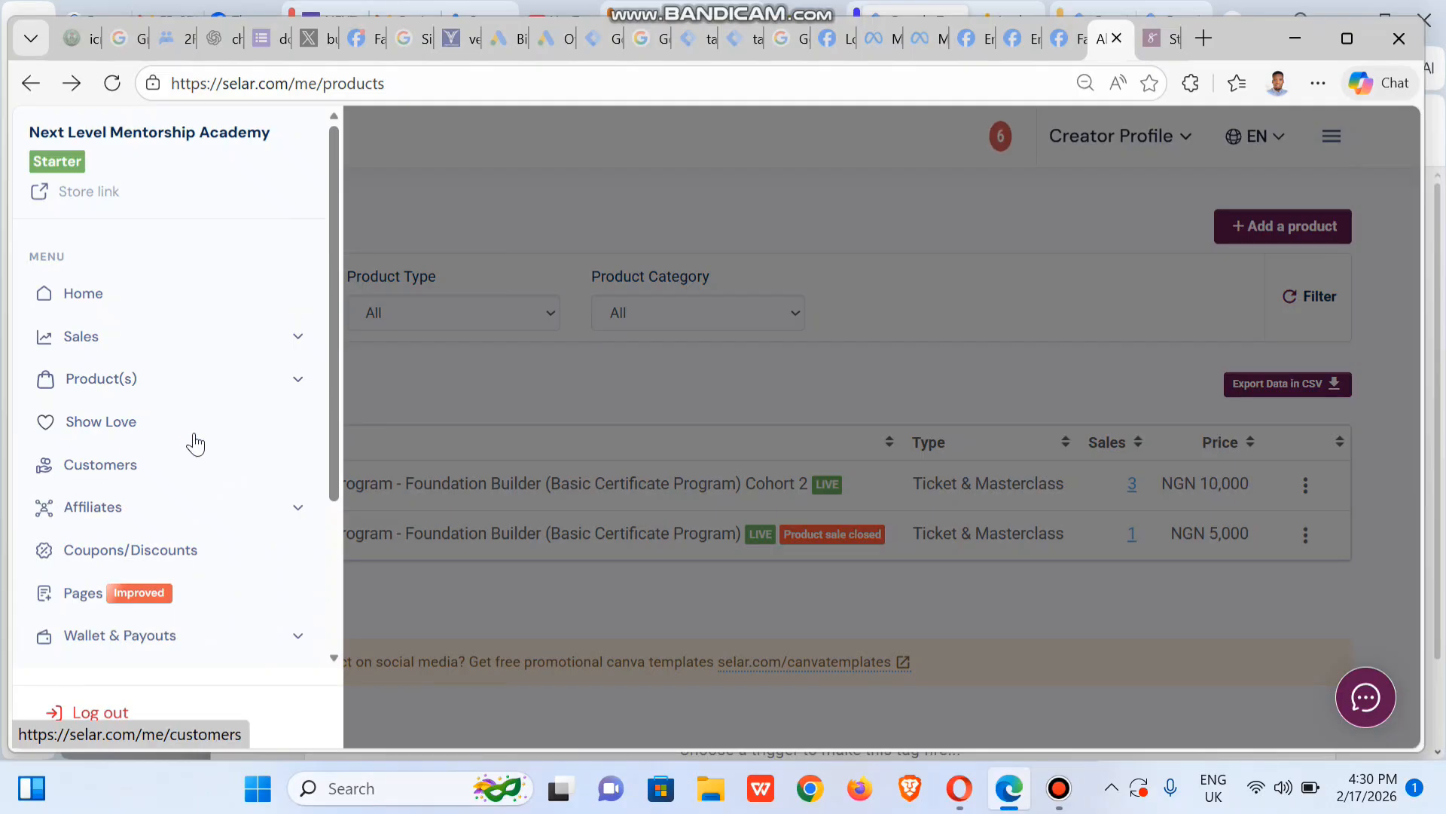
pyautogui.moveTo(333, 475); pyautogui.dragTo(344, 647)
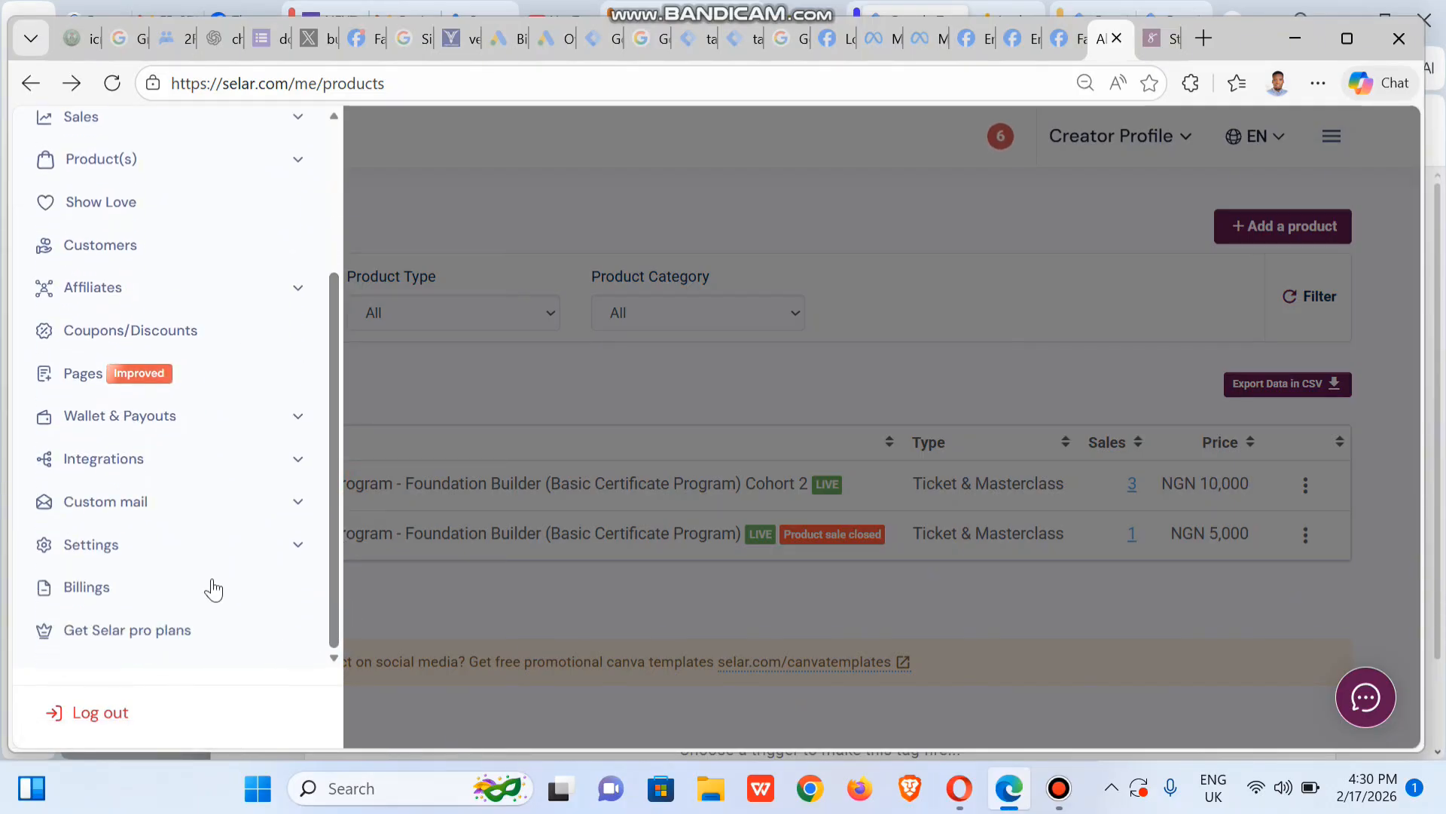
pyautogui.click(191, 468)
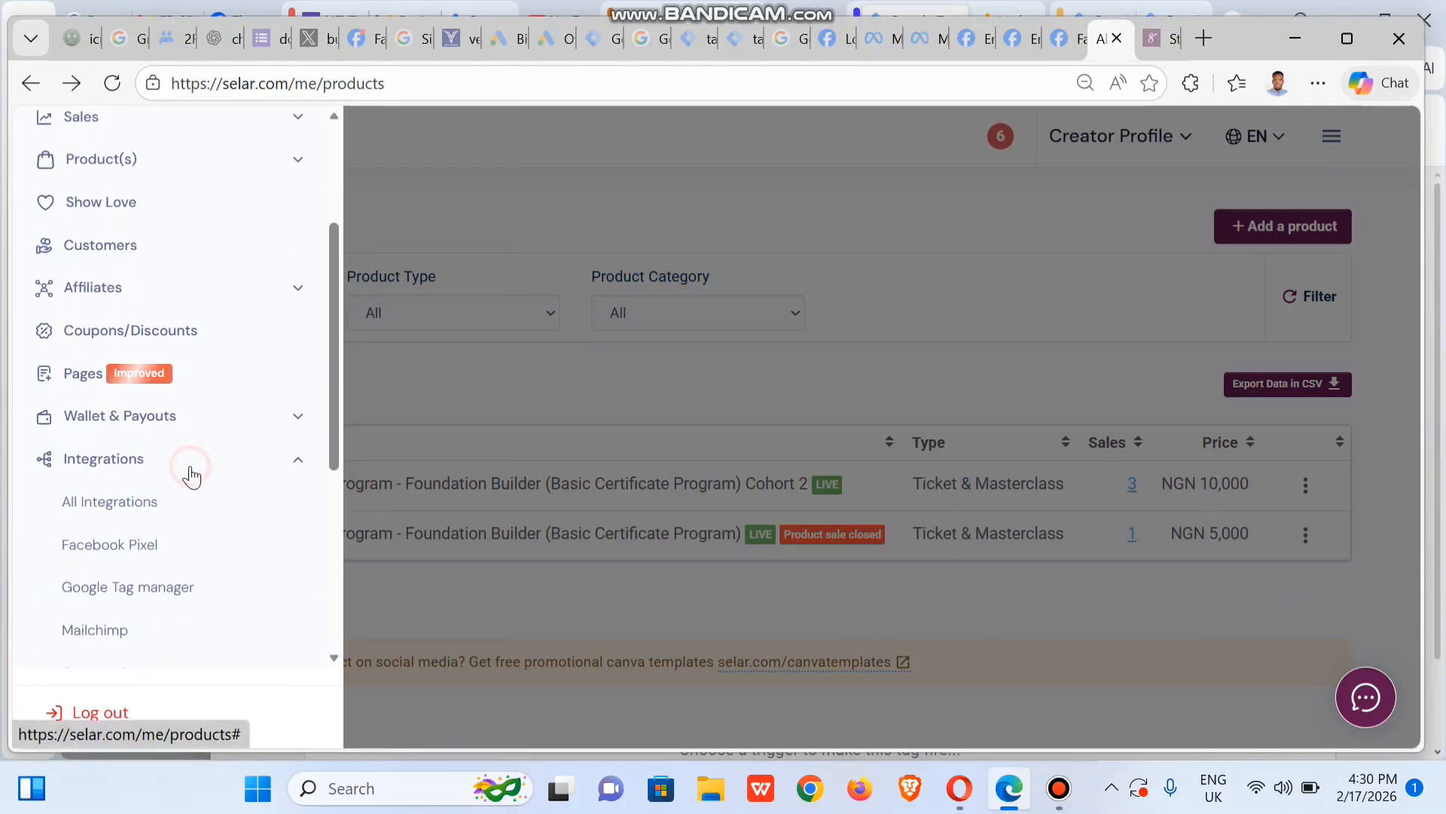
pyautogui.click(133, 603)
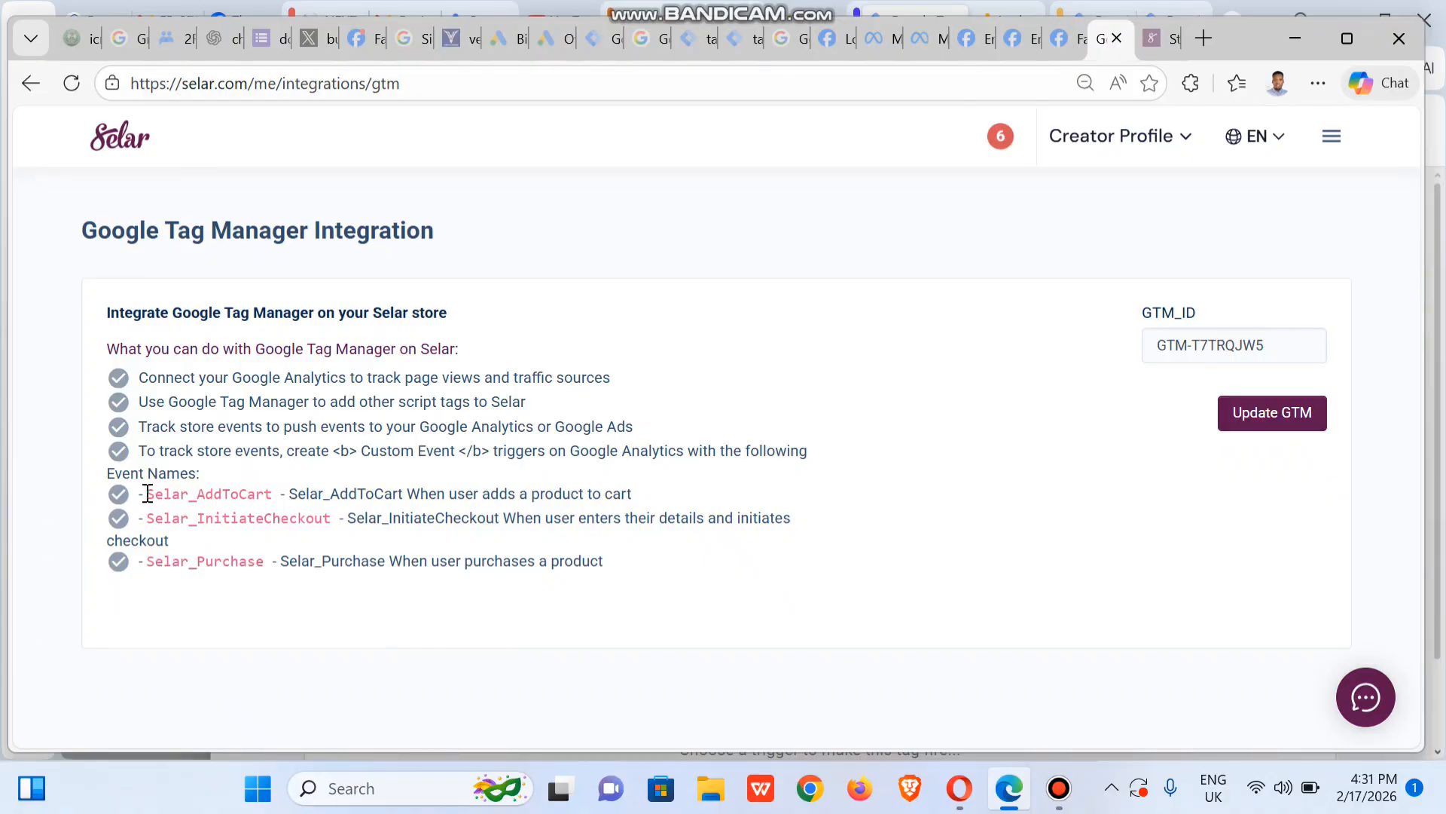
# Step: Copy the event name Selar_AddToCart from the integration page and return to the untitled tag in Tag Manager
pyautogui.moveTo(147, 494); pyautogui.dragTo(278, 489)
pyautogui.hotkey('ctrl', 'c')
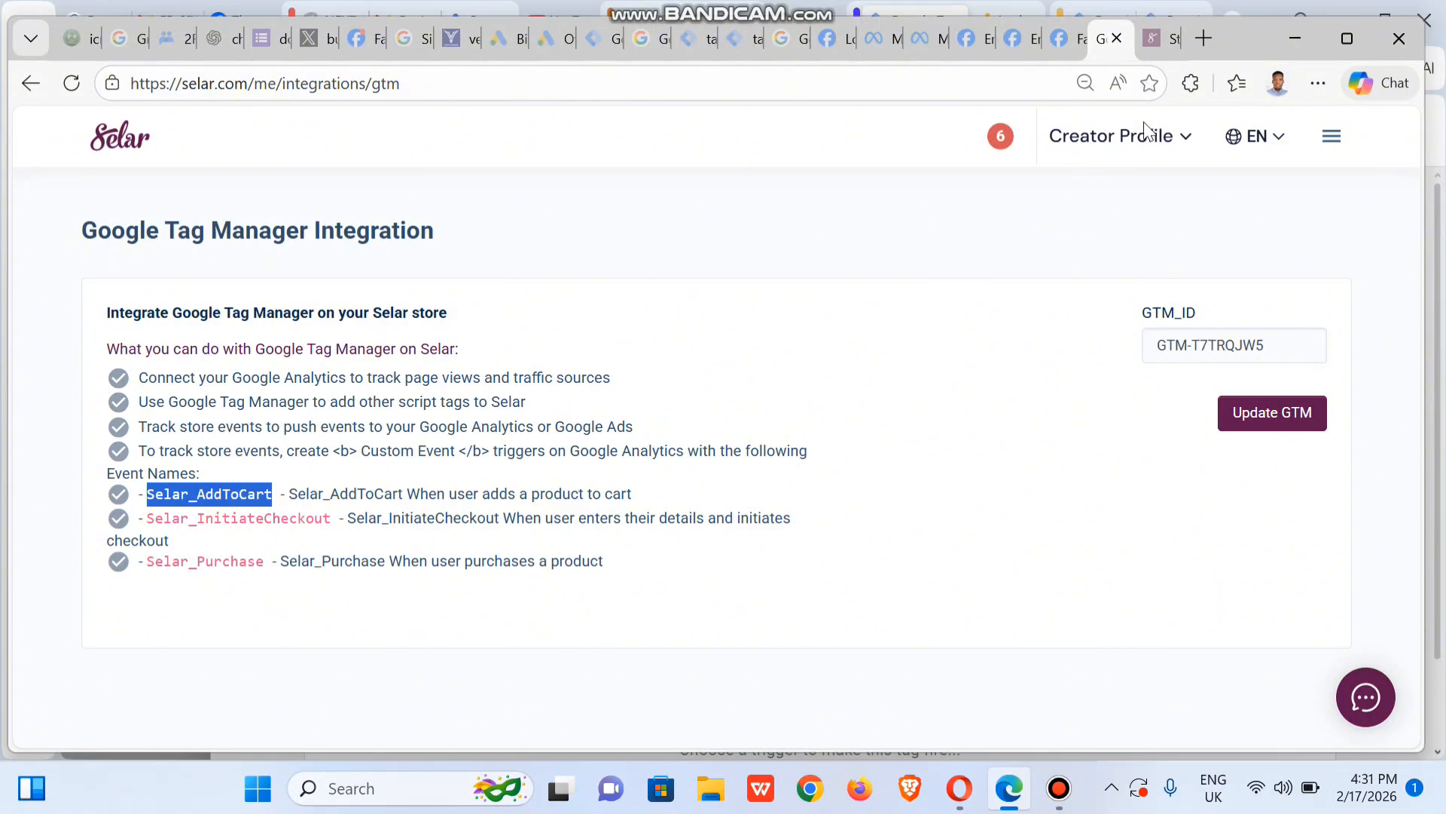
pyautogui.click(1290, 34)
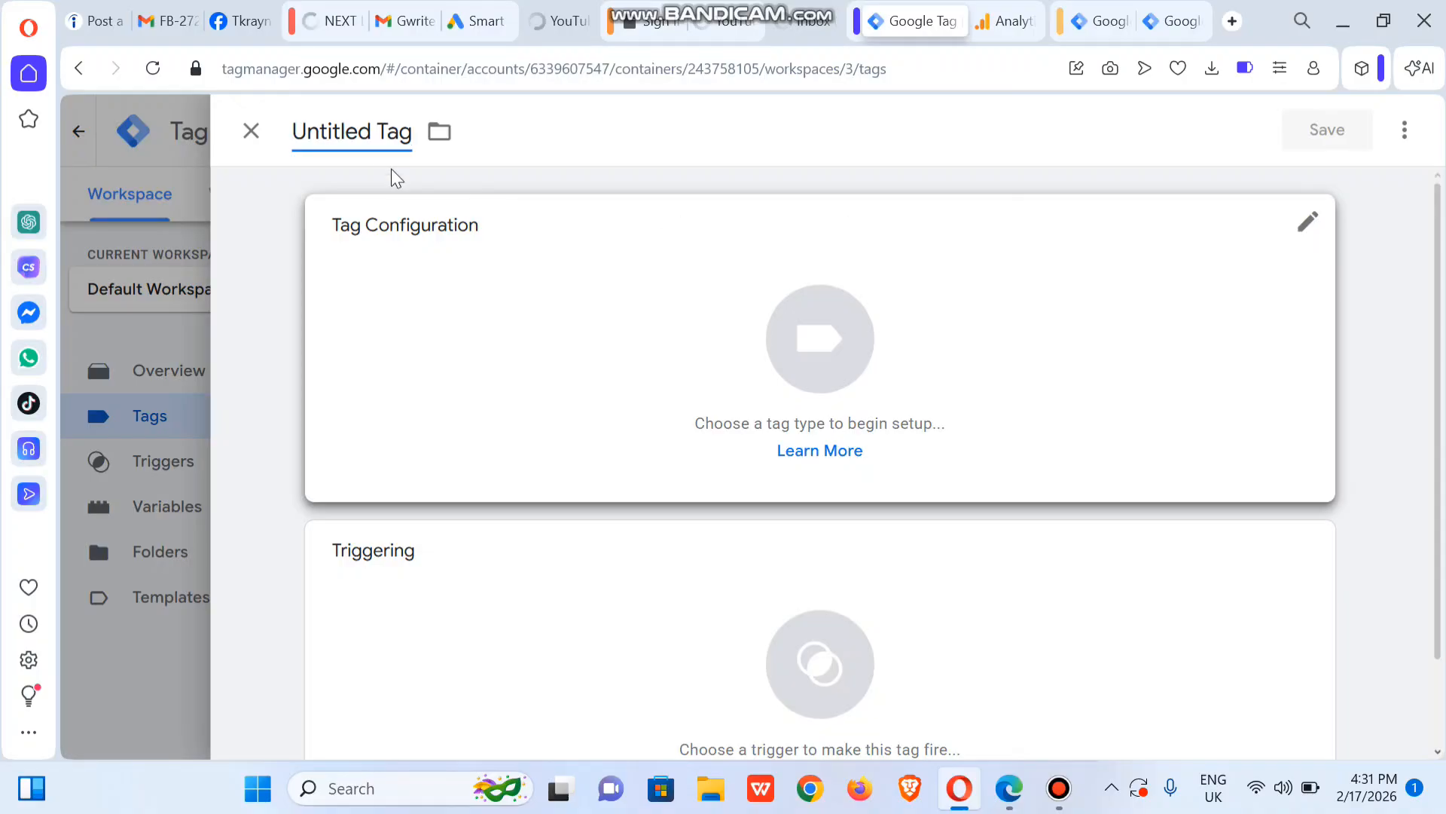
# Step: Rename the untitled tag as Selar_AddToCart using the copied event name
pyautogui.click(362, 132)
pyautogui.hotkey('ctrl', 'a')
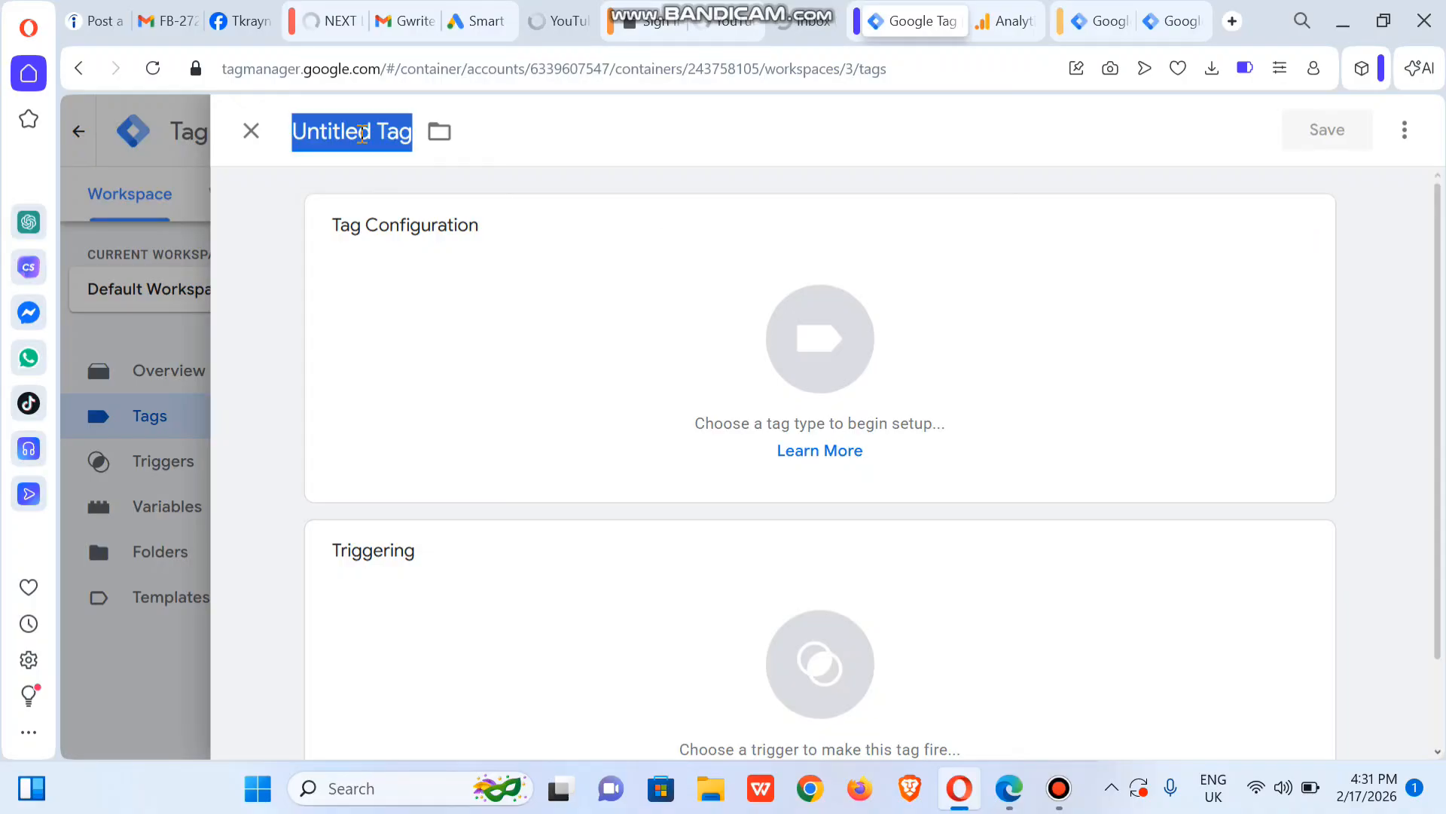
pyautogui.hotkey('ctrl', 'v')
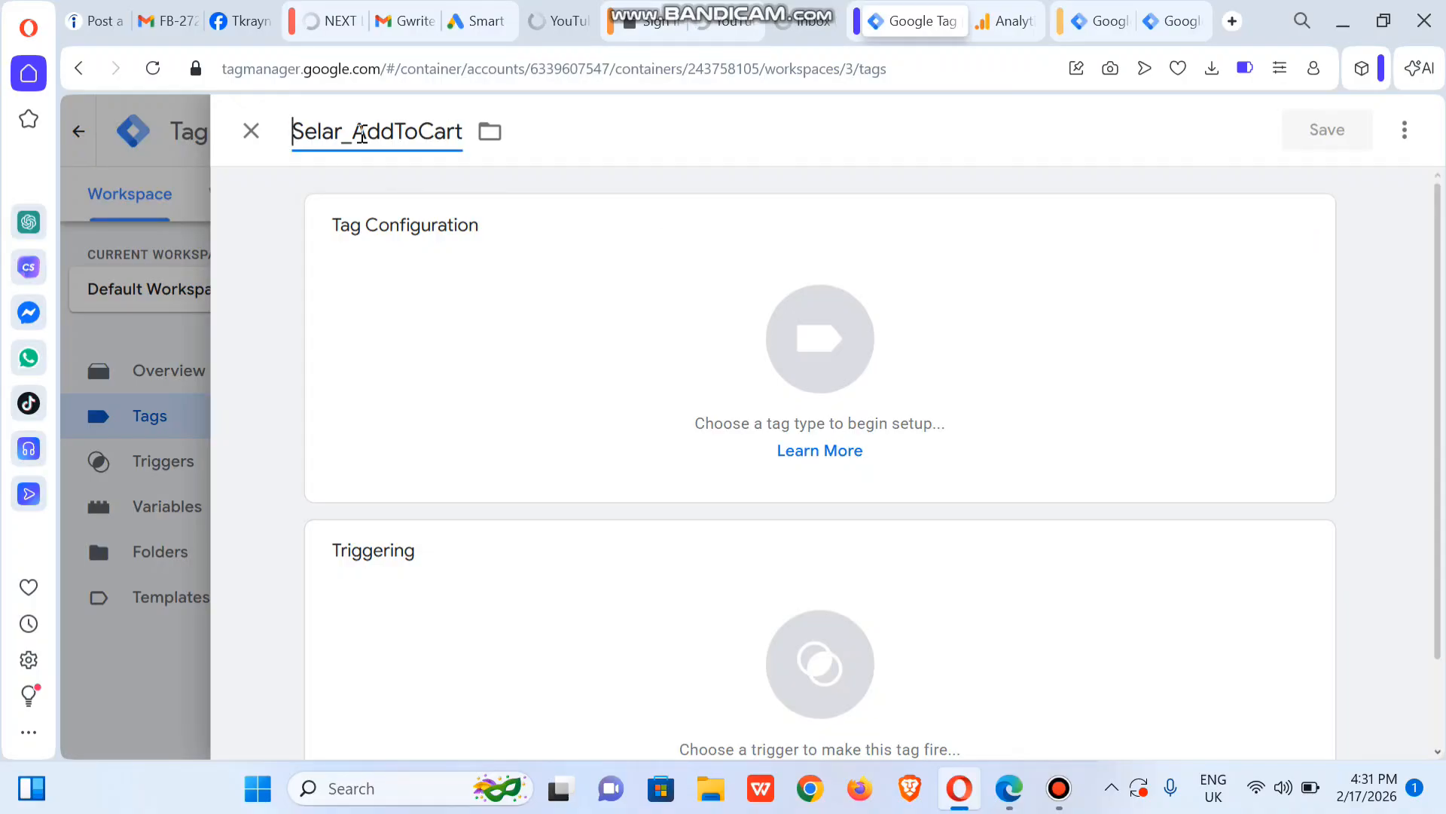
# Step: Set the tag type to Google Analytics: GA4 Event and its event name to Selar_AddToCart
pyautogui.click(676, 311)
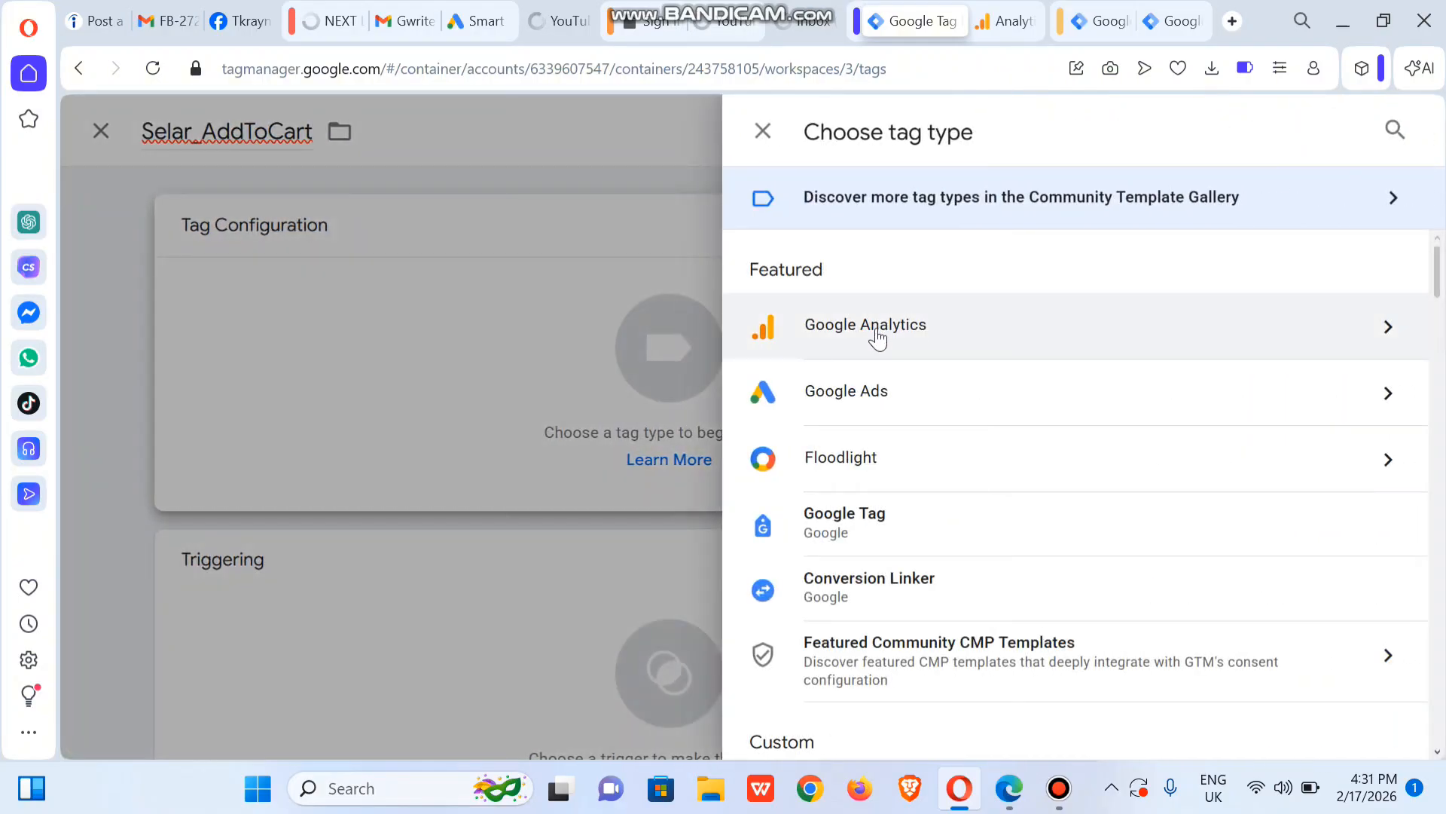
pyautogui.click(874, 330)
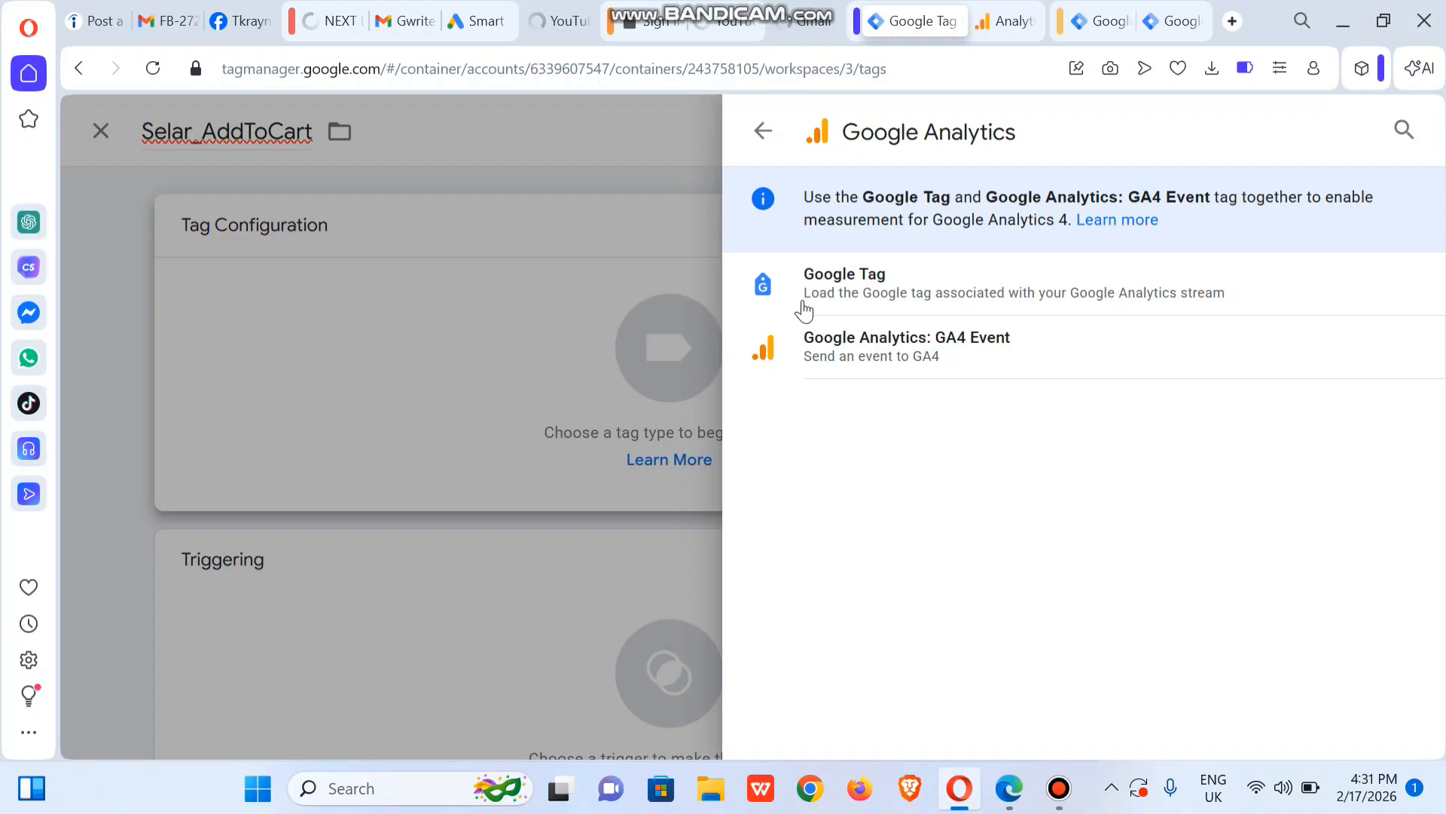
pyautogui.click(872, 304)
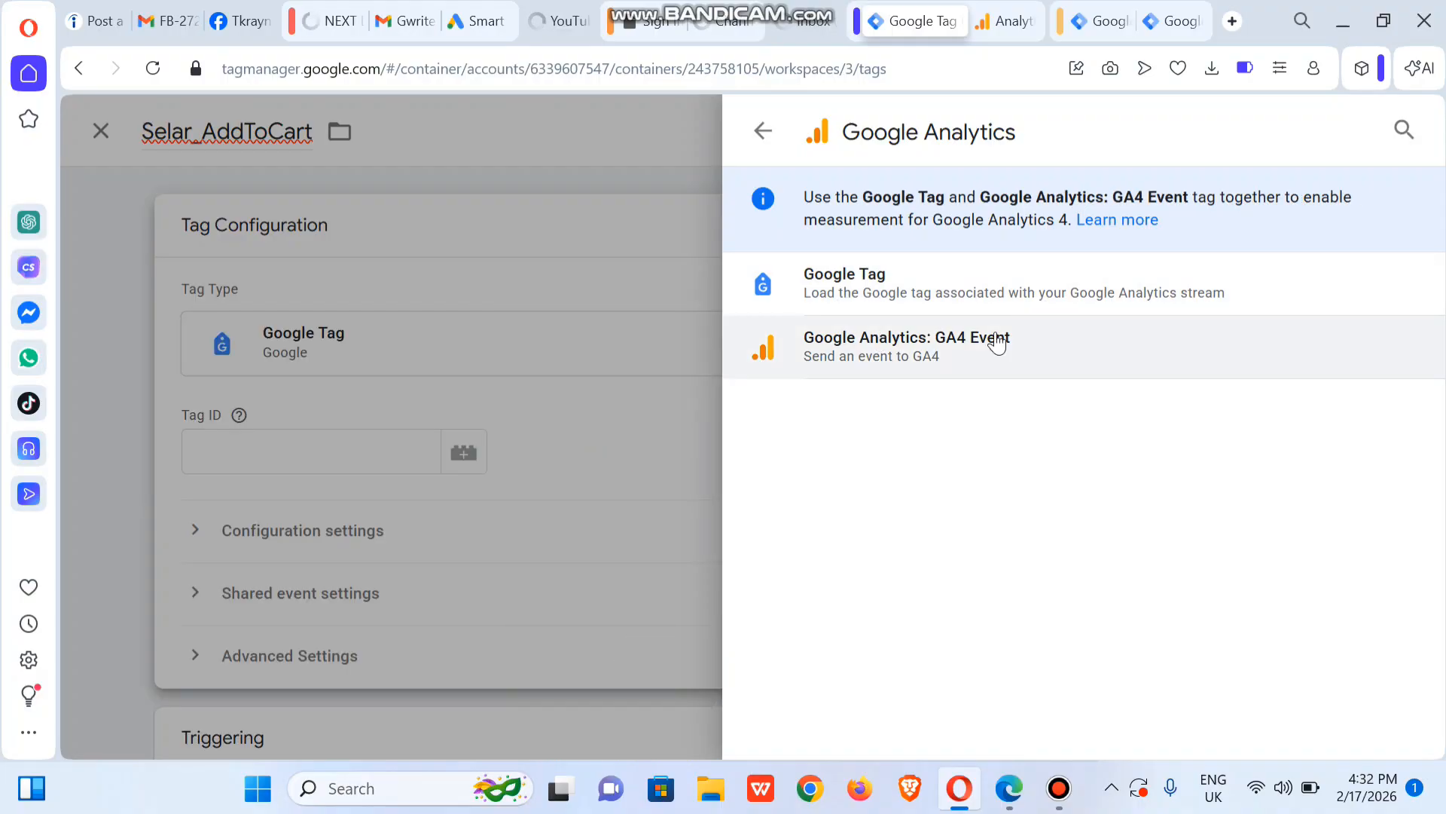
pyautogui.click(876, 360)
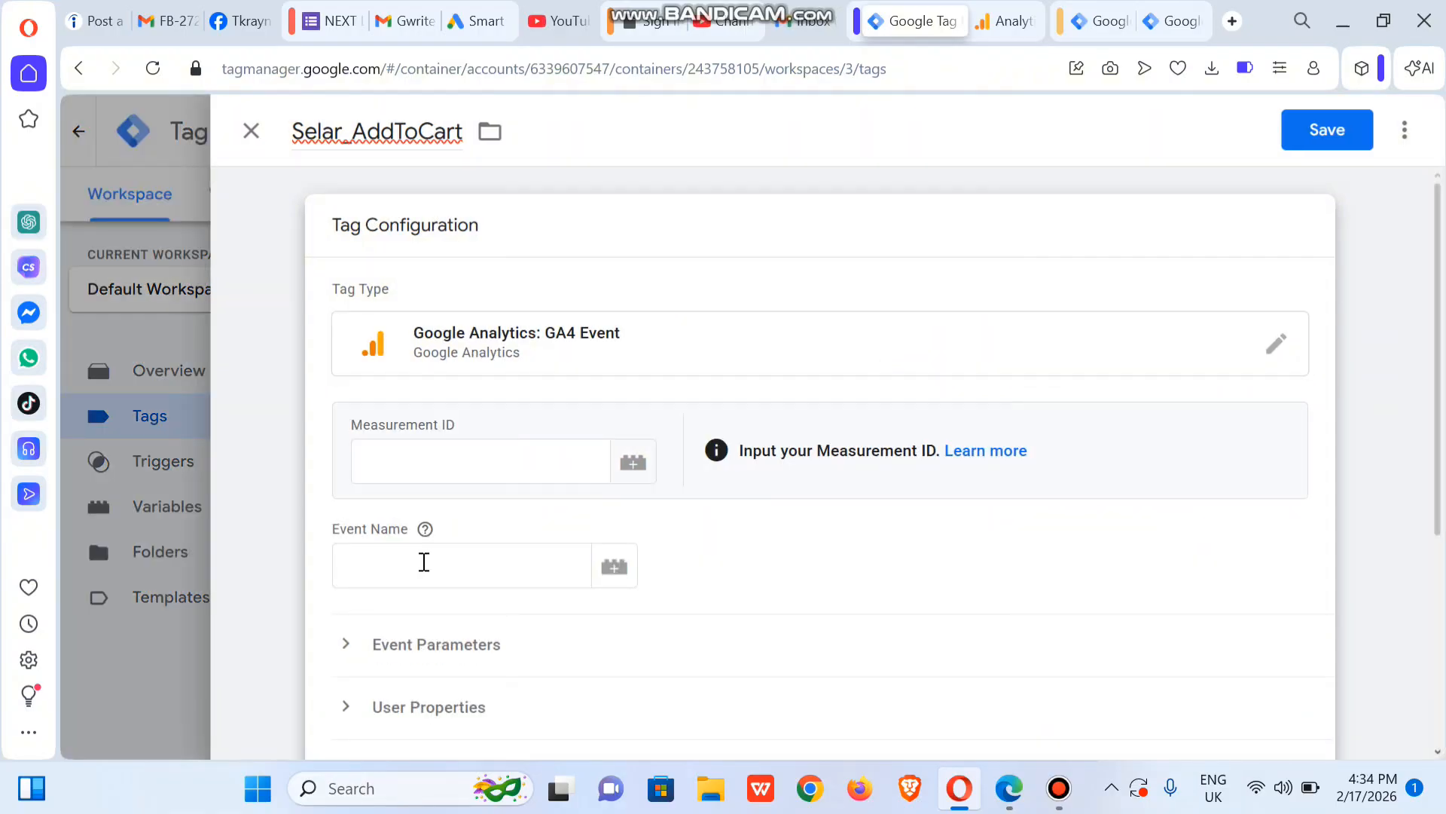
pyautogui.click(397, 571)
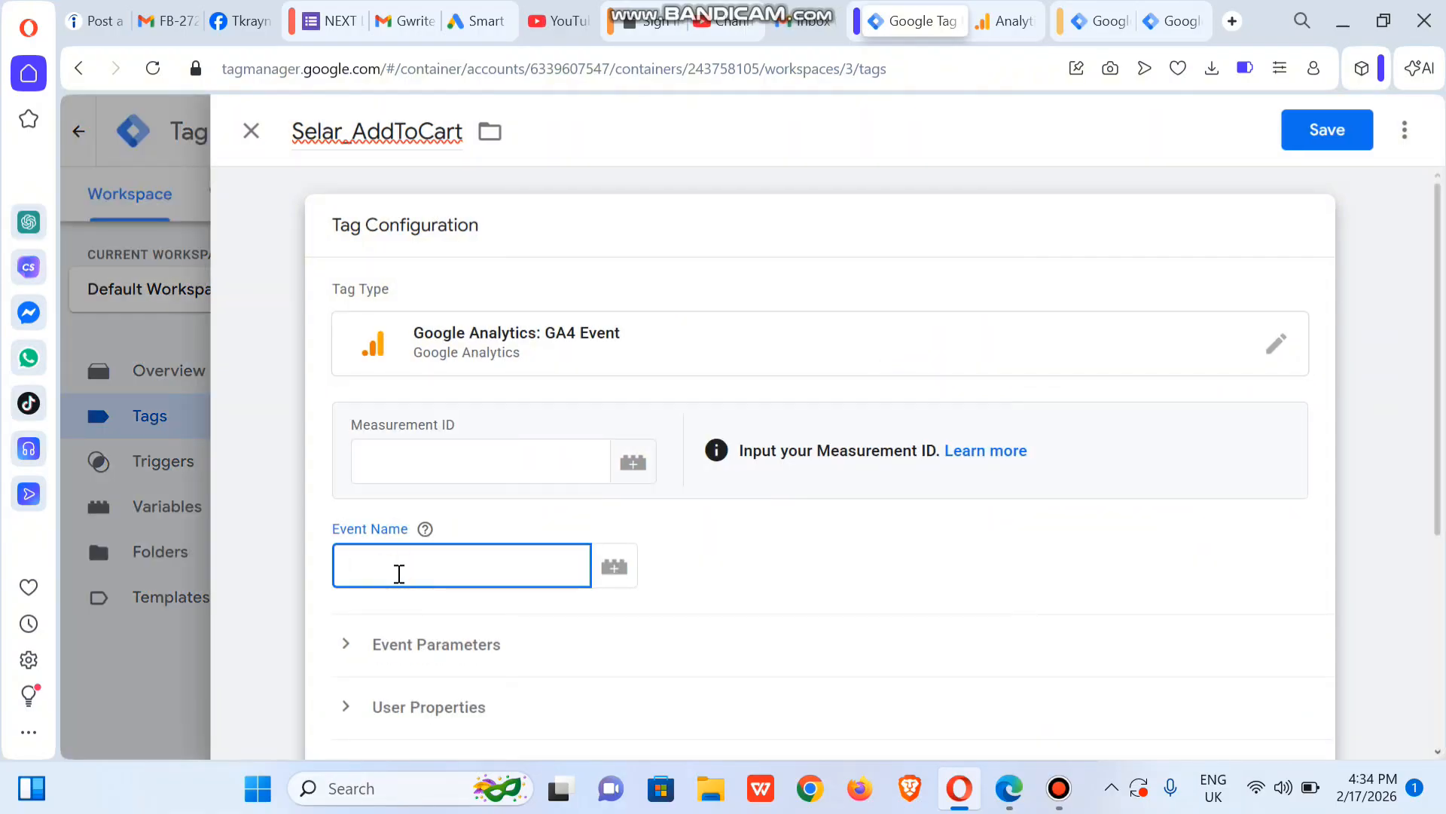
pyautogui.hotkey('ctrl', 'v')
pyautogui.click(819, 579)
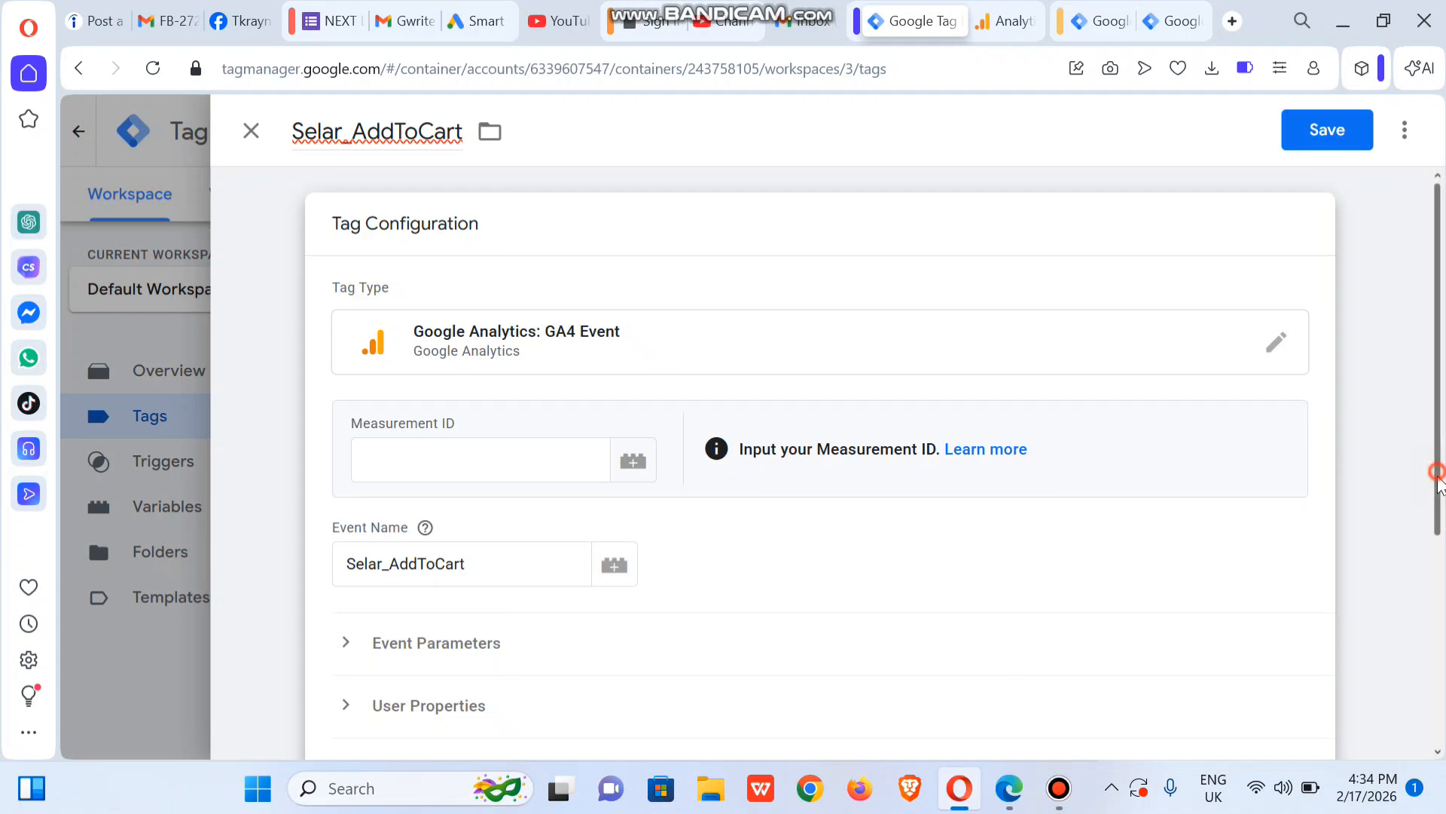
# Step: Start another firing trigger for the Selar_AddToCart tag and name the new trigger Selar_AddToCart
pyautogui.moveTo(1441, 508); pyautogui.dragTo(1444, 716)
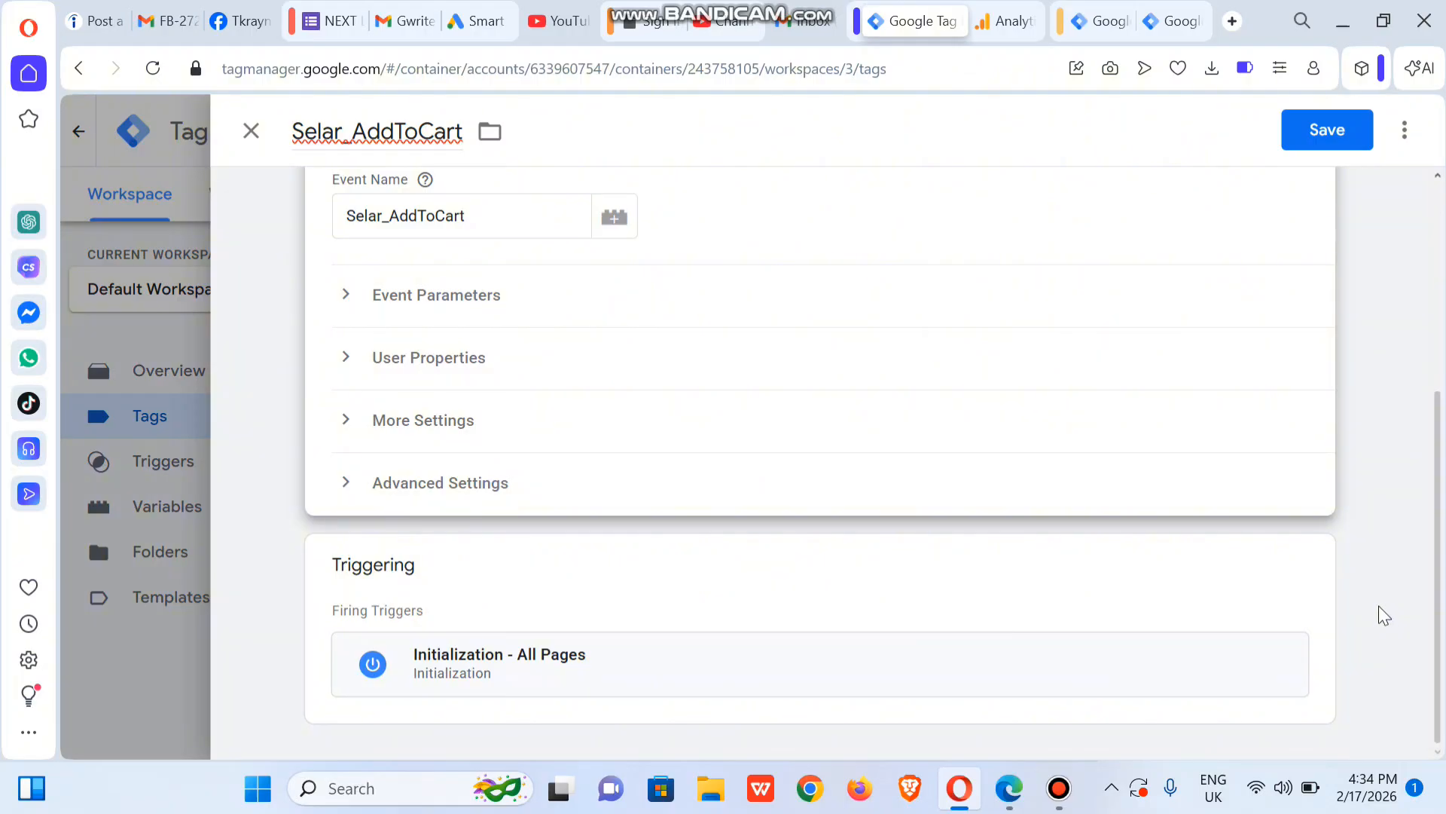
pyautogui.moveTo(1286, 583)
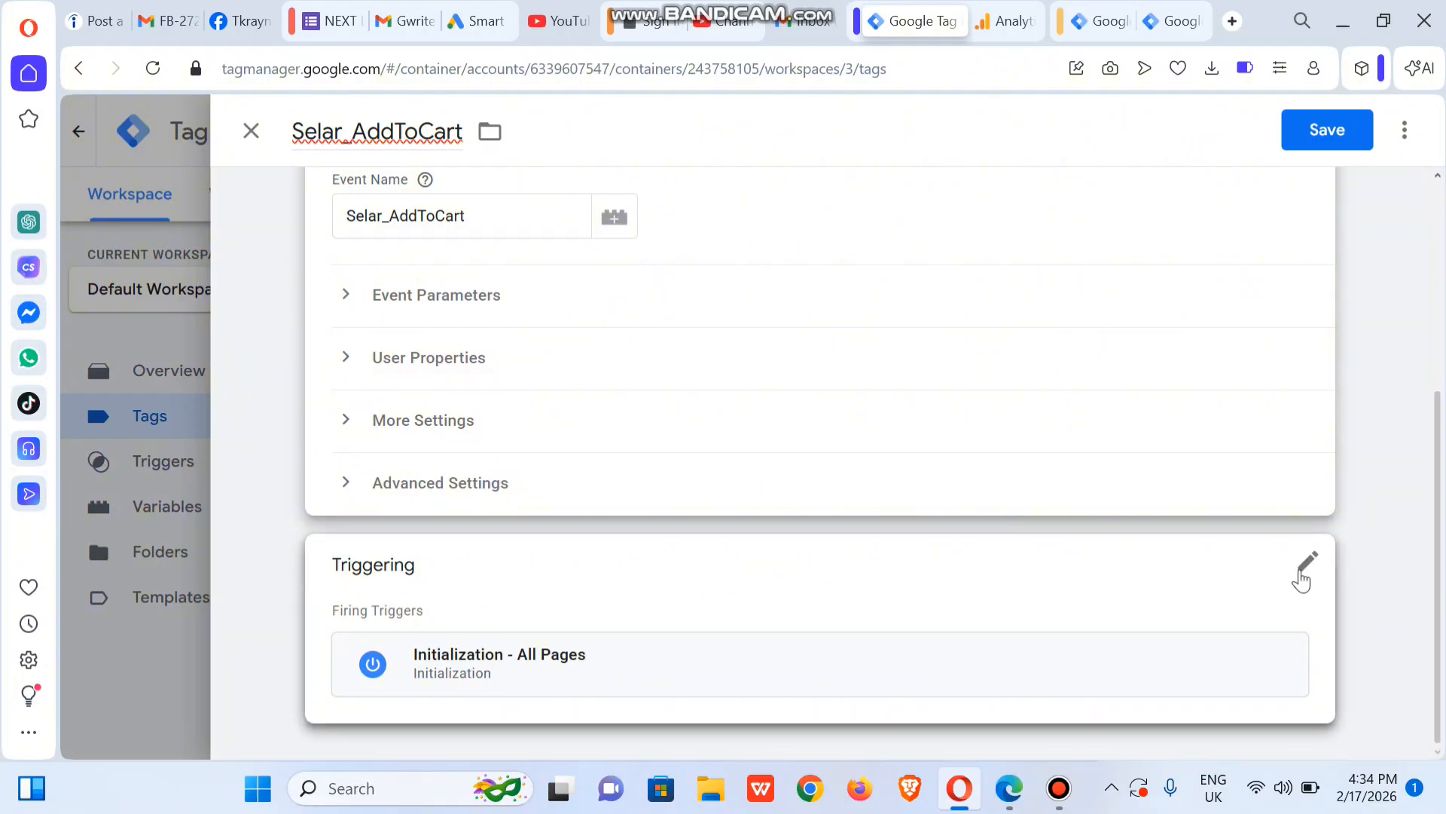
pyautogui.click(1279, 577)
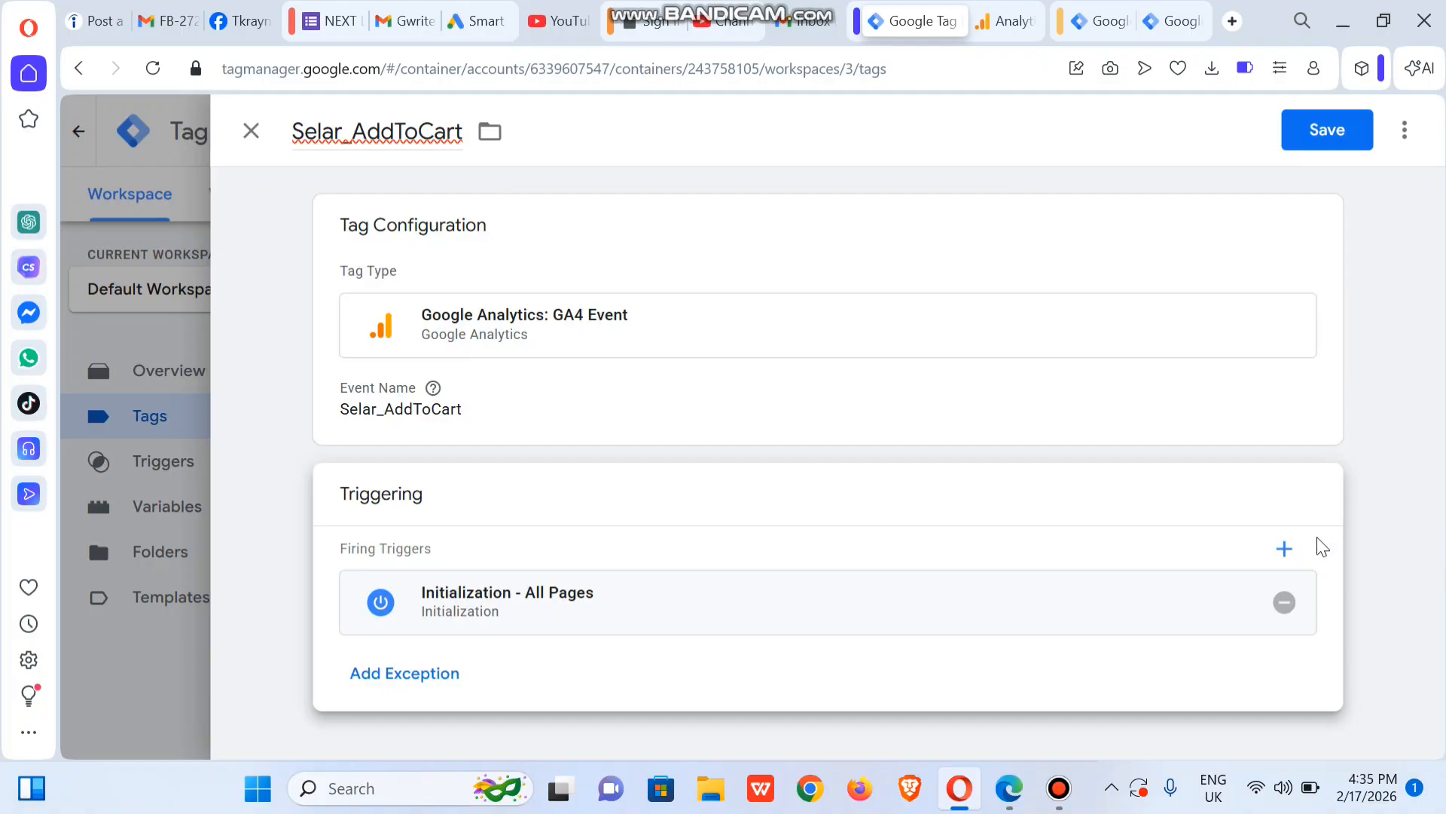
pyautogui.click(1281, 553)
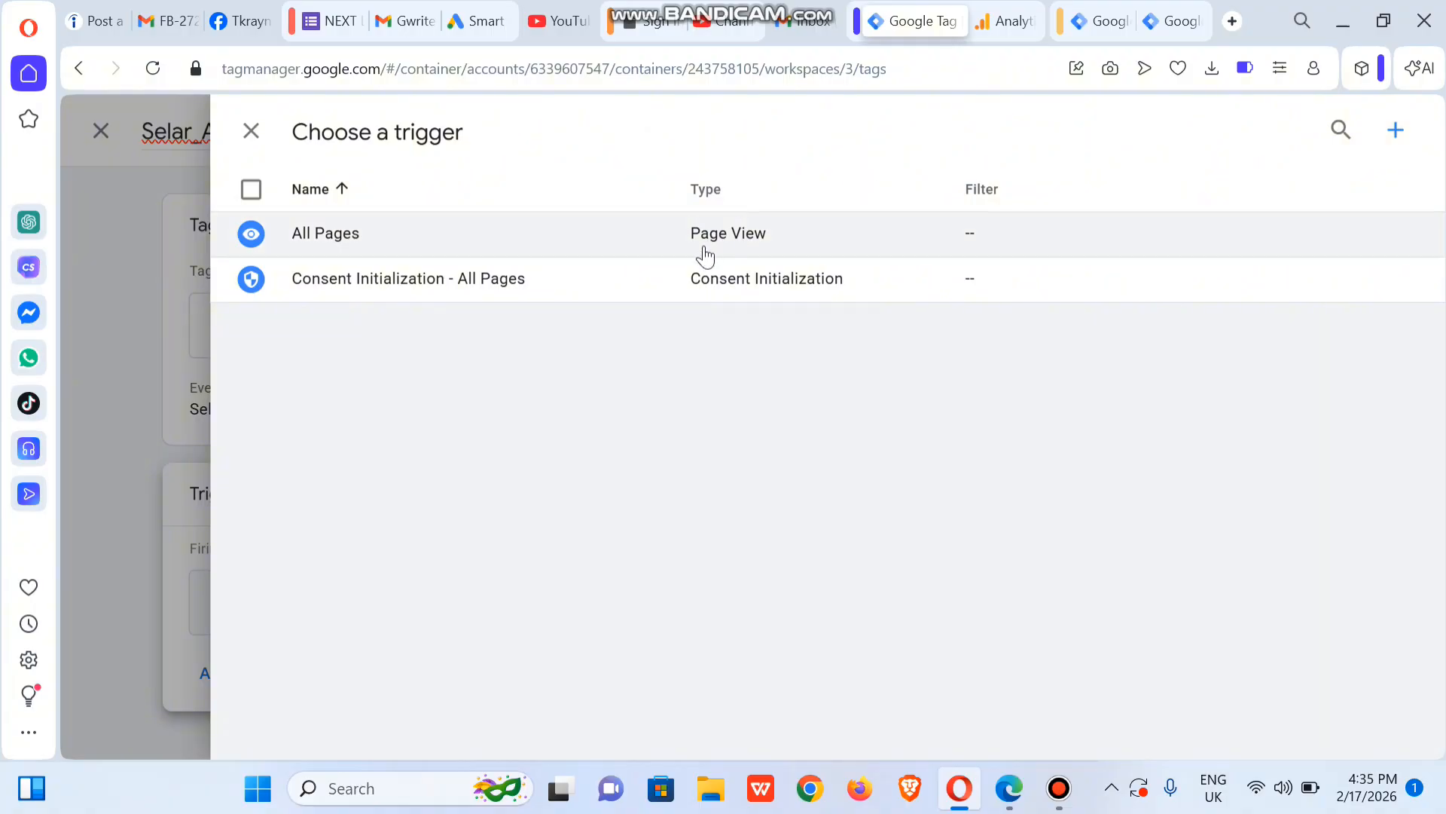
pyautogui.click(1395, 131)
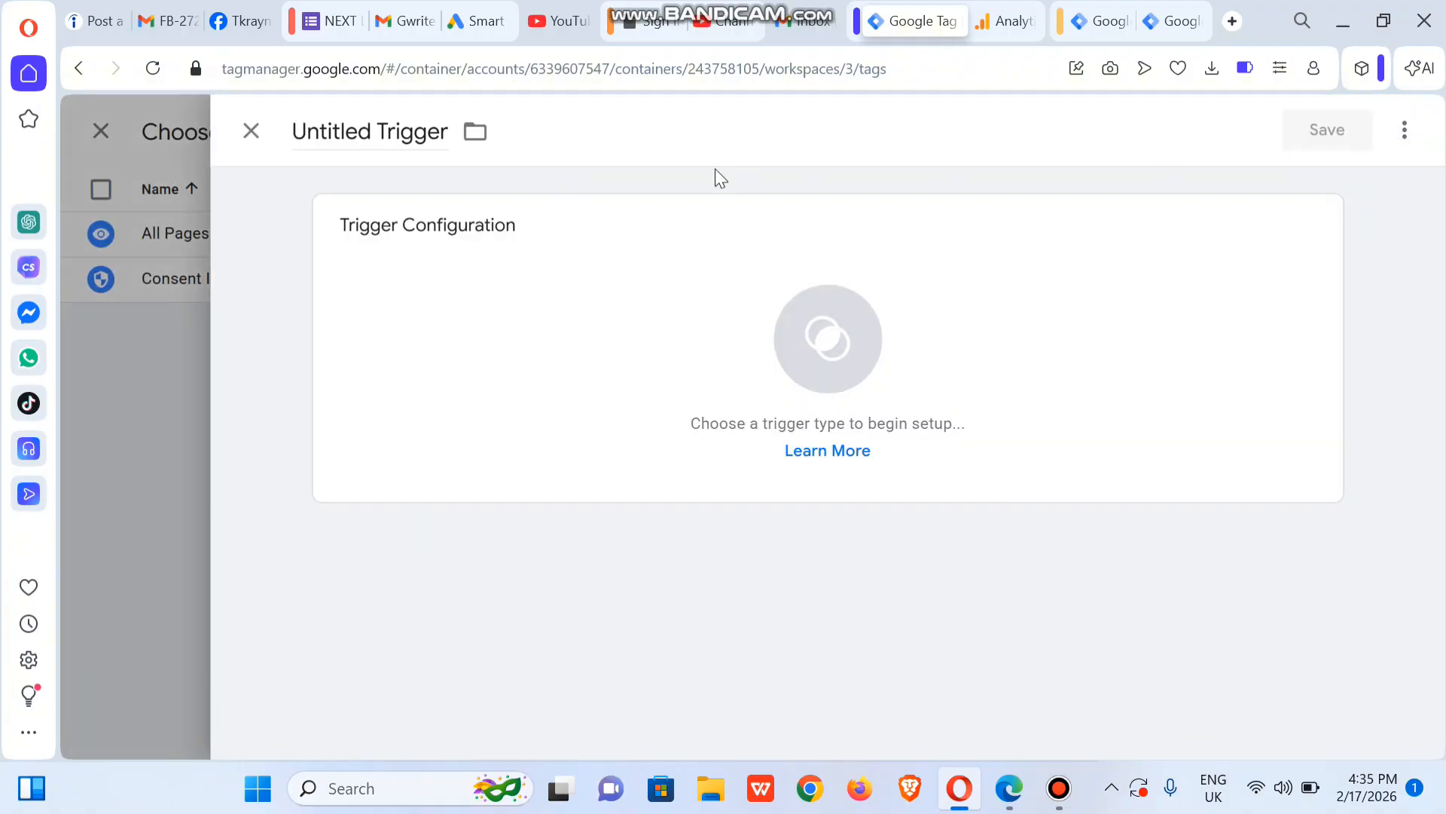
pyautogui.click(377, 133)
pyautogui.hotkey('ctrl', 'a')
pyautogui.hotkey('ctrl', 'v')
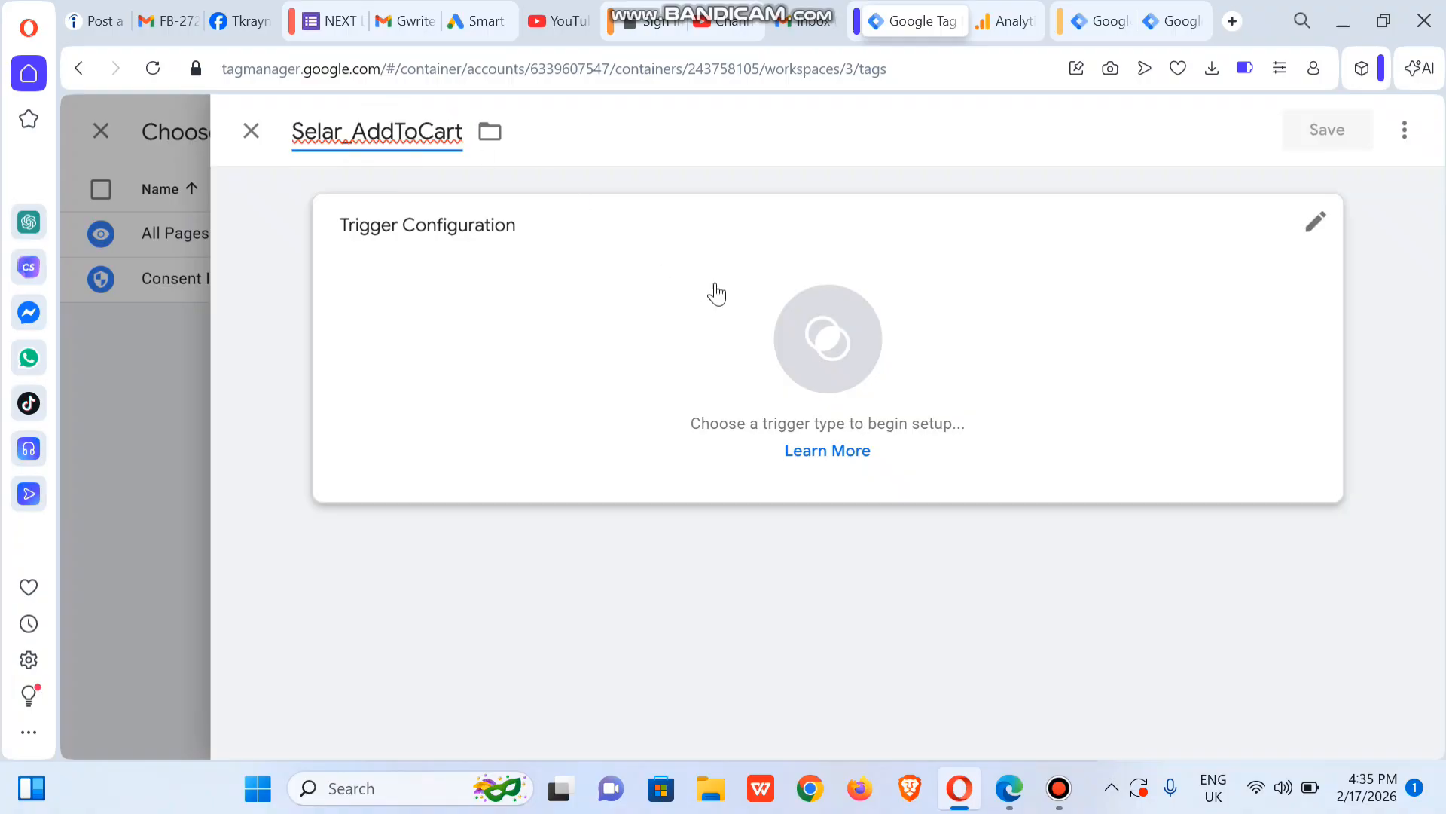
# Step: Configure the trigger as a Custom Event with event name Selar_AddToCart, firing on all custom events, and save it
pyautogui.click(760, 336)
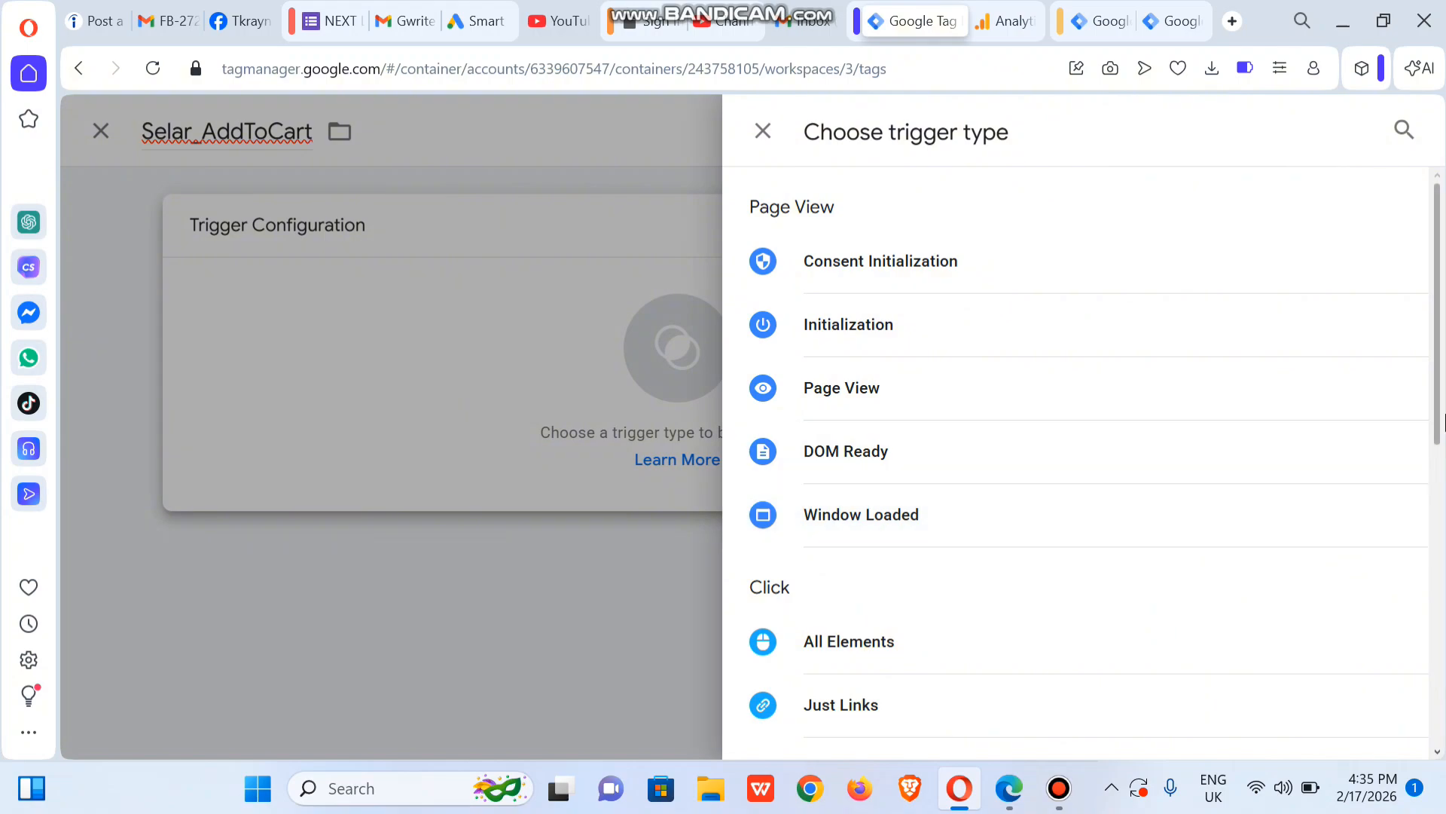
pyautogui.click(1436, 392)
pyautogui.moveTo(1439, 431); pyautogui.dragTo(1431, 737)
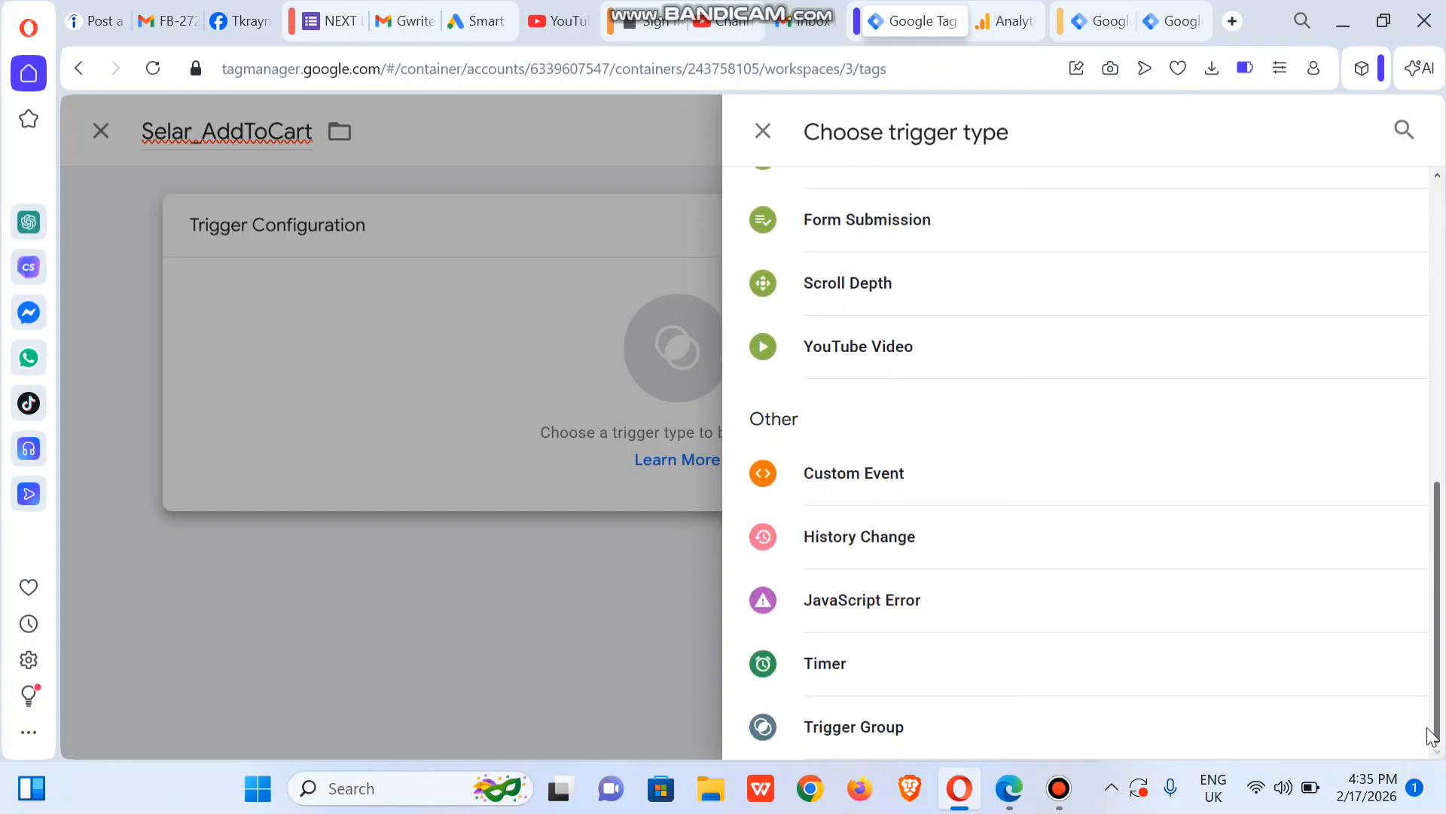
pyautogui.click(1012, 497)
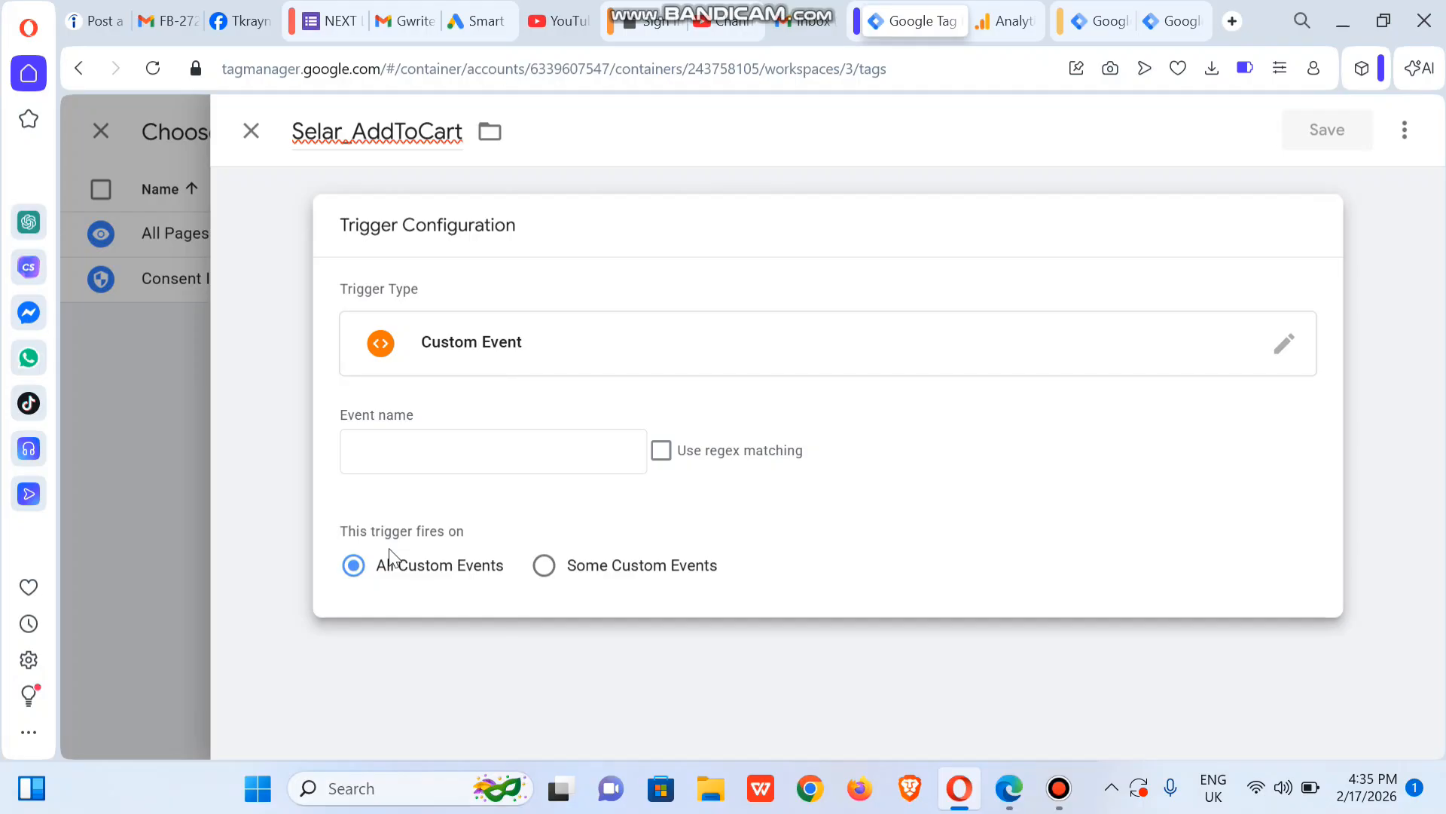
pyautogui.click(419, 444)
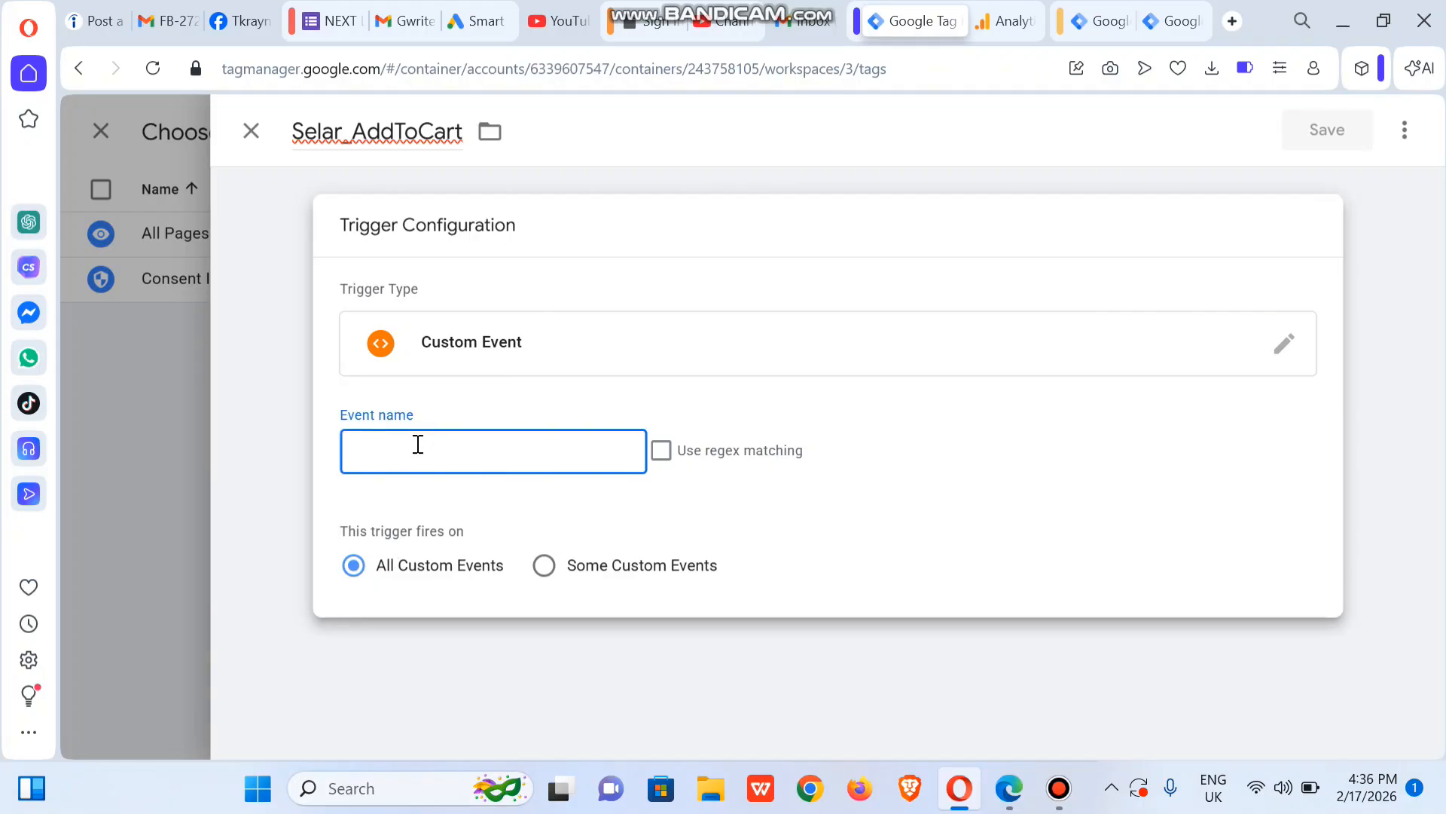
pyautogui.hotkey('ctrl', 'v')
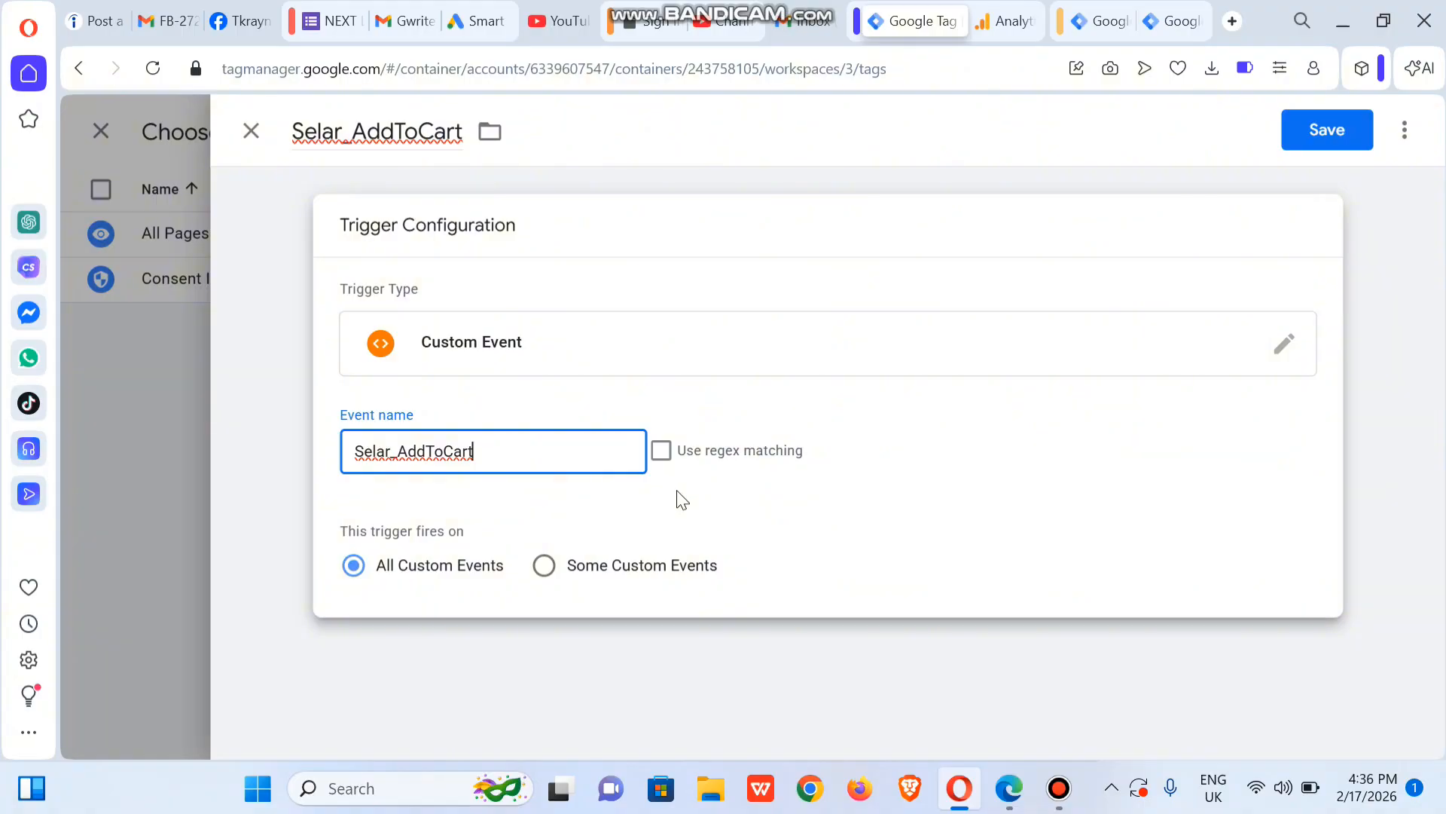
pyautogui.click(1318, 129)
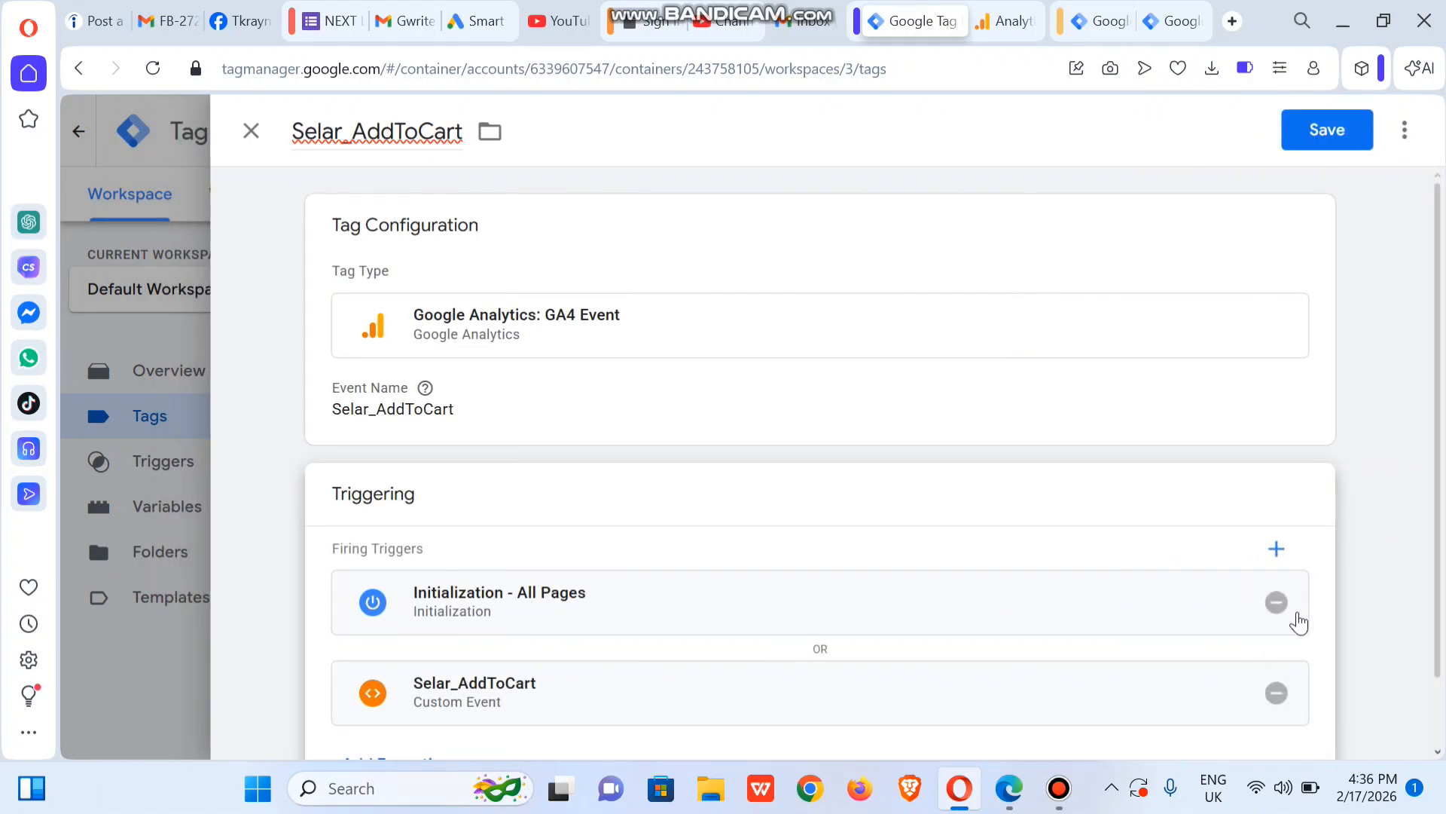
# Step: Remove the Initialization - All Pages firing trigger from the Selar_AddToCart tag and try to save the tag
pyautogui.click(1275, 603)
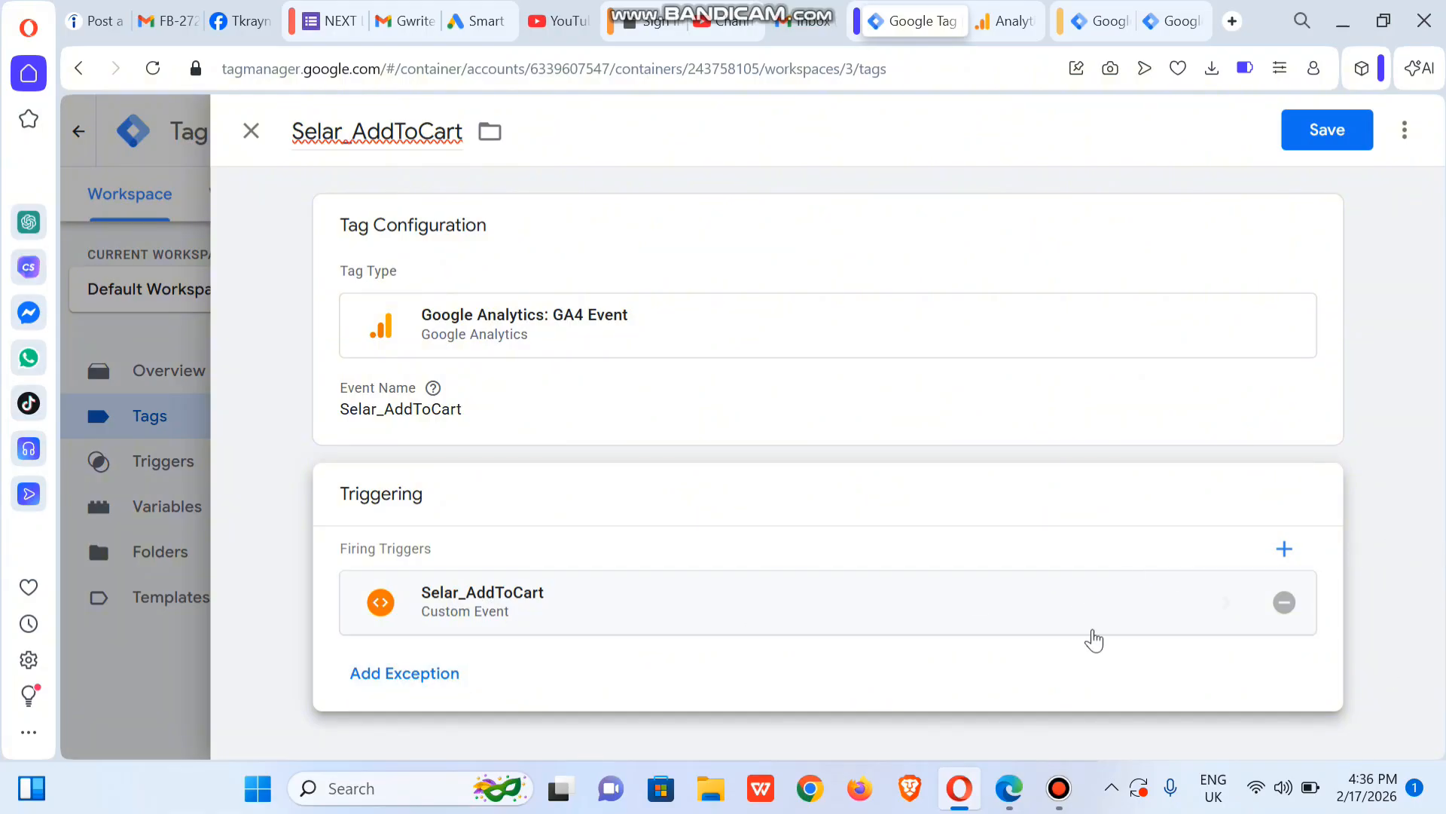
pyautogui.click(1327, 130)
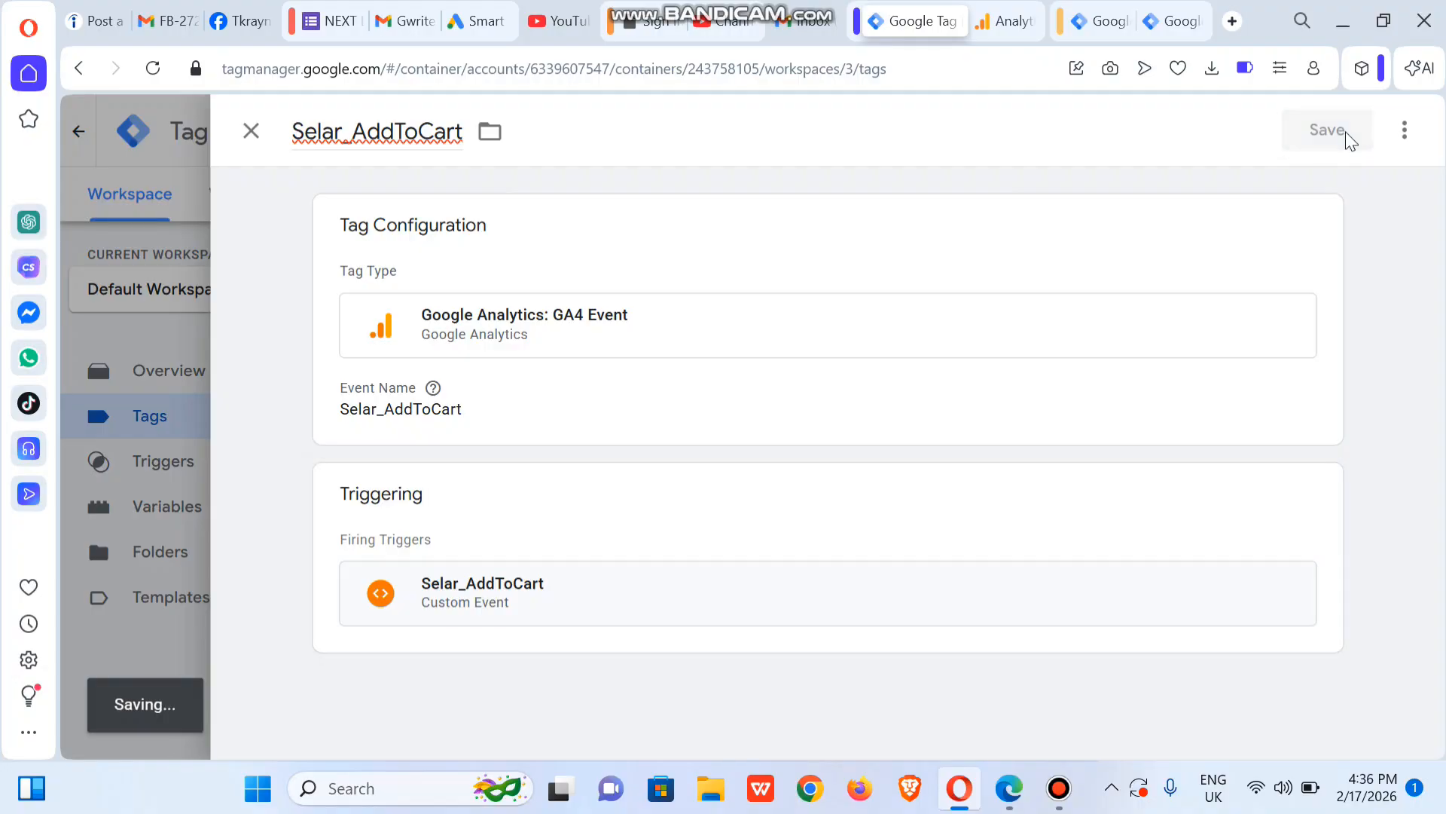
# Step: Copy the measurement ID G-1EFNT46SX3 from Google Analytics and enter it as the Selar_AddToCart tag's Measurement ID
pyautogui.click(416, 468)
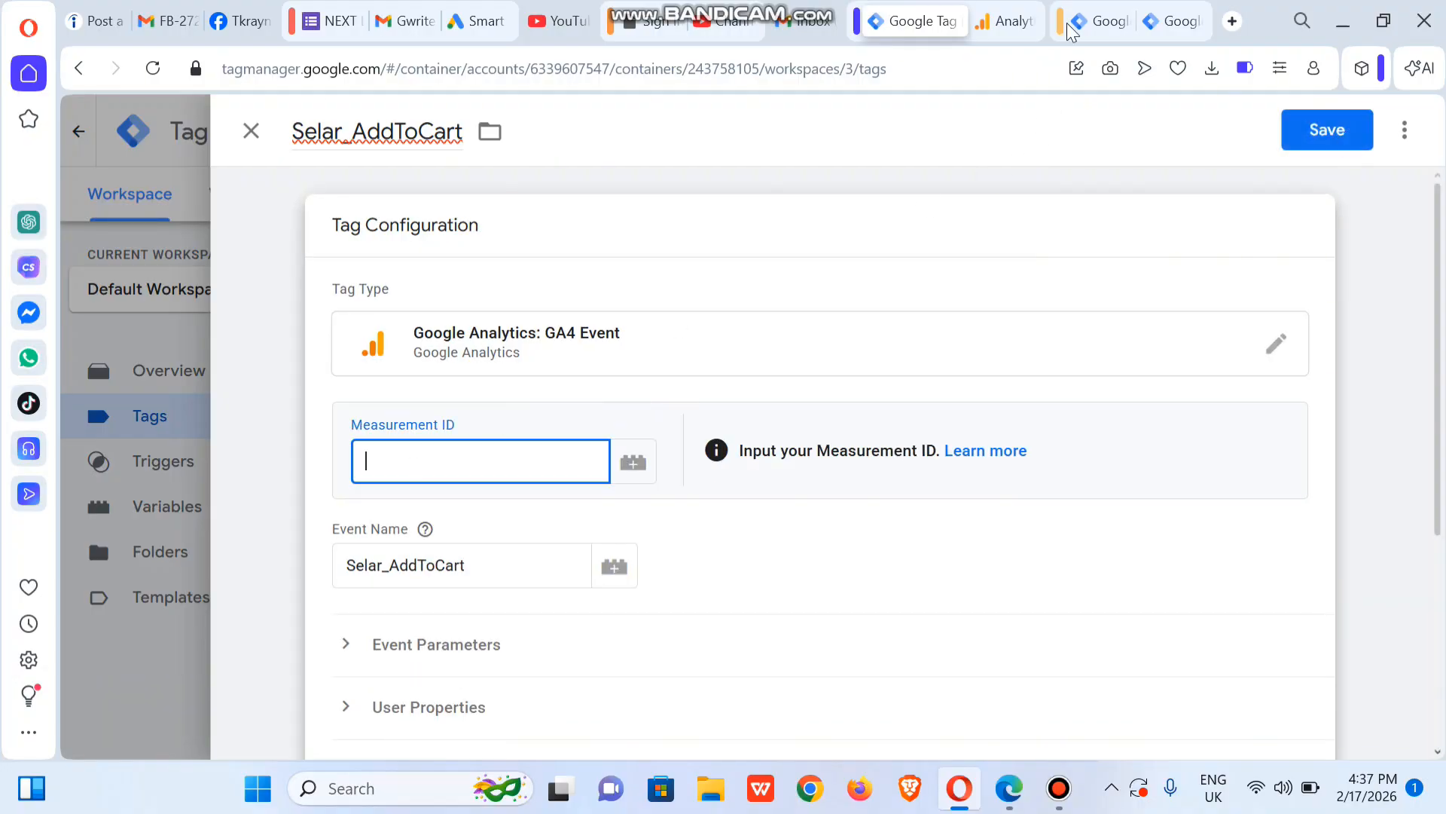
pyautogui.click(1002, 21)
pyautogui.moveTo(284, 394); pyautogui.dragTo(409, 400)
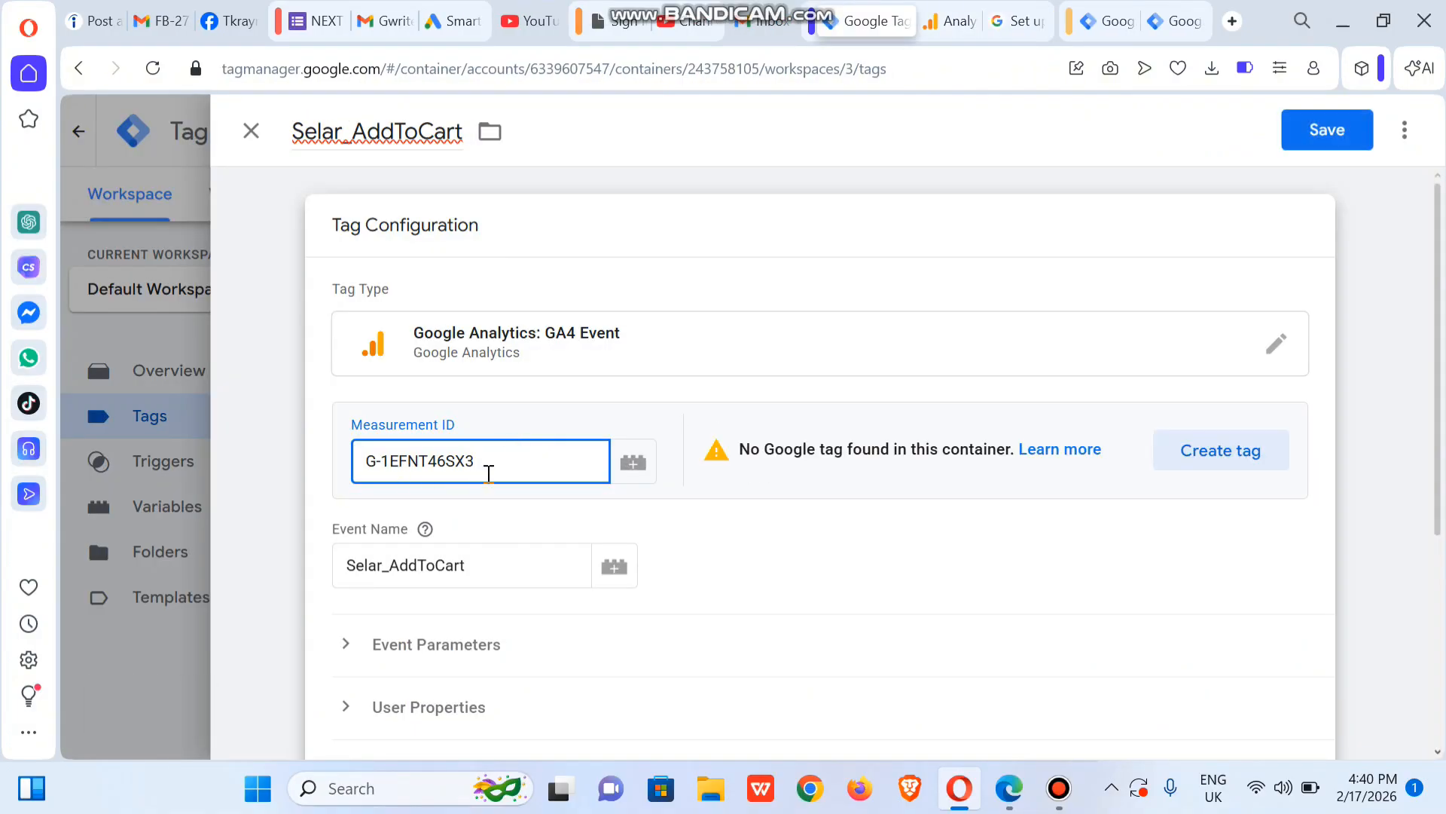
pyautogui.click(823, 520)
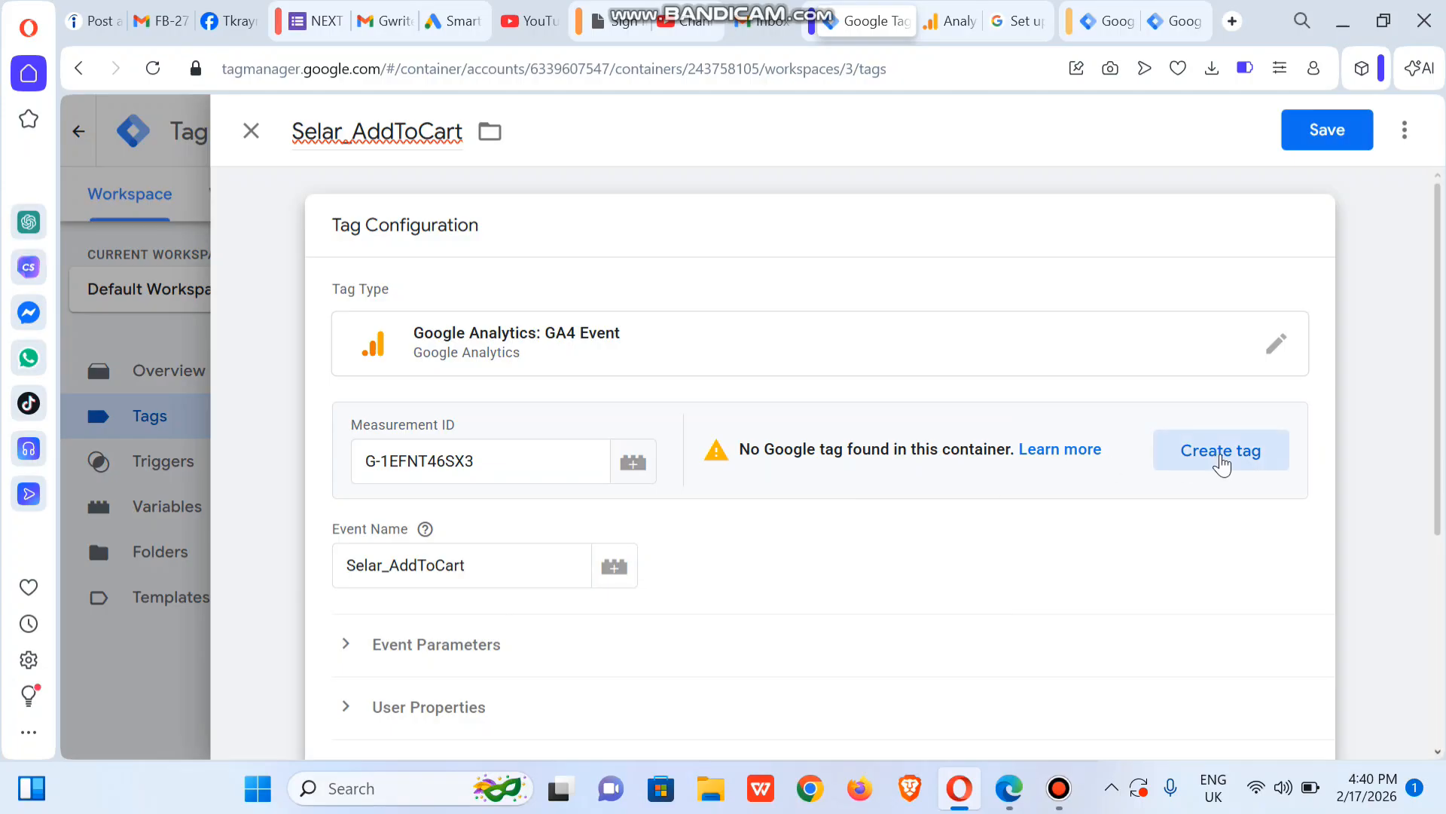
# Step: Create and save the suggested Google Tag for the measurement ID, and save the Selar_AddToCart tag
pyautogui.click(1221, 452)
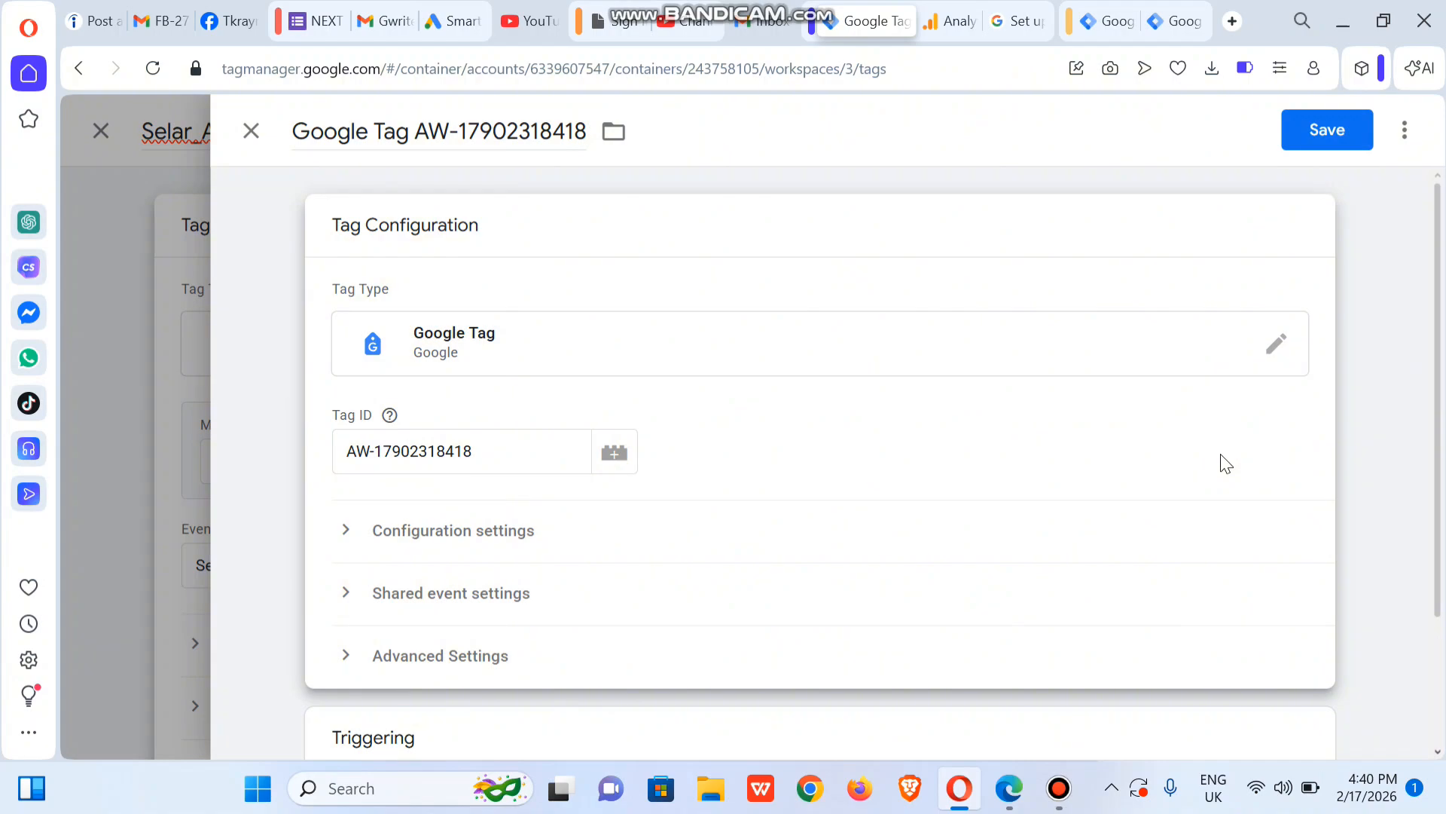
pyautogui.scroll(-2, 1226, 463)
pyautogui.scroll(2, 1227, 463)
pyautogui.click(1334, 139)
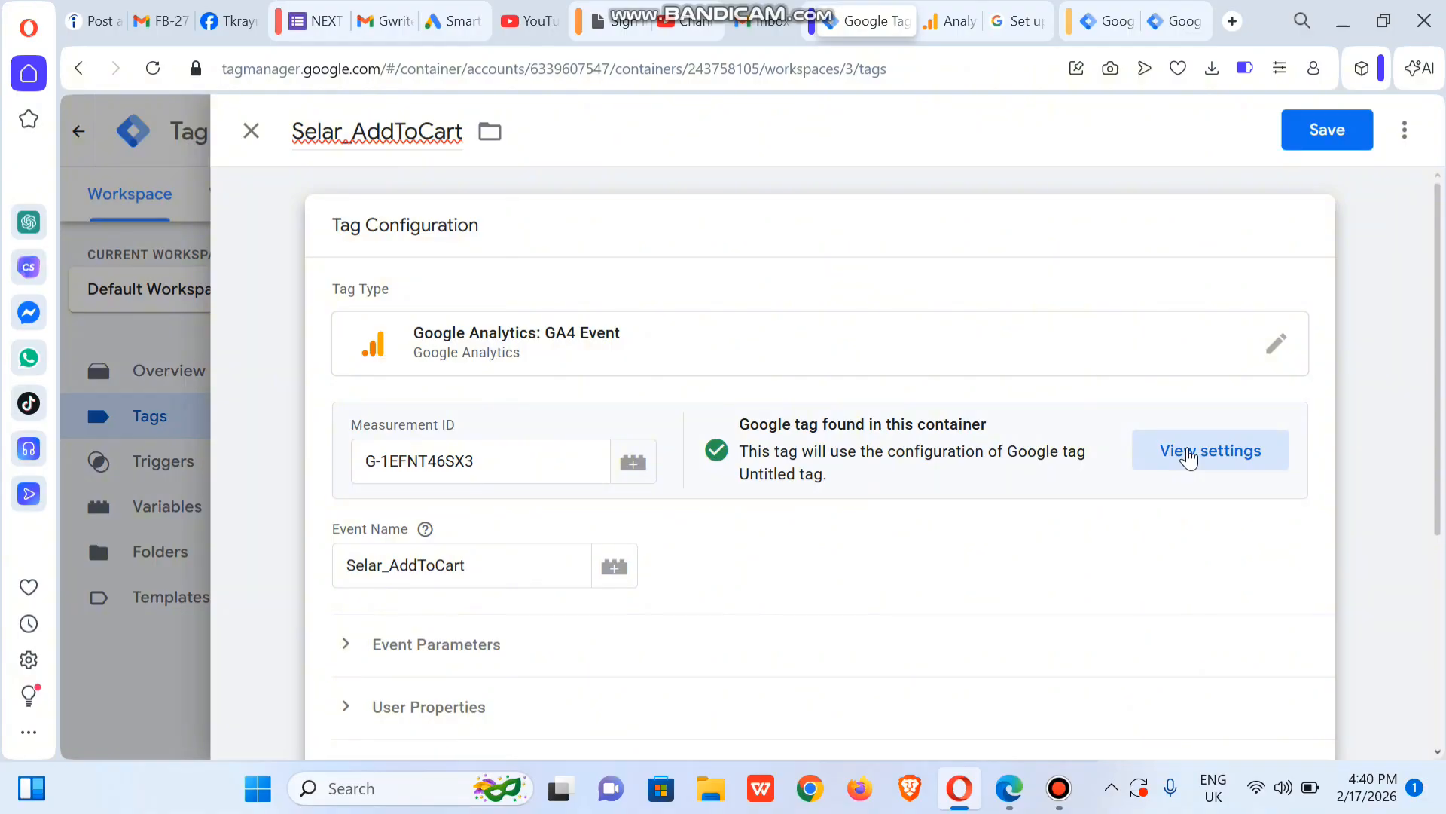
pyautogui.click(1188, 454)
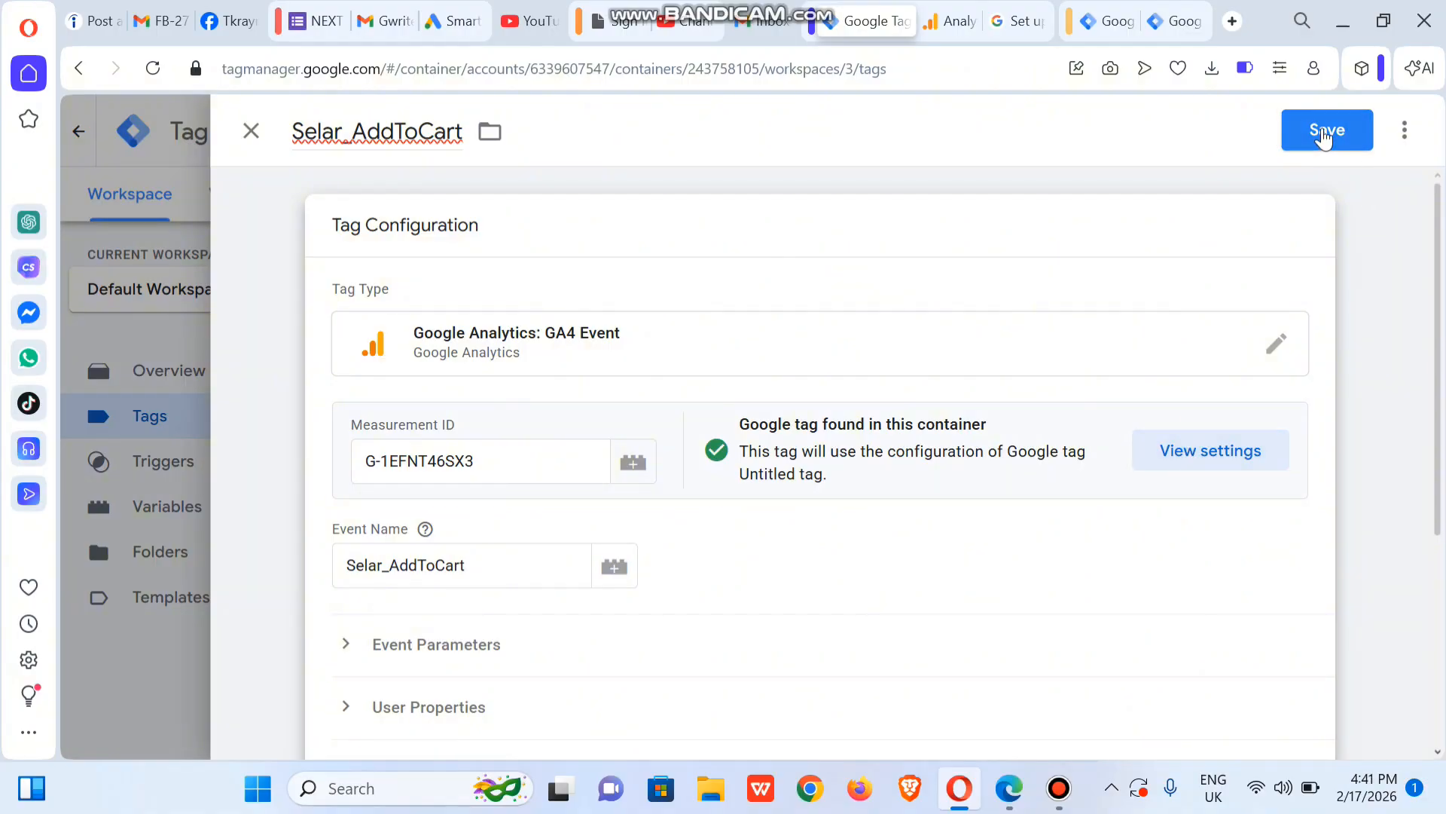
pyautogui.click(1328, 133)
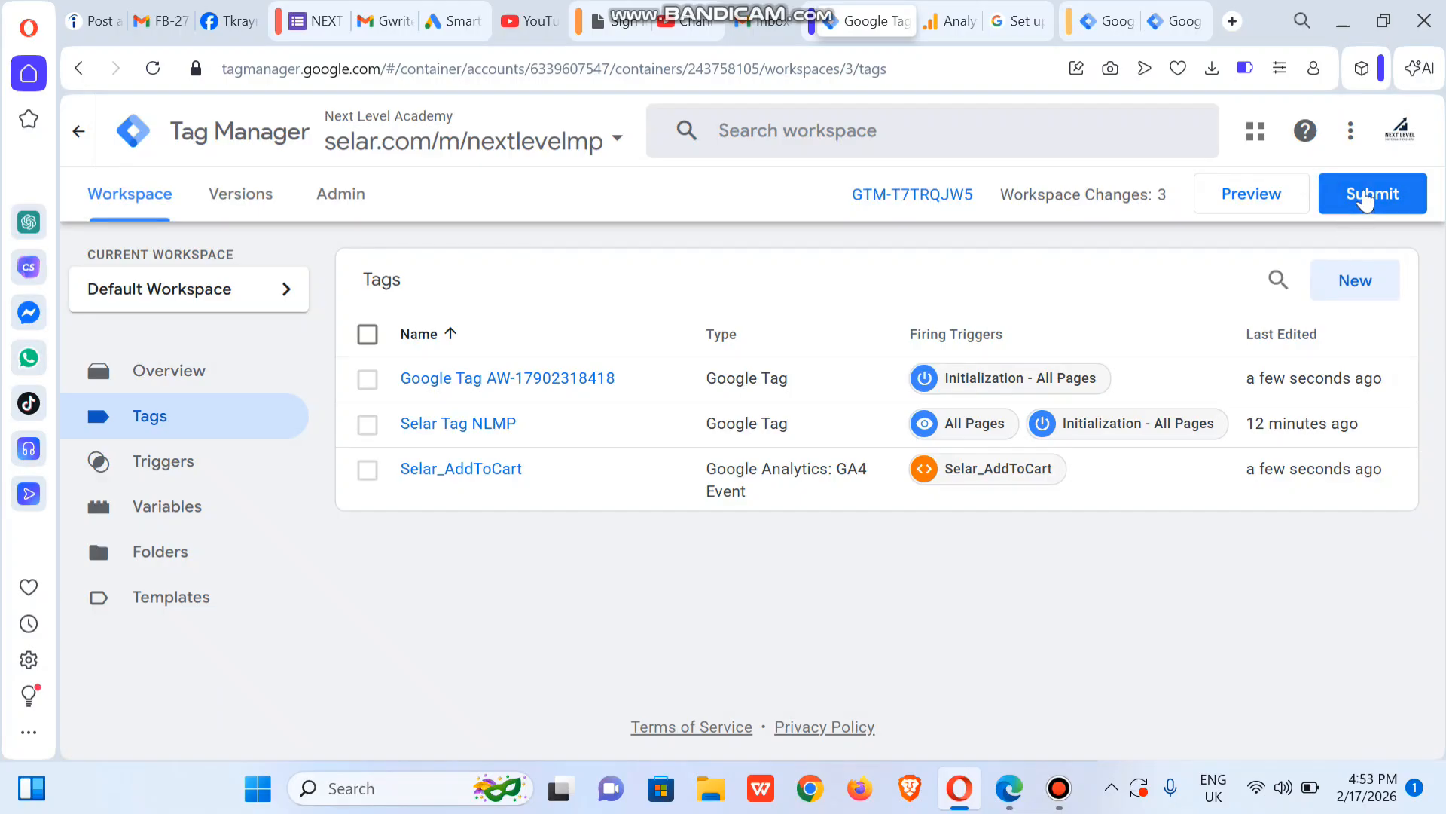
# Step: Submit and publish the new tags and trigger, skipping the version name and description, and close the version summary
pyautogui.click(1372, 193)
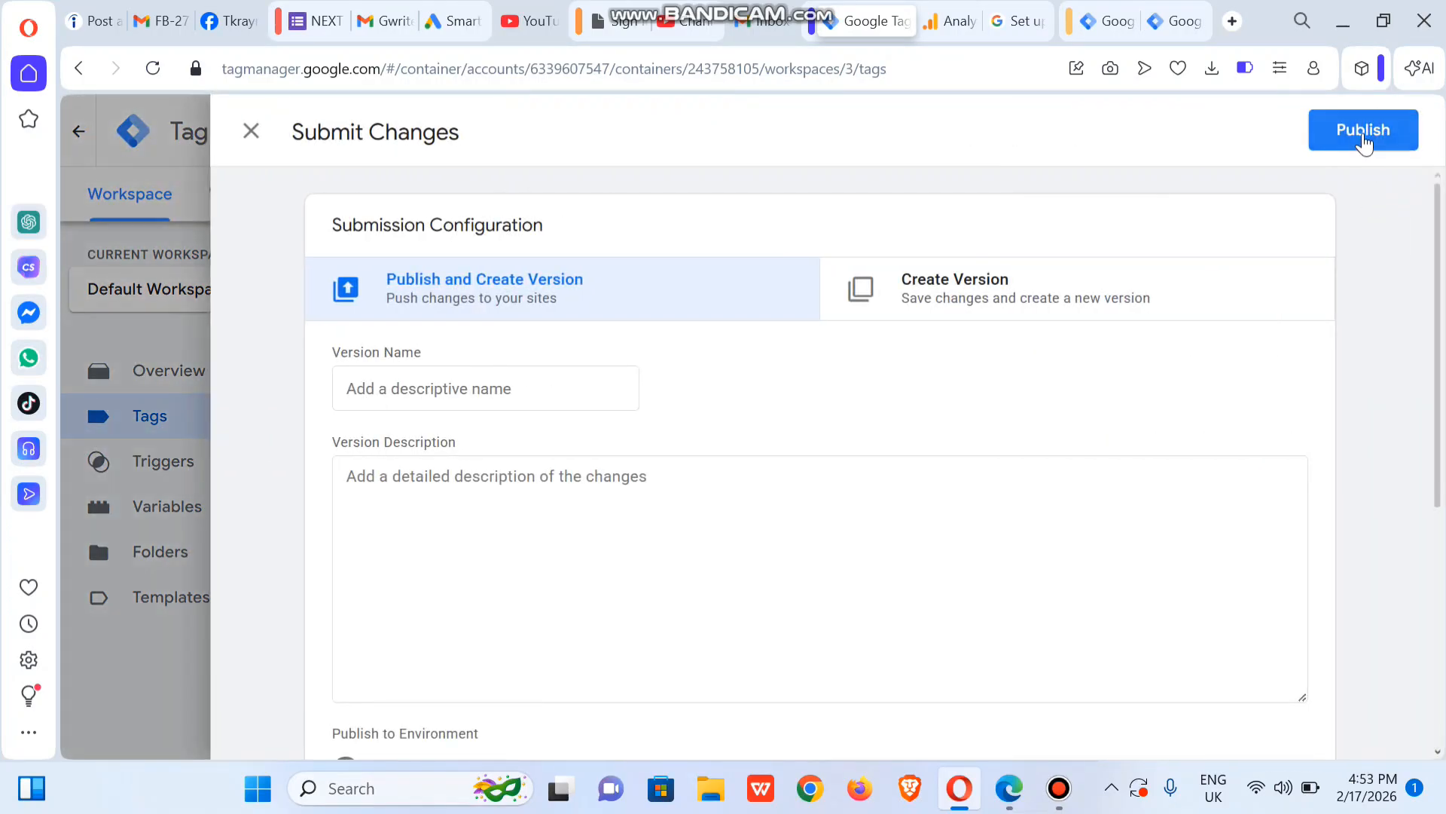
pyautogui.click(1364, 142)
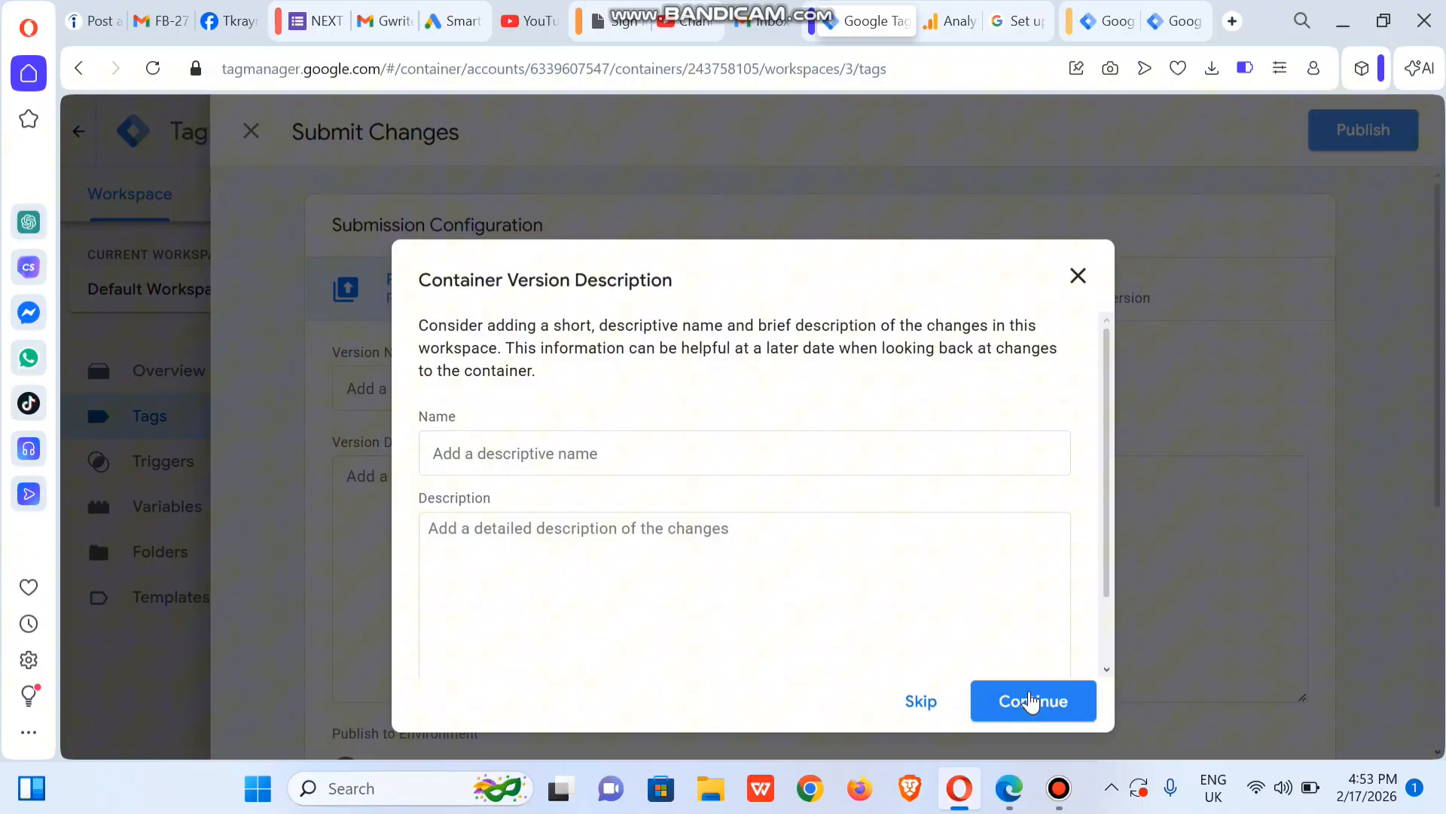
pyautogui.click(922, 700)
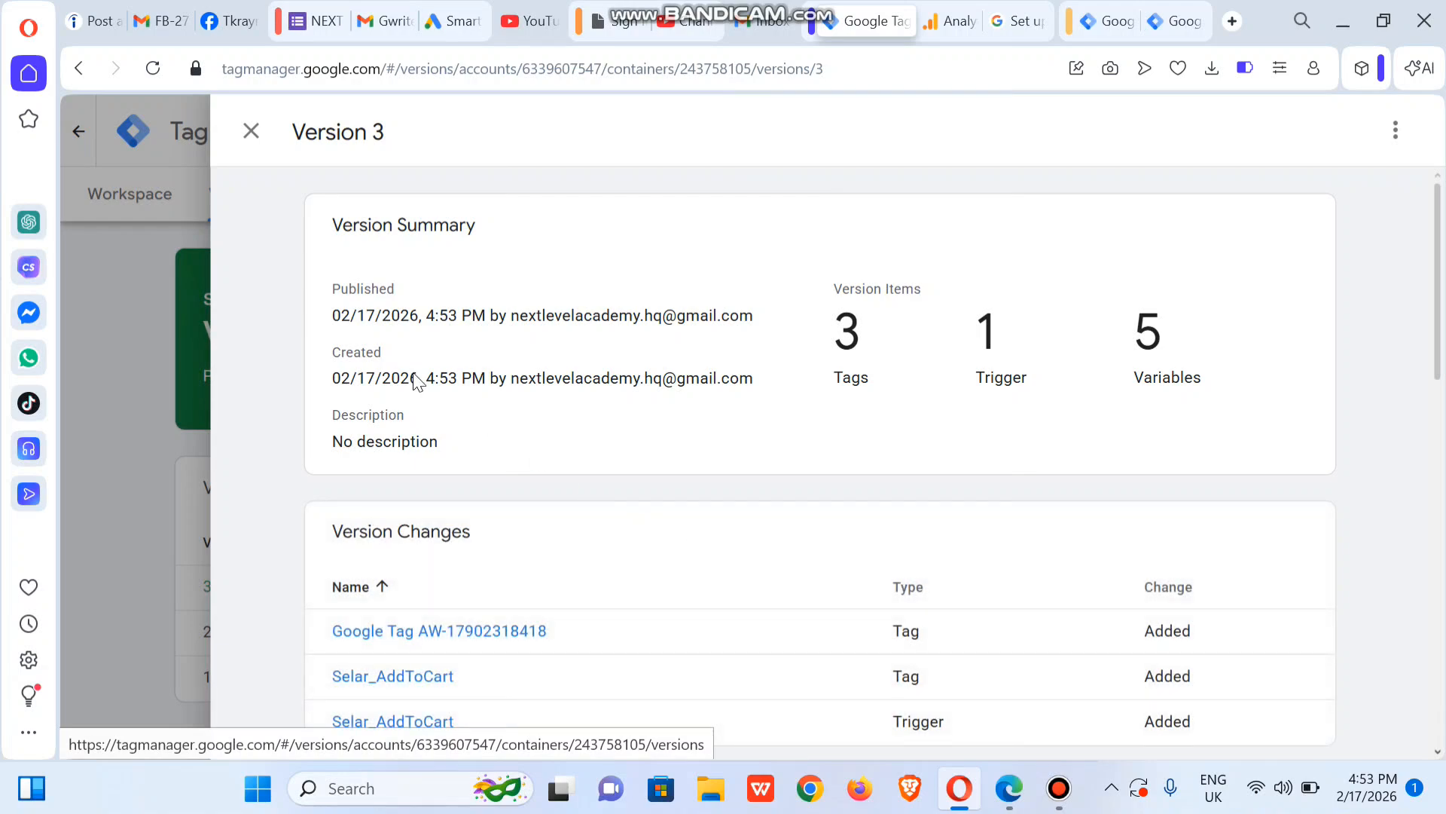
pyautogui.click(251, 131)
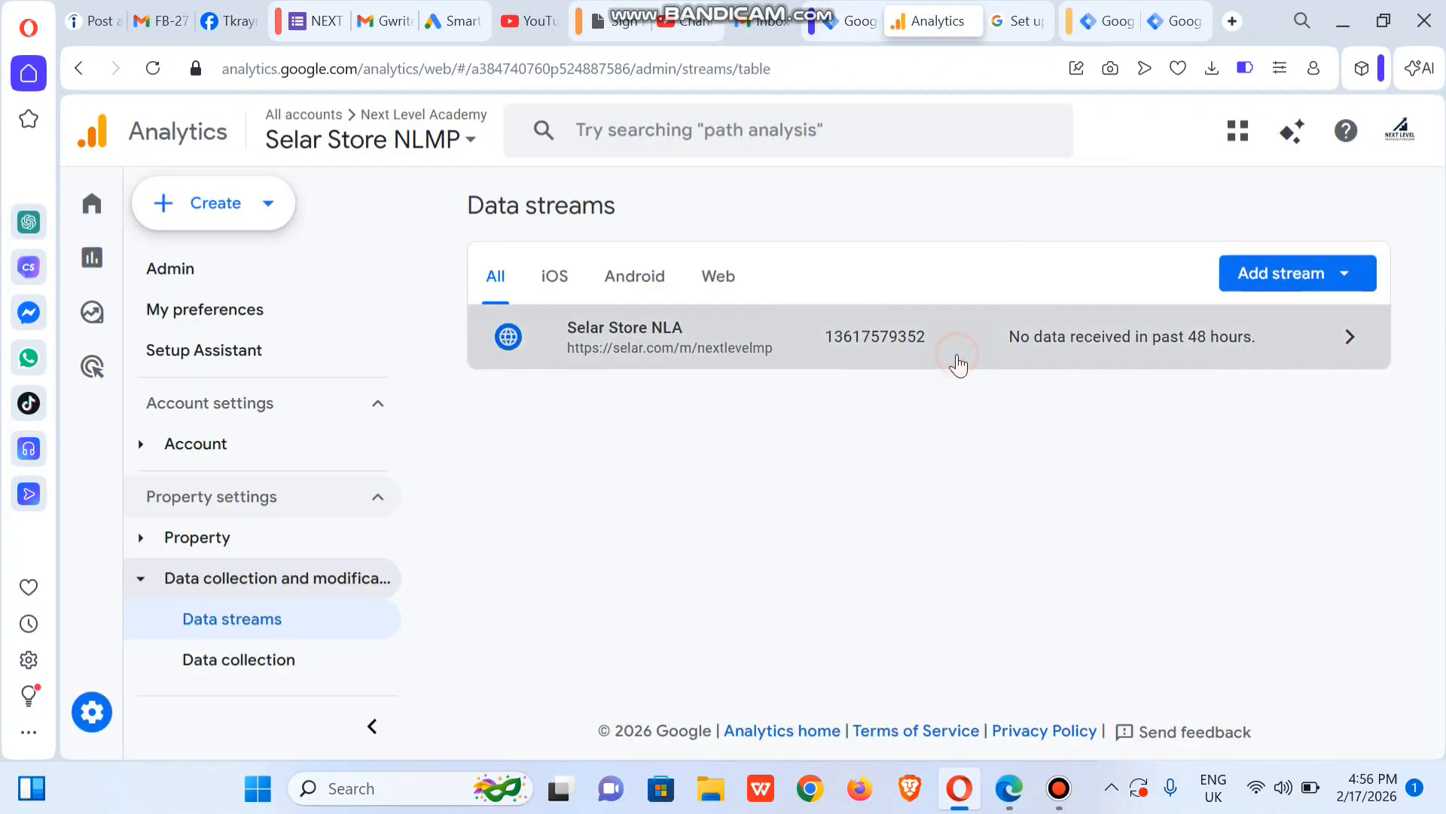
pyautogui.click(956, 354)
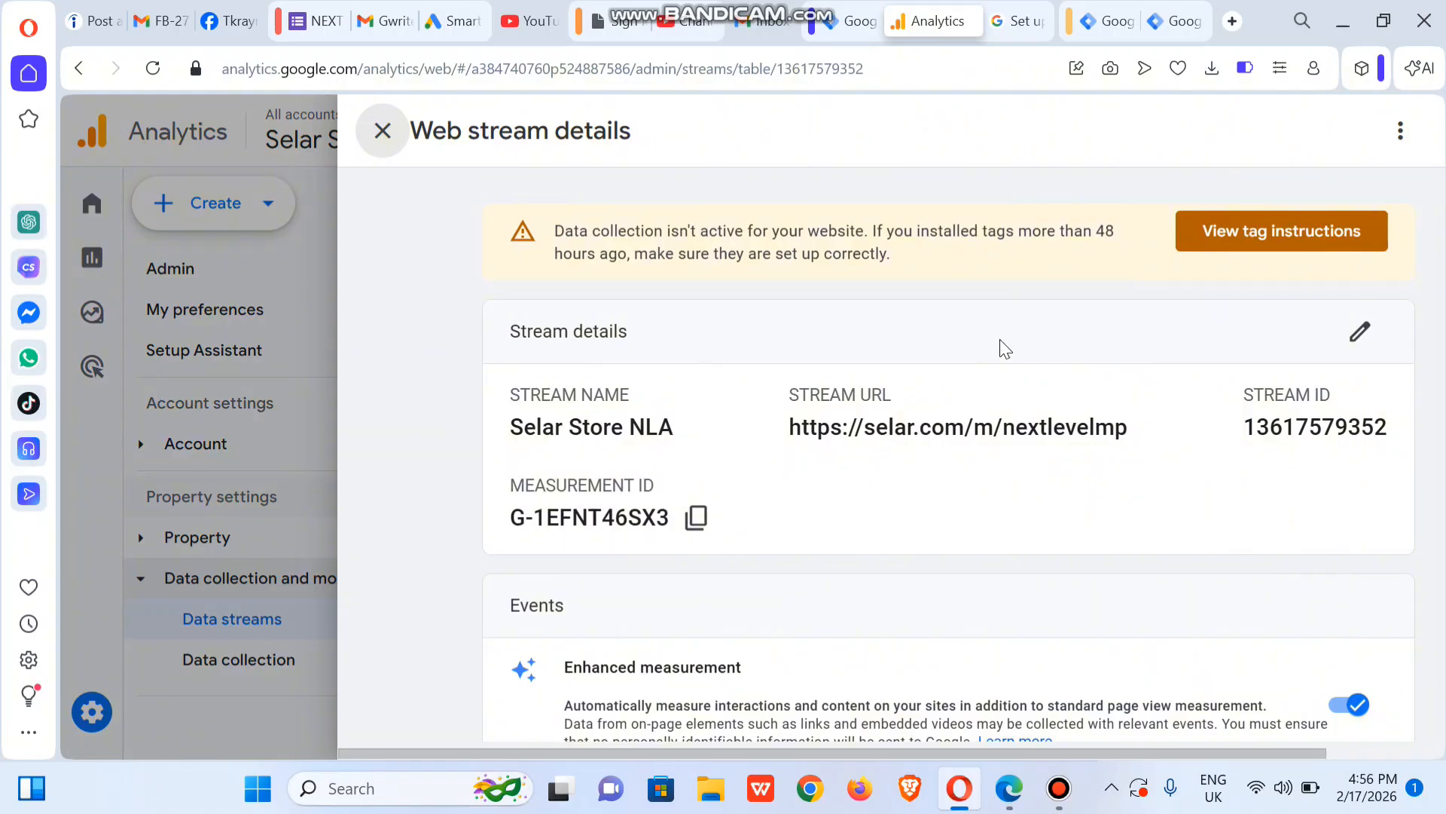
pyautogui.click(1271, 235)
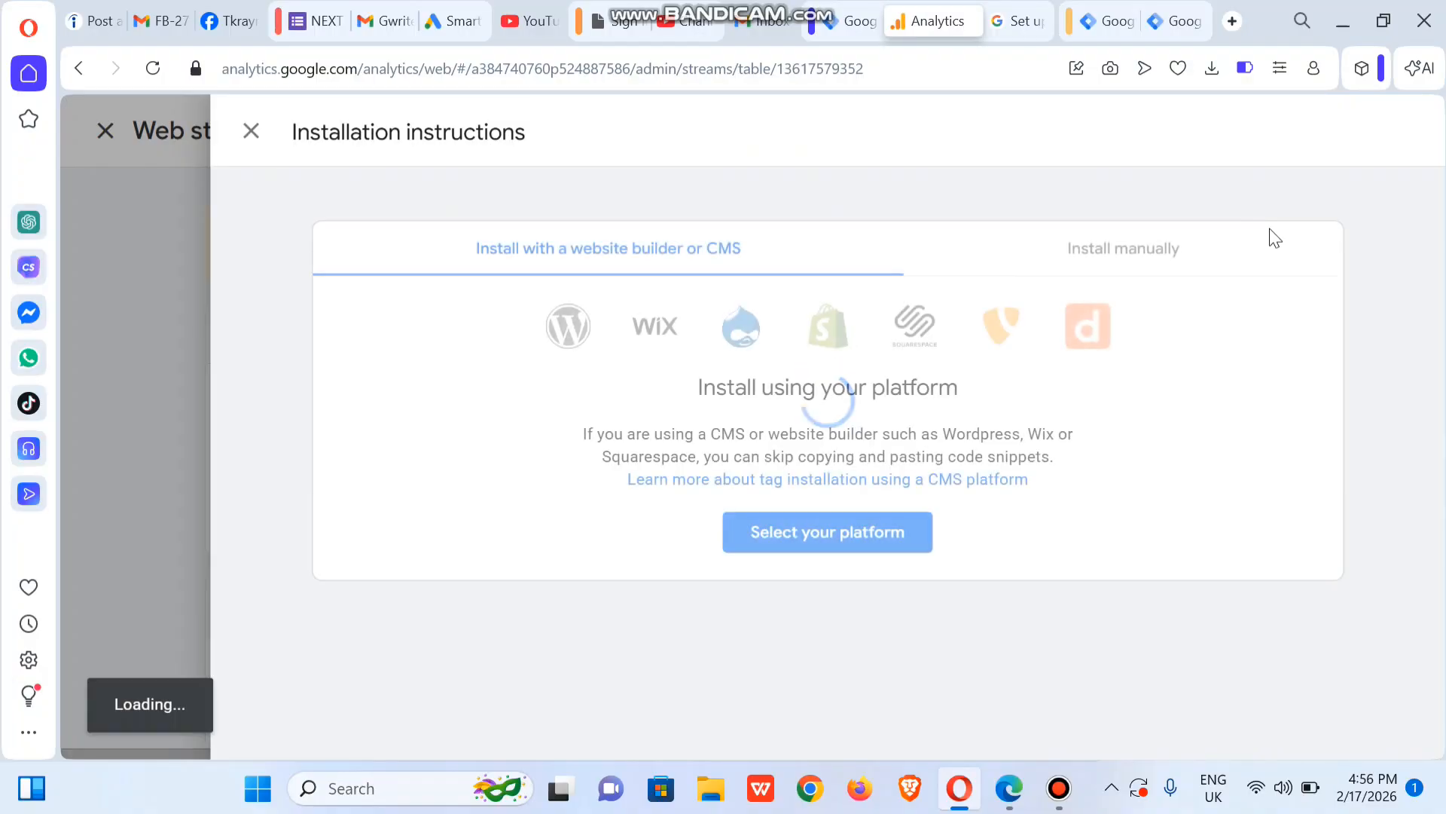
pyautogui.click(1092, 250)
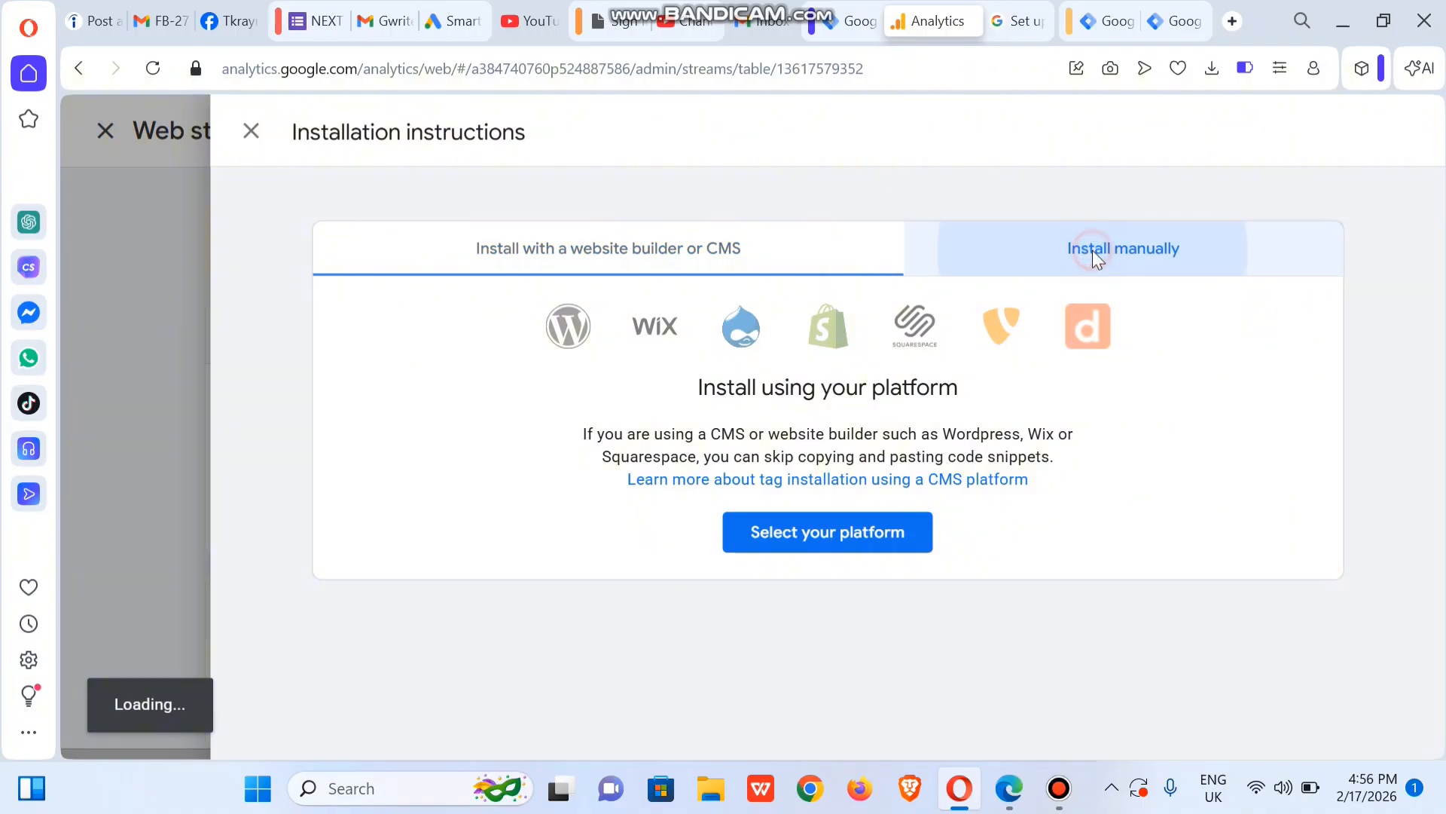
pyautogui.scroll(-3, 1205, 376)
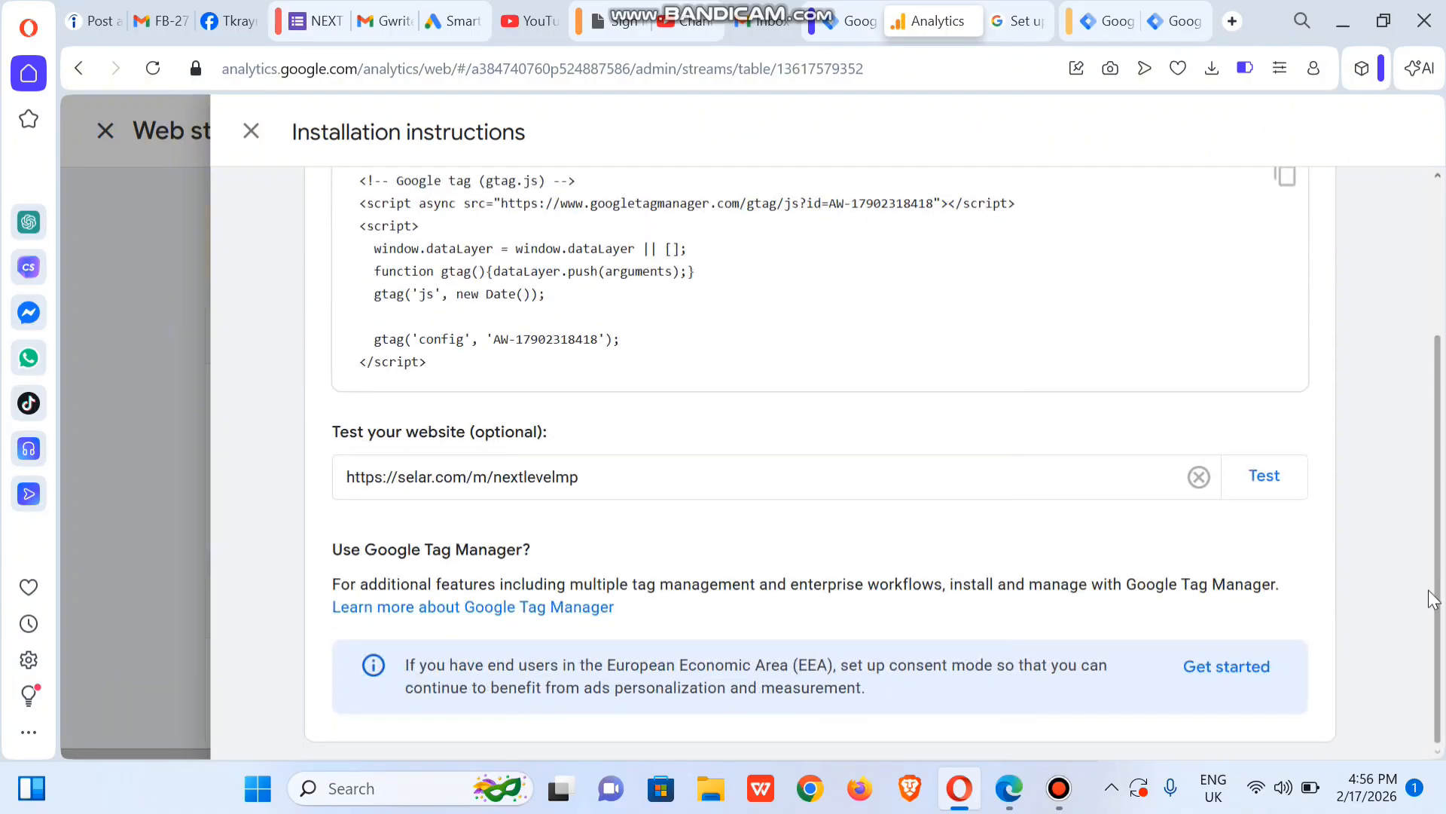
pyautogui.click(1273, 482)
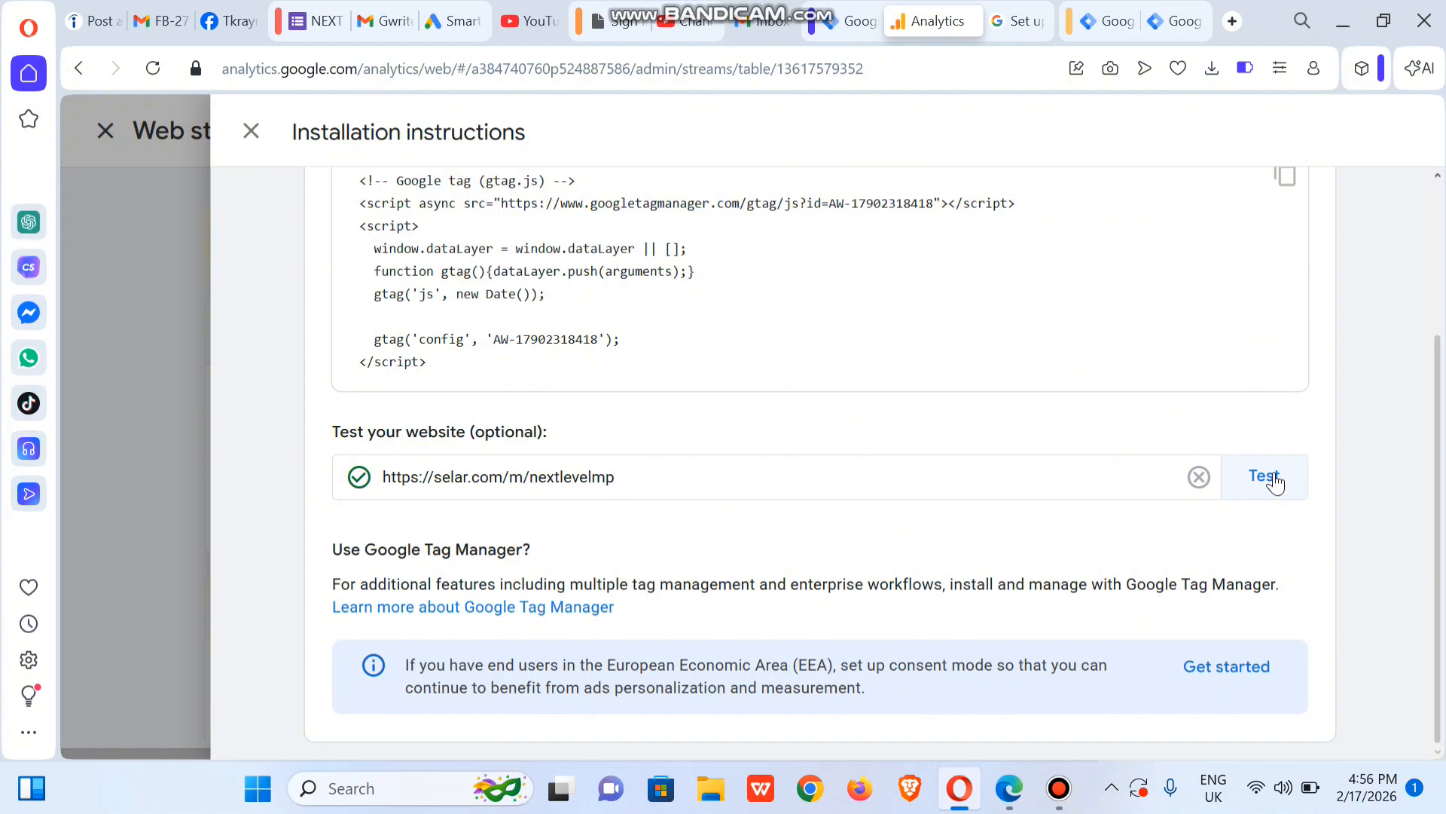
pyautogui.scroll(3, 697, 208)
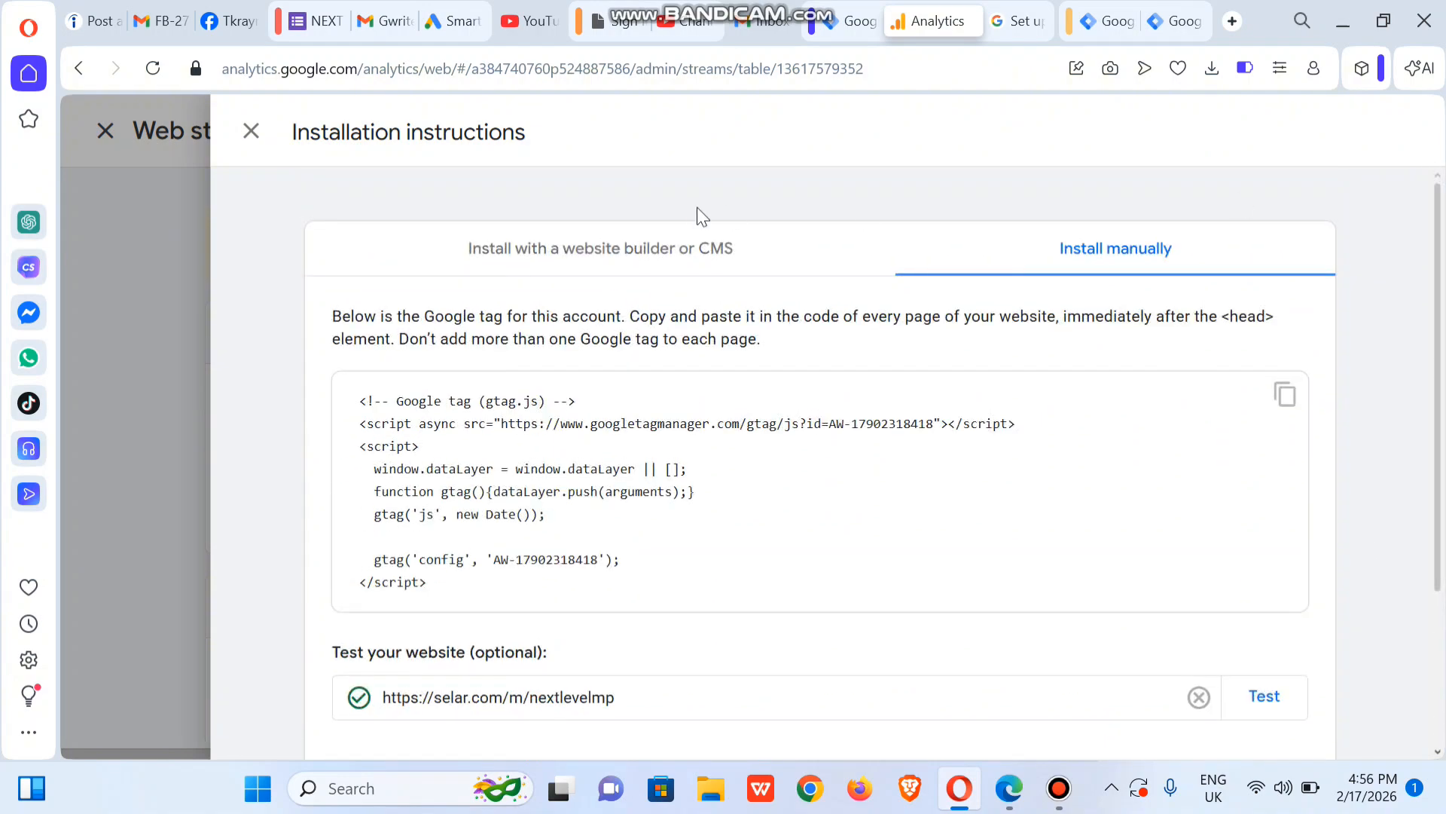
pyautogui.click(239, 135)
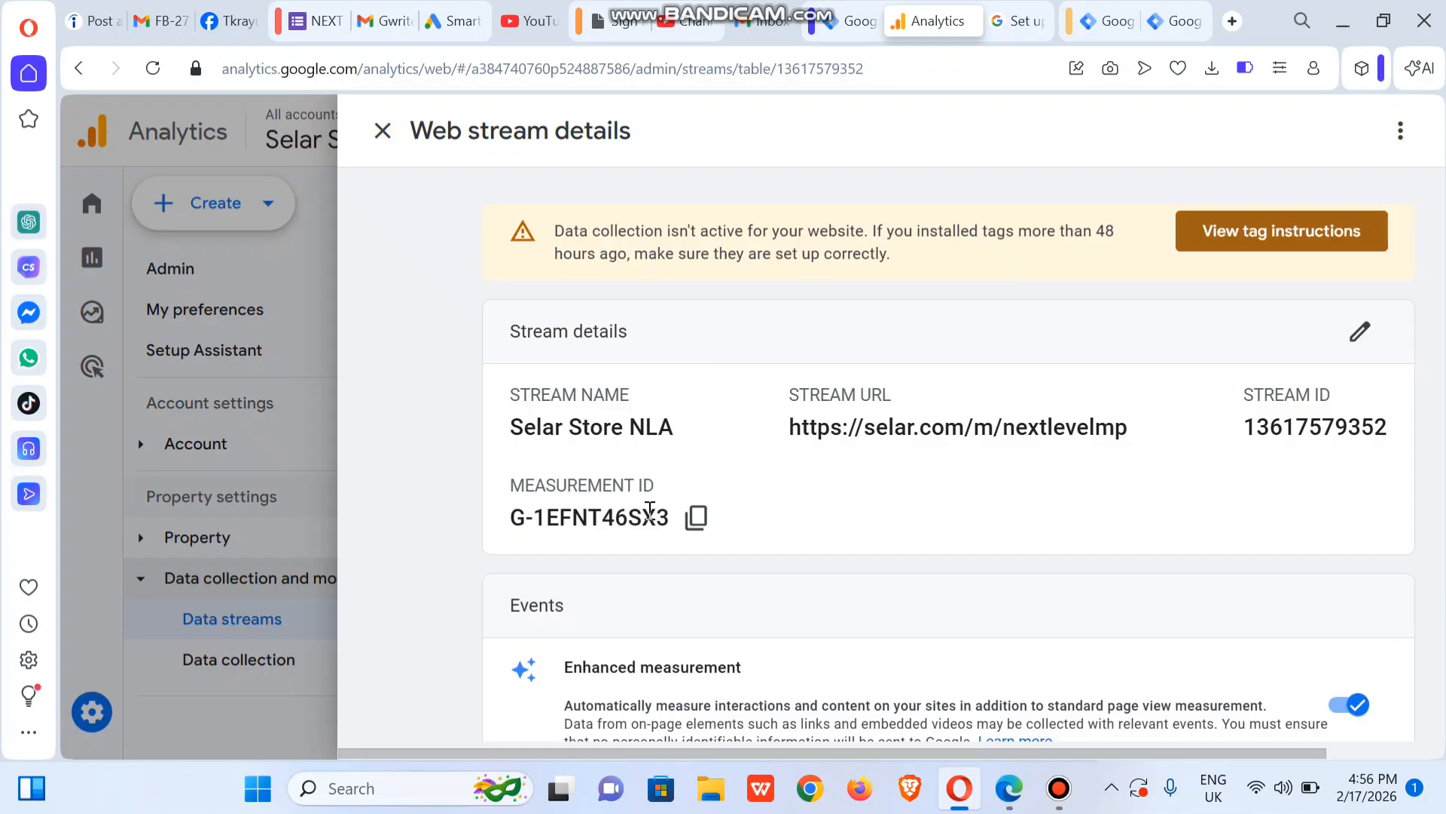
# Step: Create a new tag in the Tag Manager workspace and name it Selar_InitiateCheckout, copying the event name from Selar's Google Tag Manager integration page
pyautogui.click(698, 518)
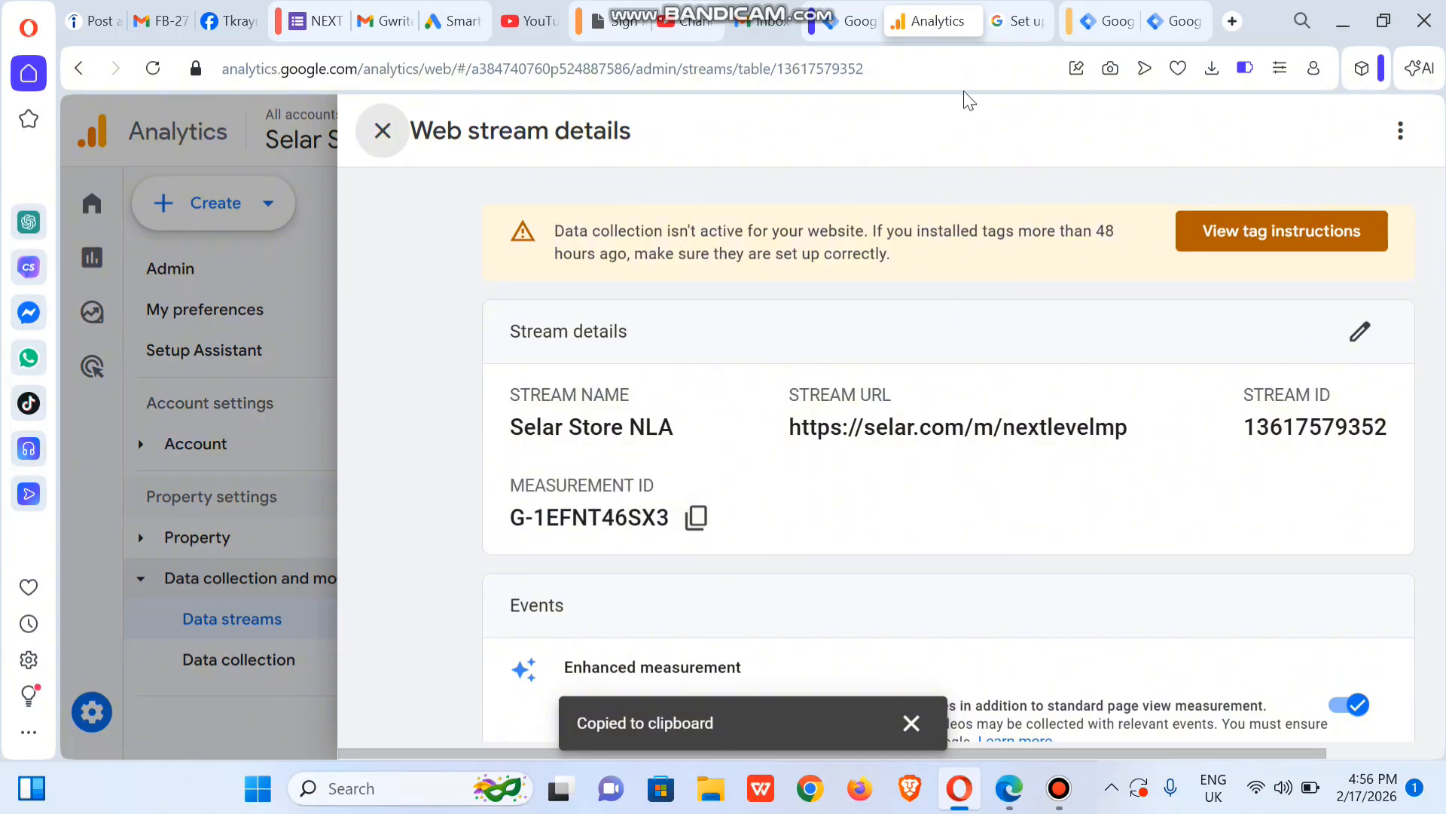
pyautogui.click(852, 21)
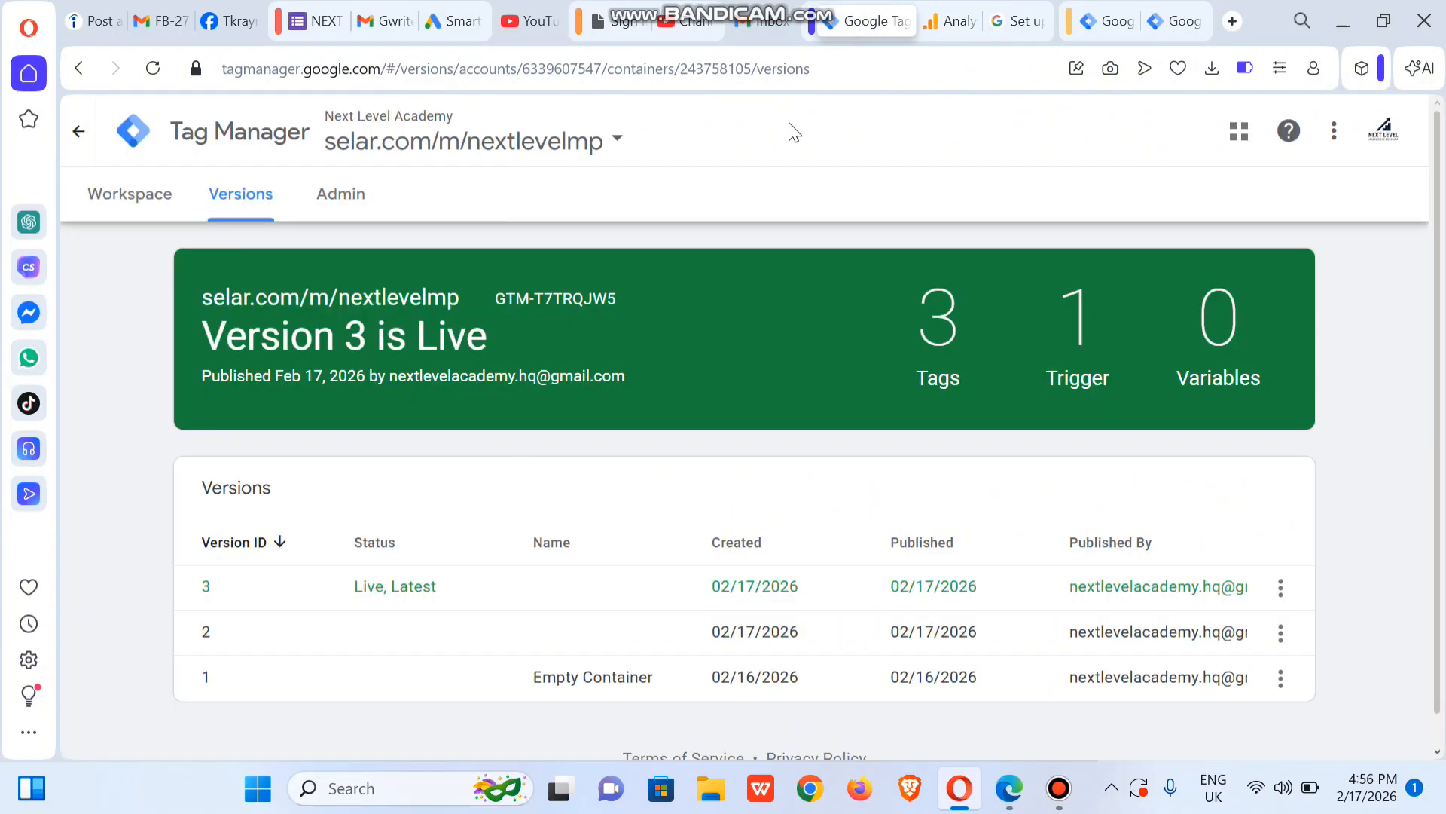
pyautogui.click(118, 194)
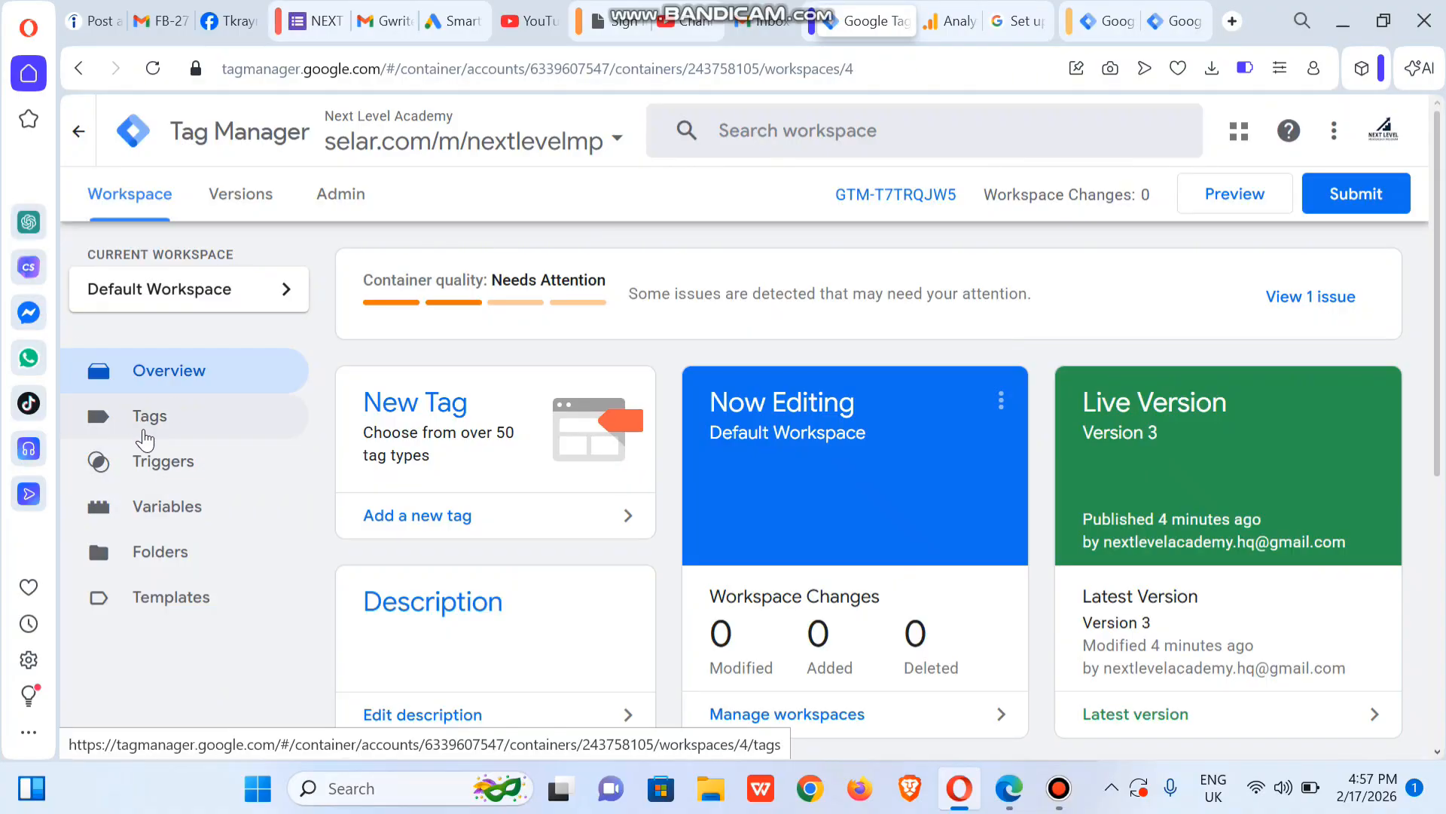
pyautogui.click(143, 430)
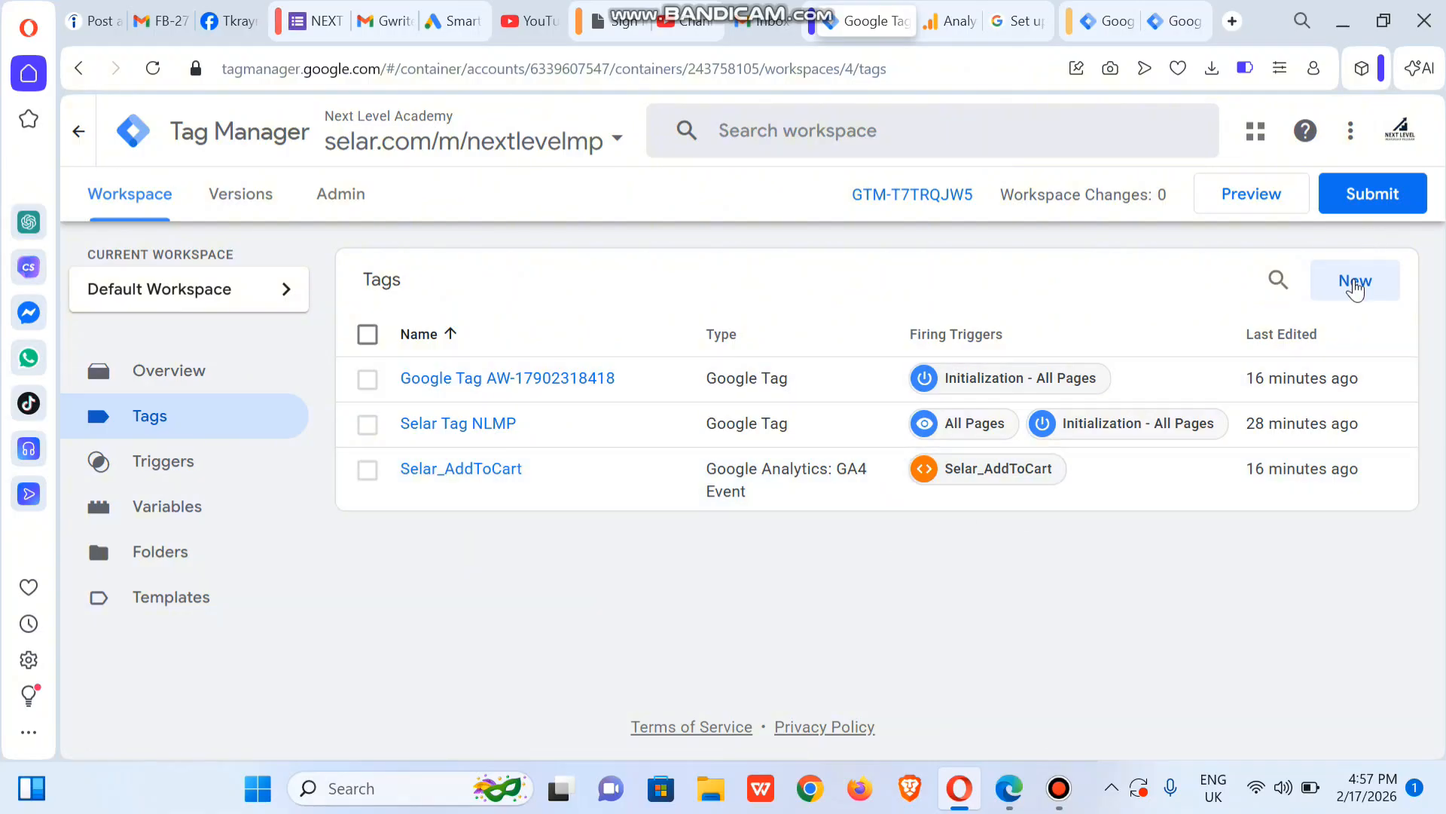
pyautogui.click(1355, 286)
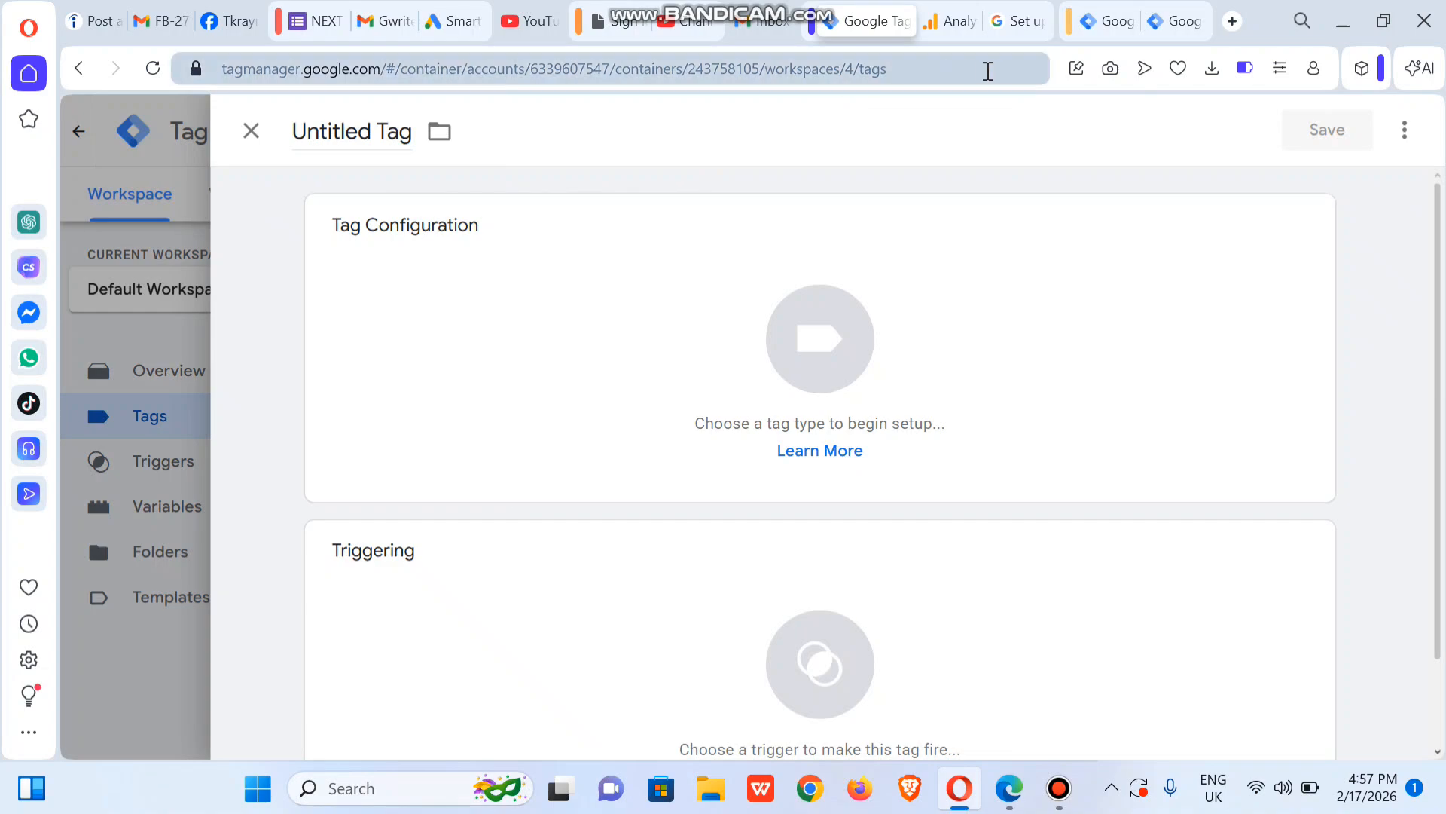
pyautogui.hotkey('alt', 'Tab')
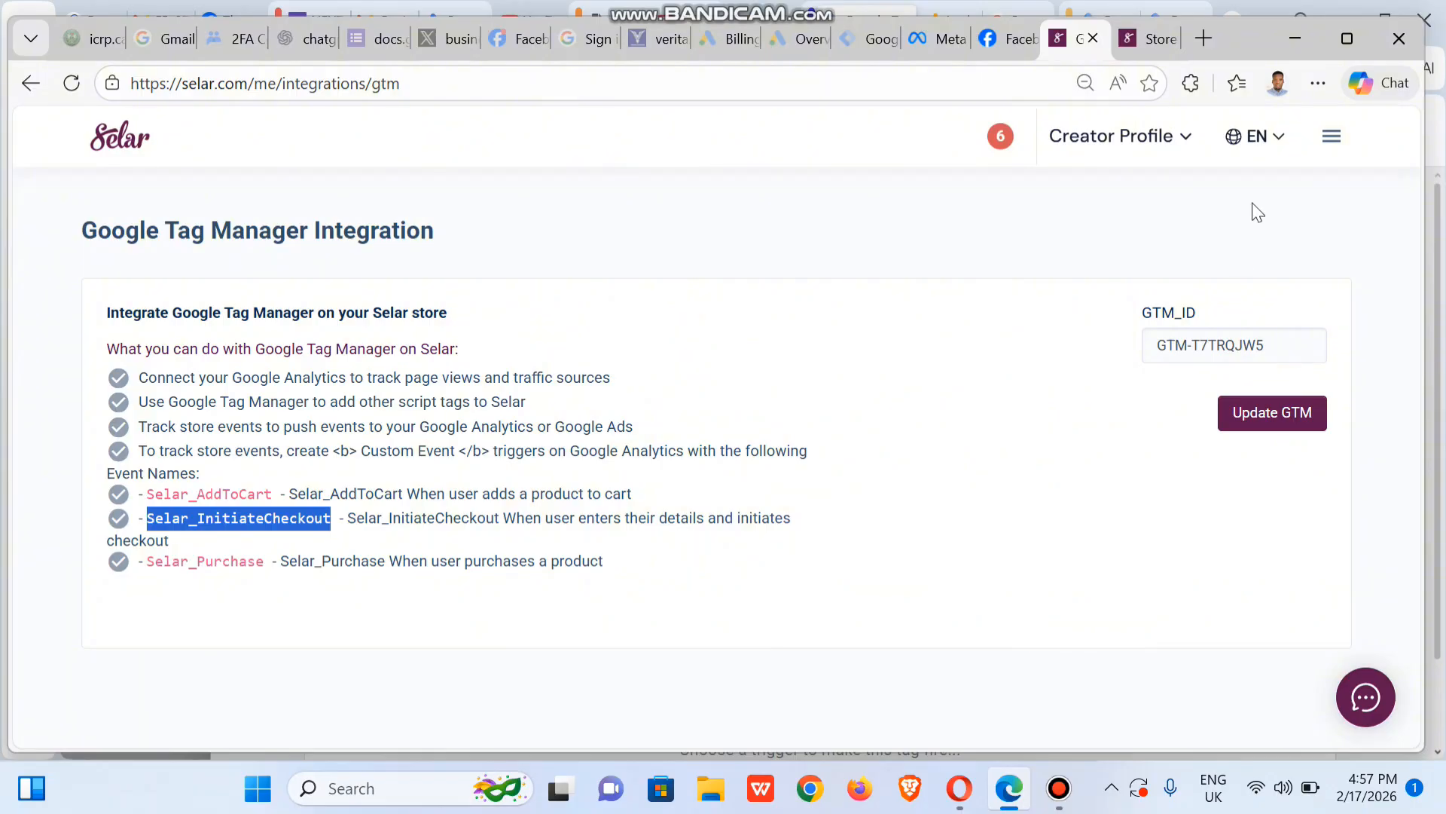
pyautogui.click(1288, 26)
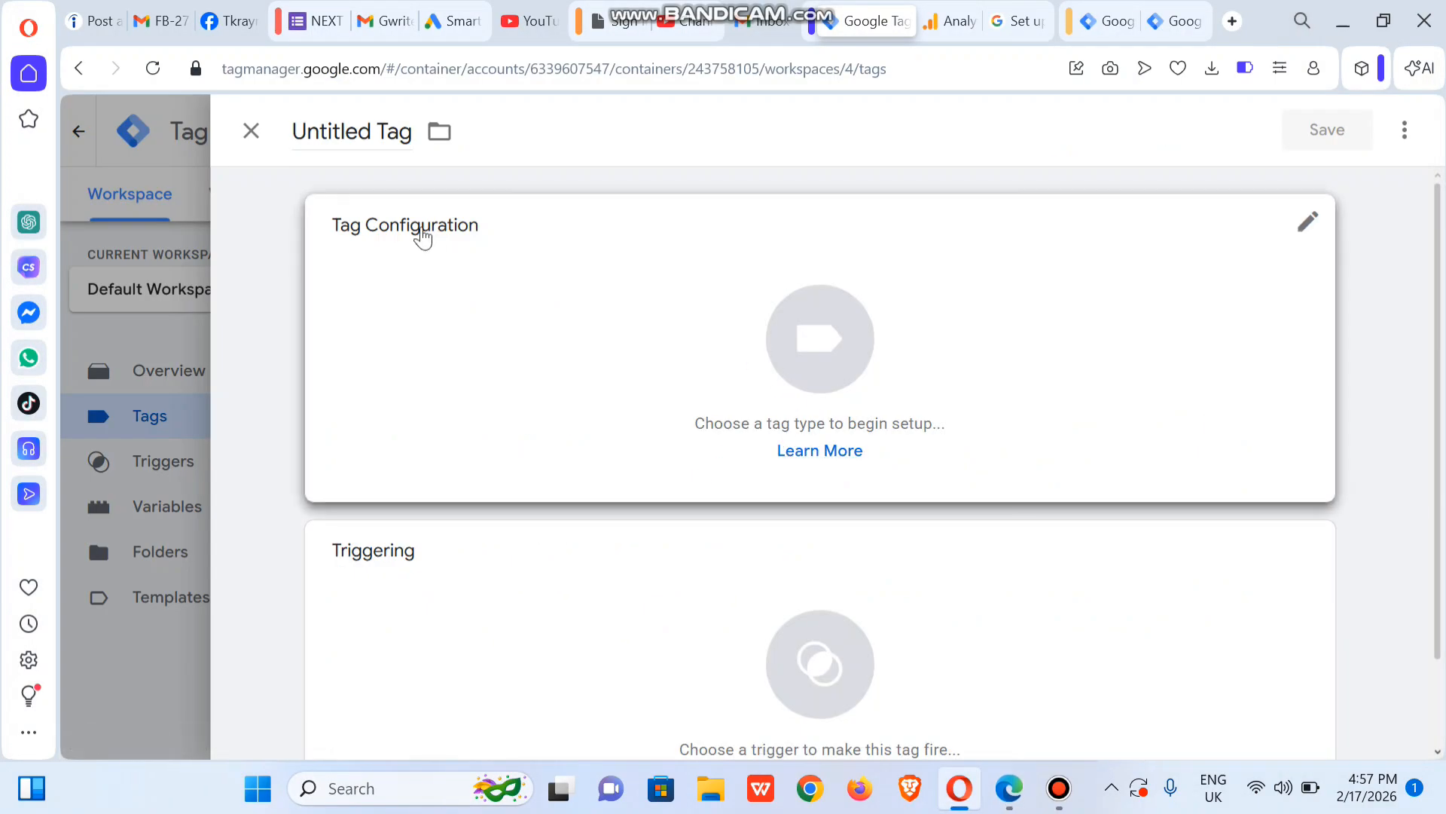
pyautogui.click(365, 147)
pyautogui.hotkey('ctrl', 'a')
pyautogui.hotkey('ctrl', 'v')
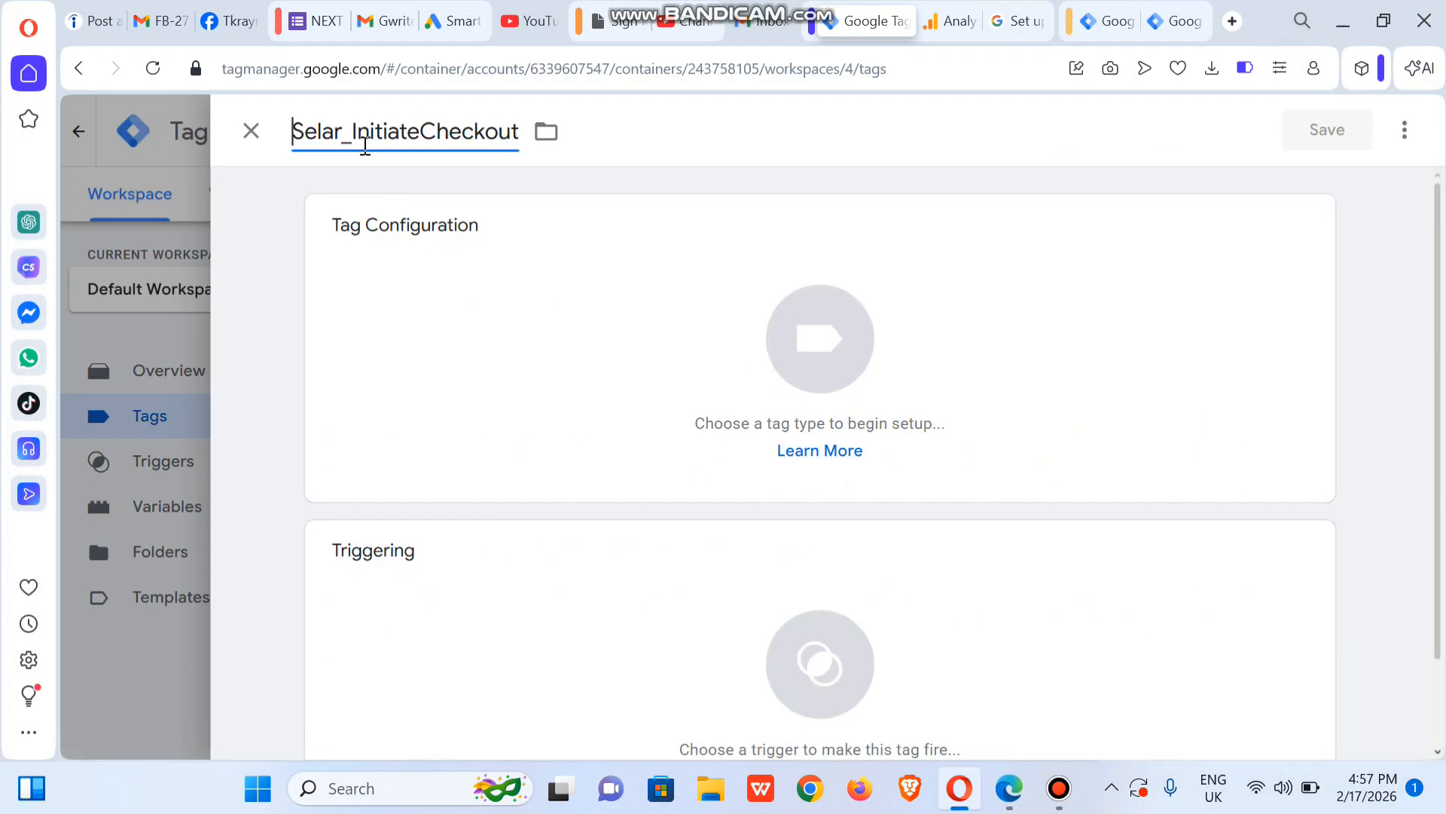
# Step: Set the tag type to Google Analytics: GA4 Event and enter Selar_InitiateCheckout as the event name
pyautogui.click(530, 273)
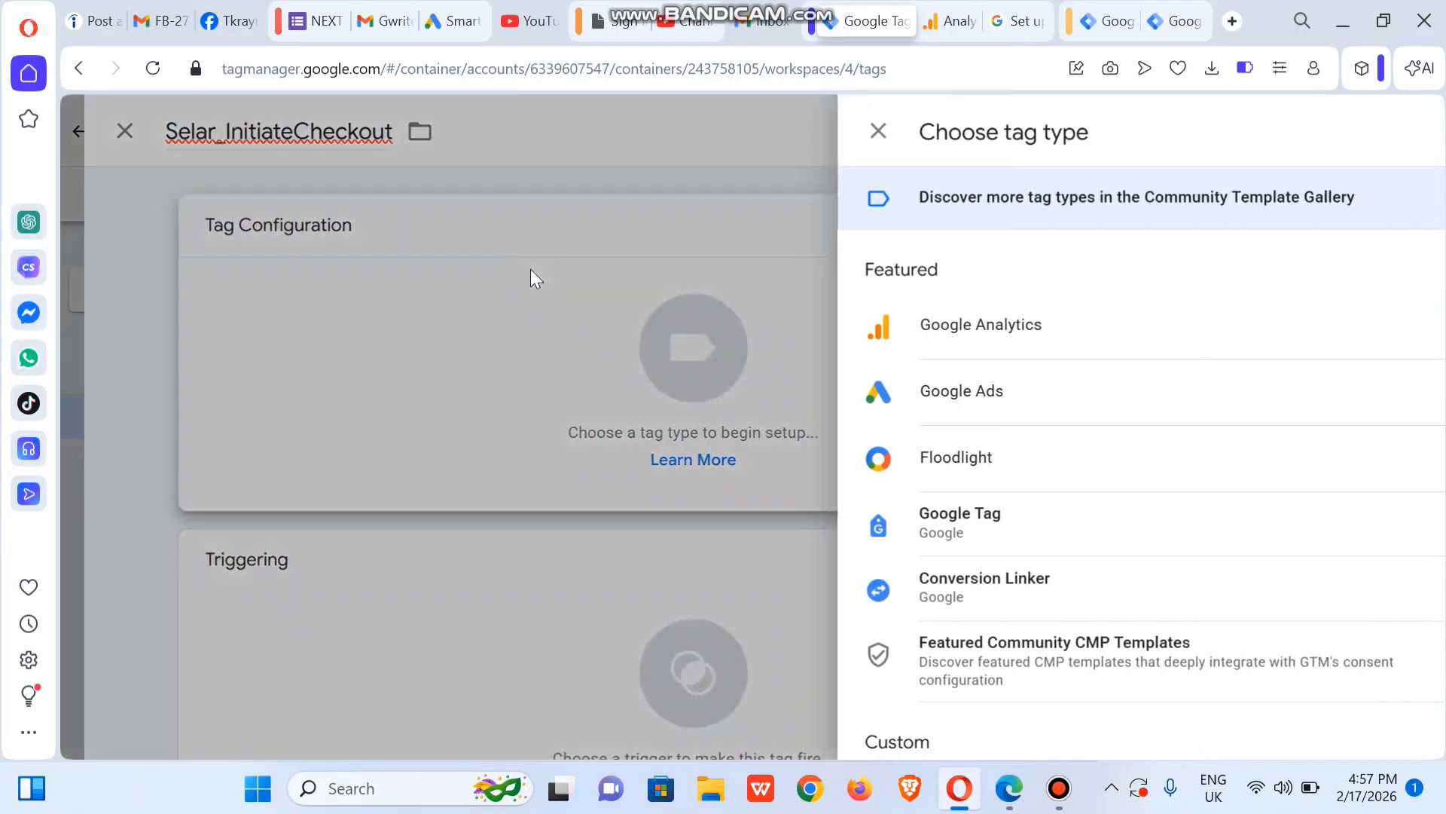
pyautogui.click(866, 325)
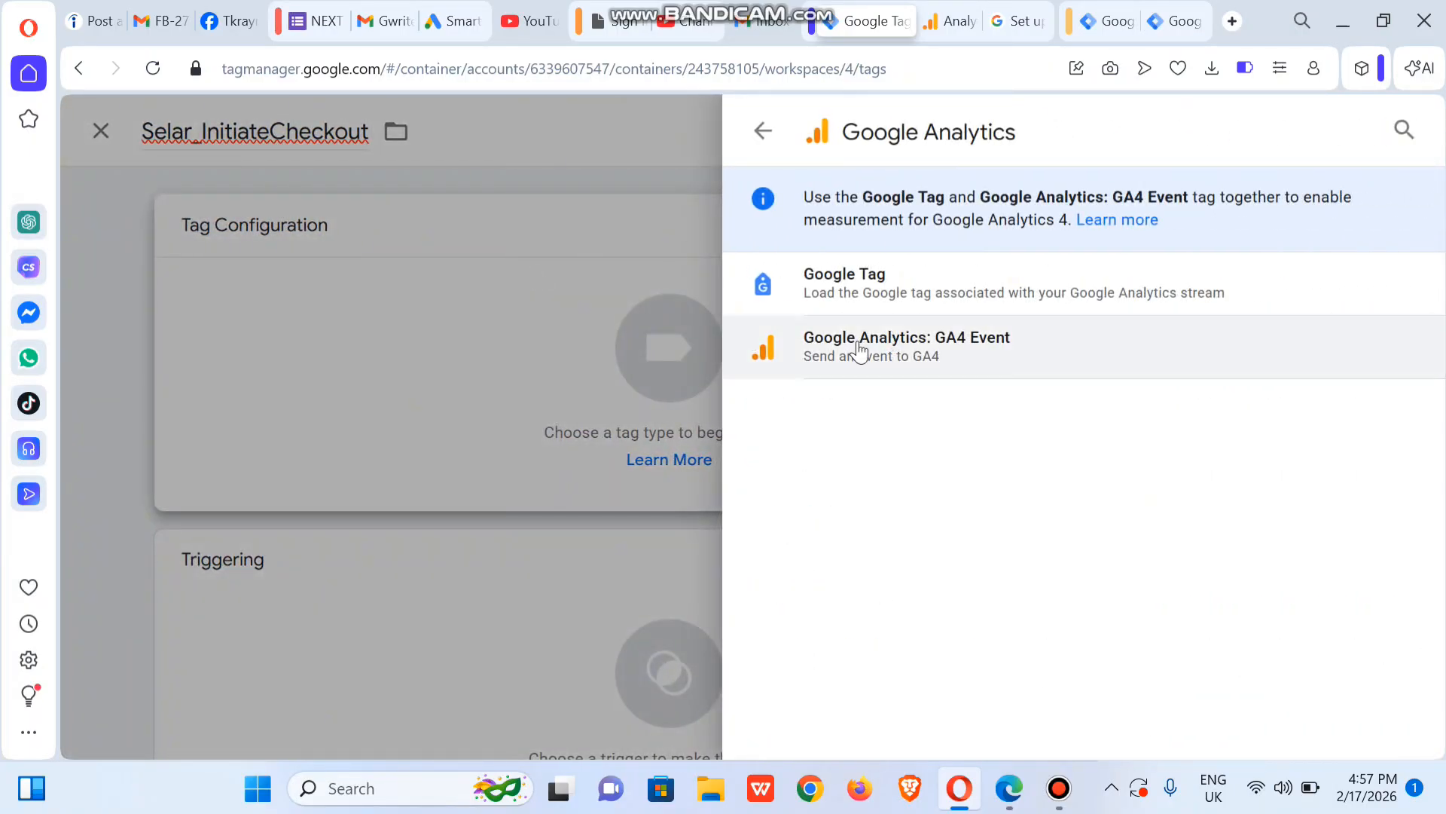
pyautogui.click(859, 345)
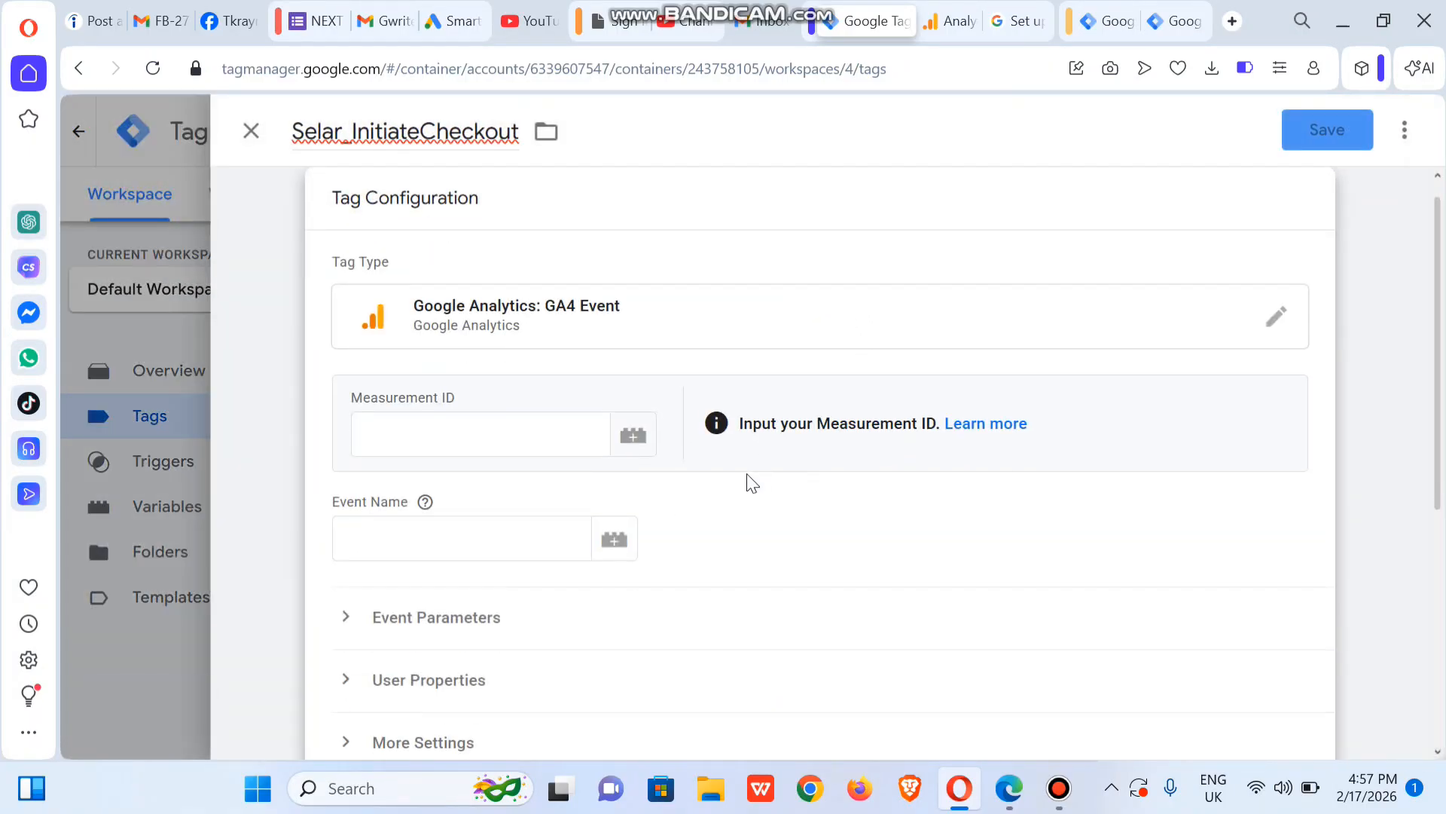
pyautogui.click(454, 551)
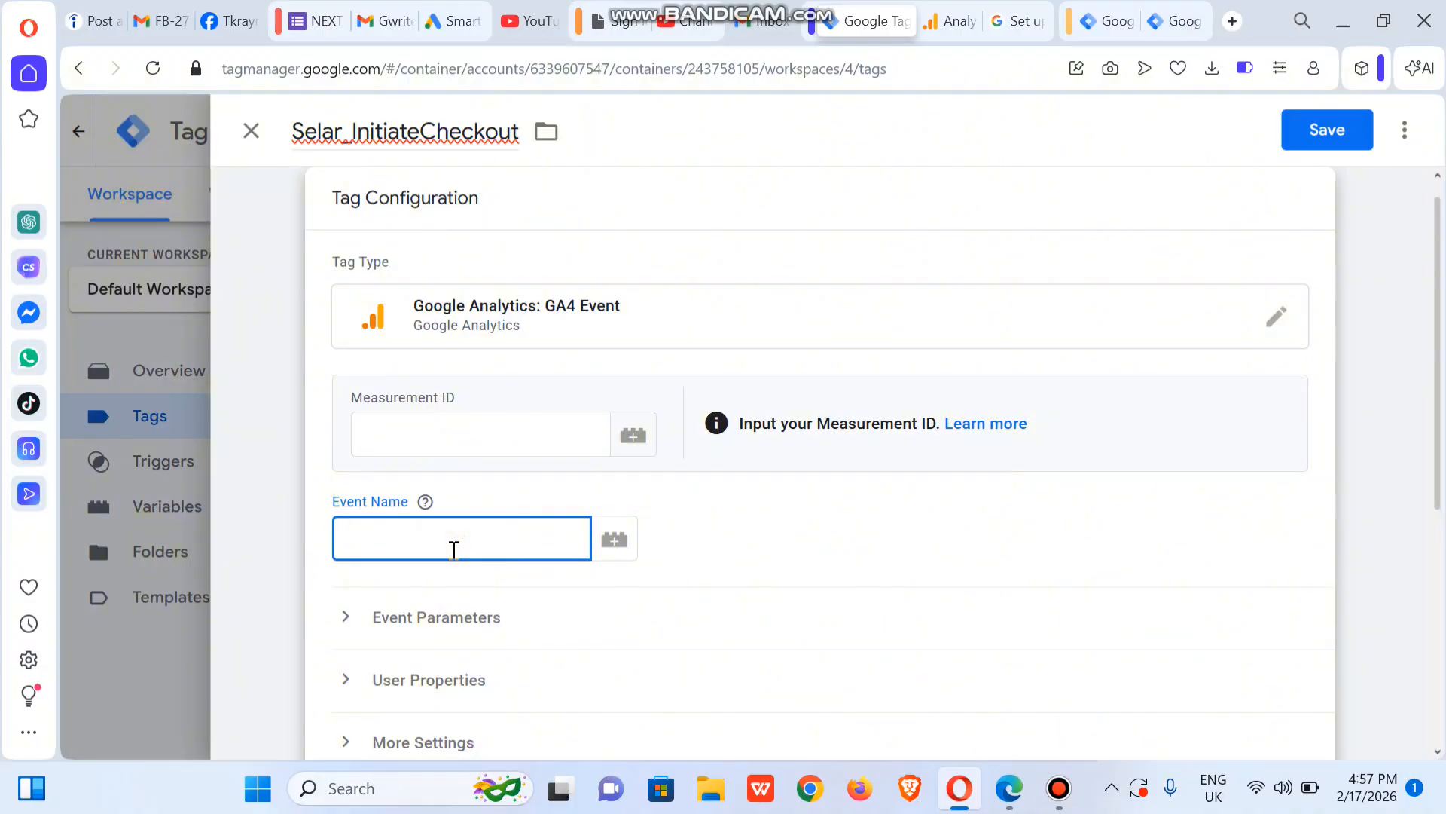
pyautogui.hotkey('ctrl', 'v')
# Step: Copy the measurement ID G-1EFNT46SX3 from the Analytics web stream details and enter it as the Selar_InitiateCheckout tag's Measurement ID
pyautogui.click(444, 434)
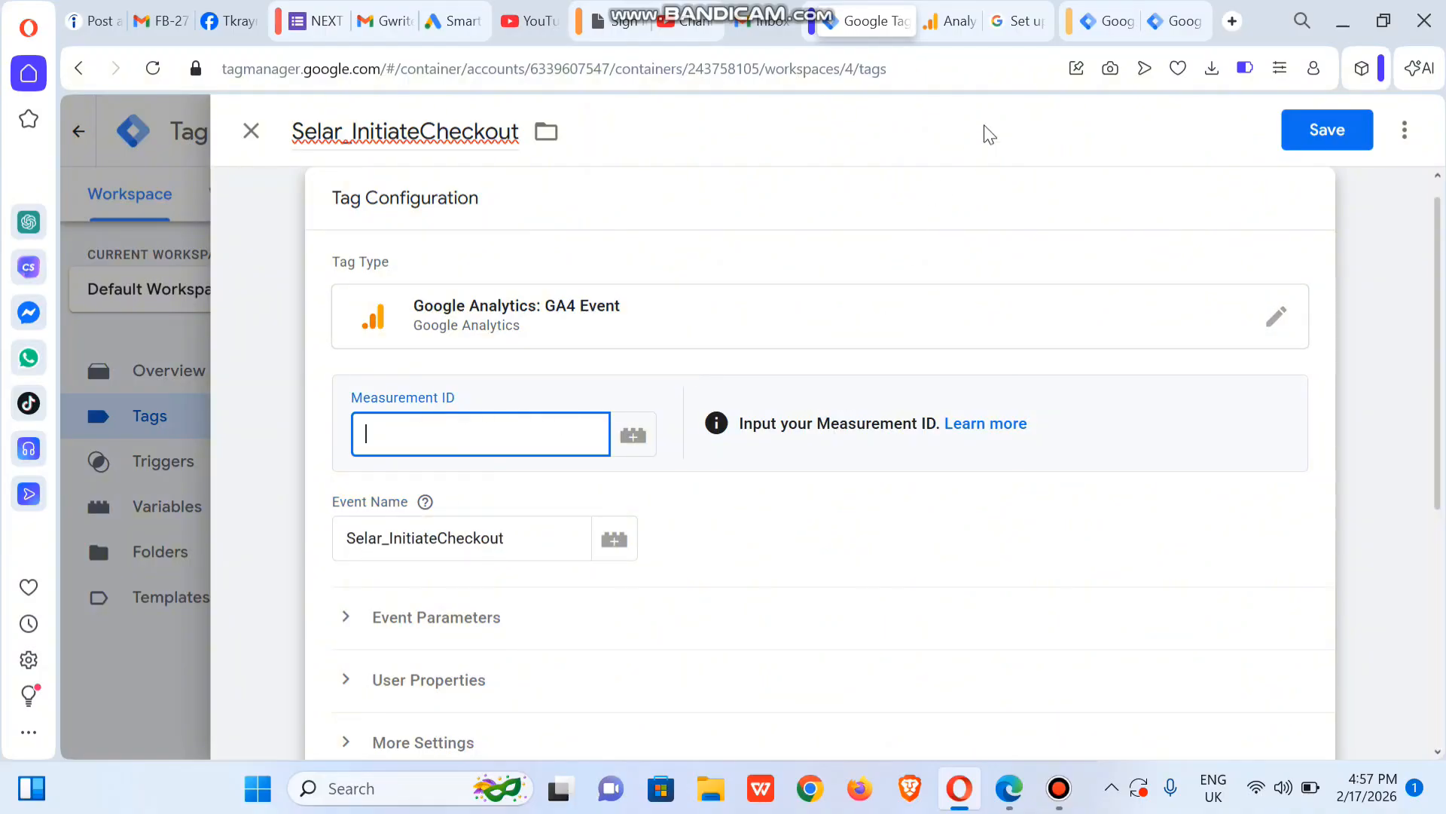
pyautogui.click(951, 24)
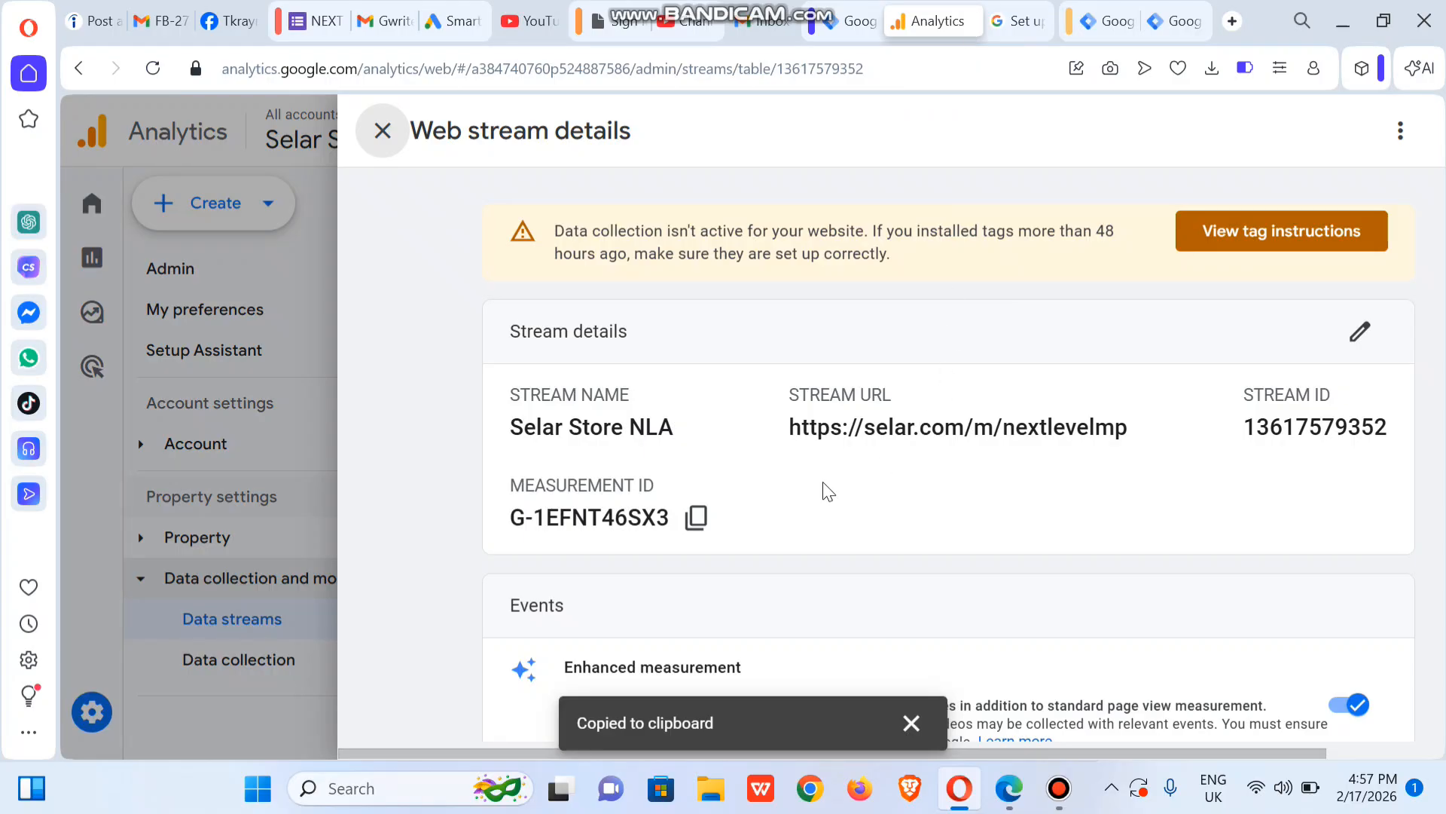
pyautogui.click(695, 530)
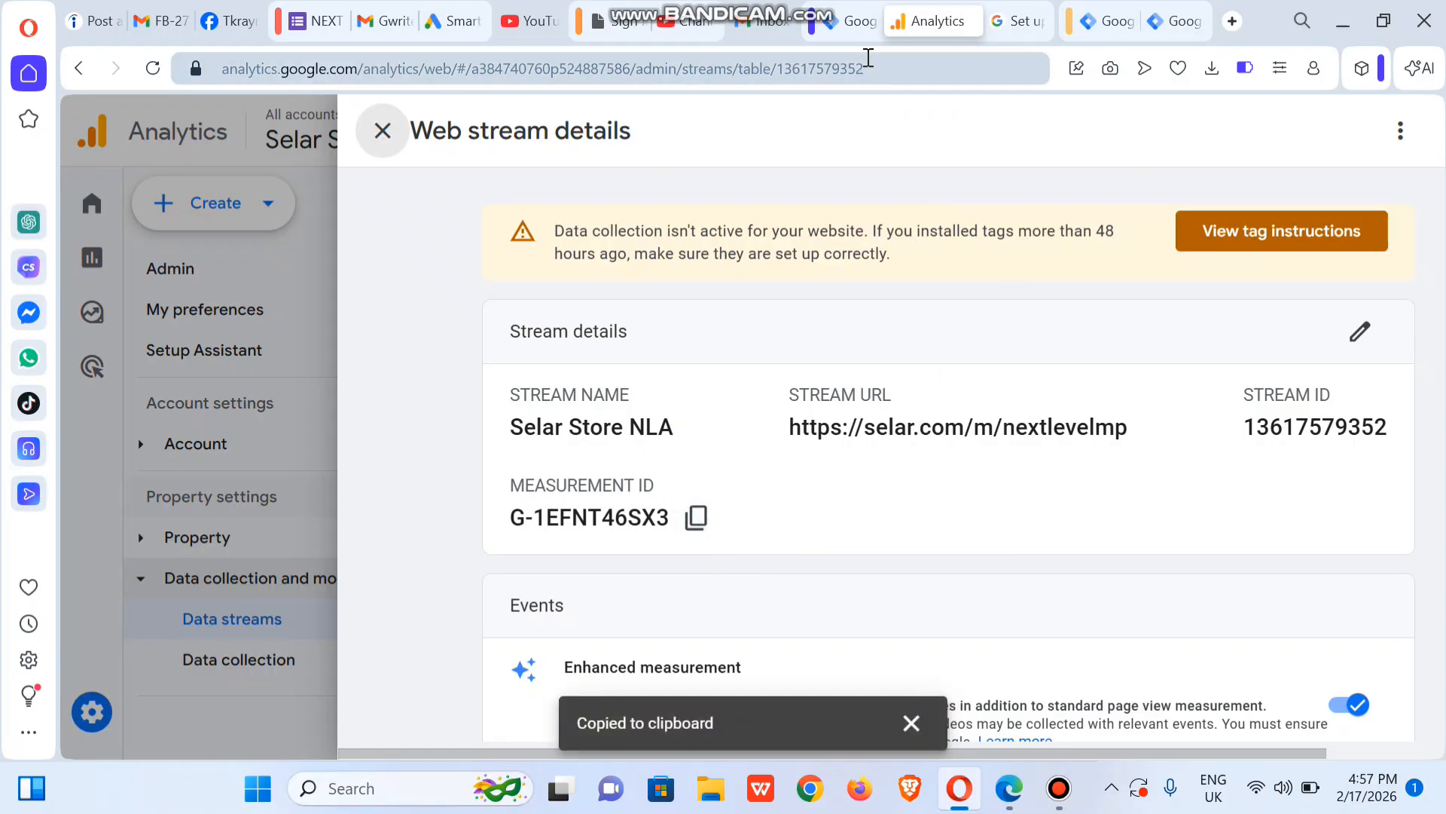
pyautogui.click(847, 23)
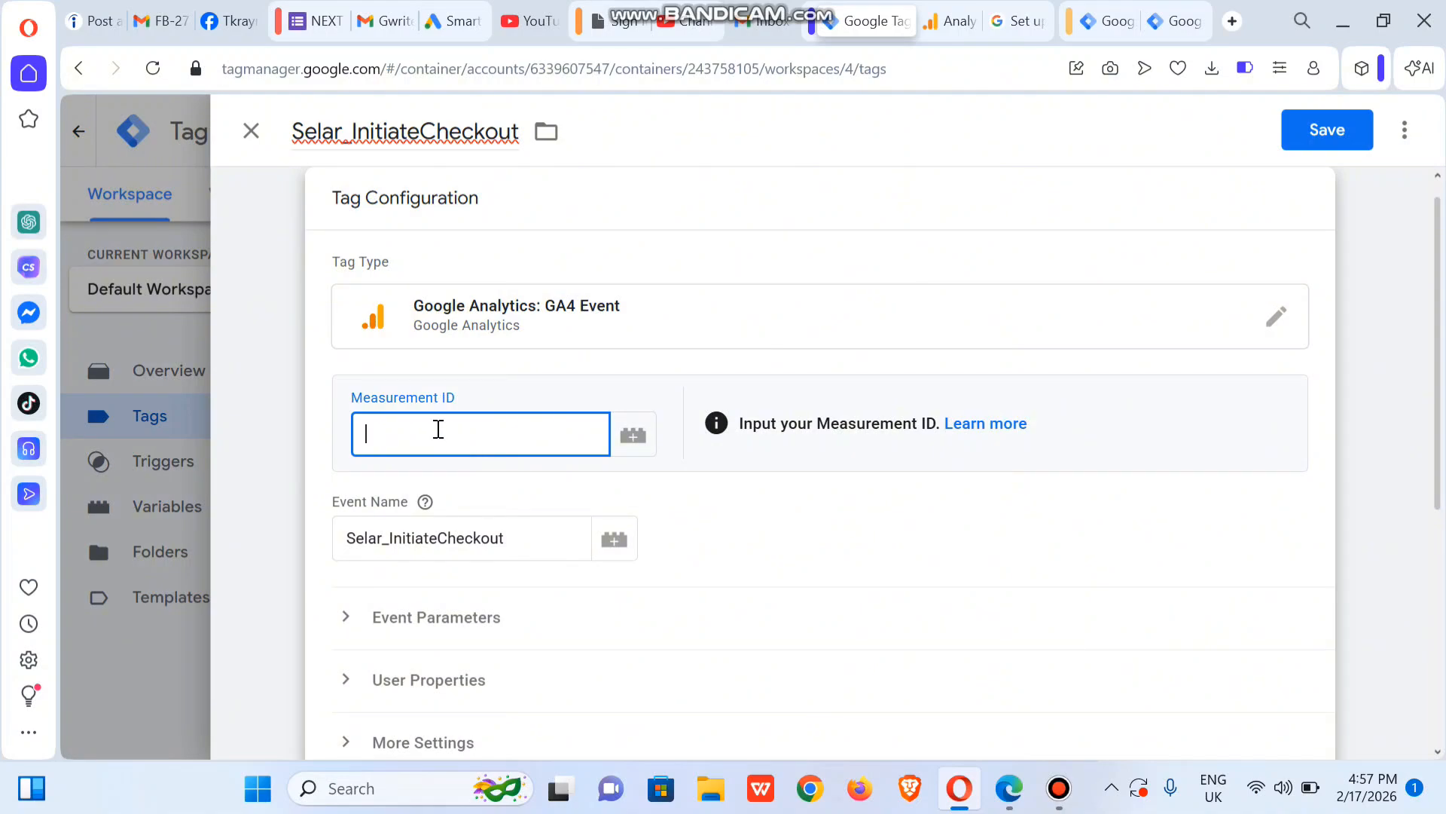
pyautogui.hotkey('ctrl', 'v')
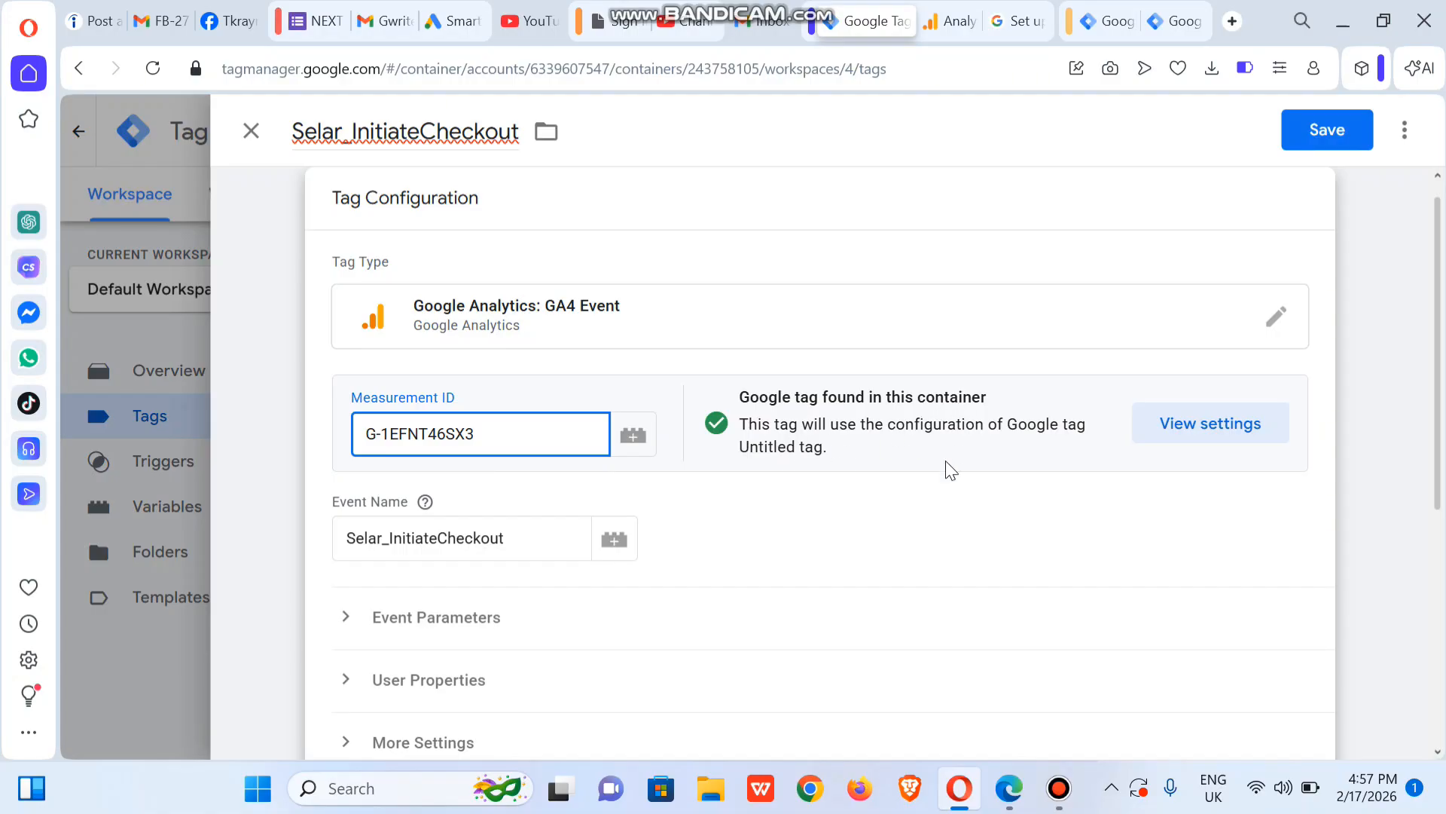
# Step: Create a new trigger for the Selar_InitiateCheckout tag and name it Selar_InitiateCheckout
pyautogui.scroll(-2, 1441, 437)
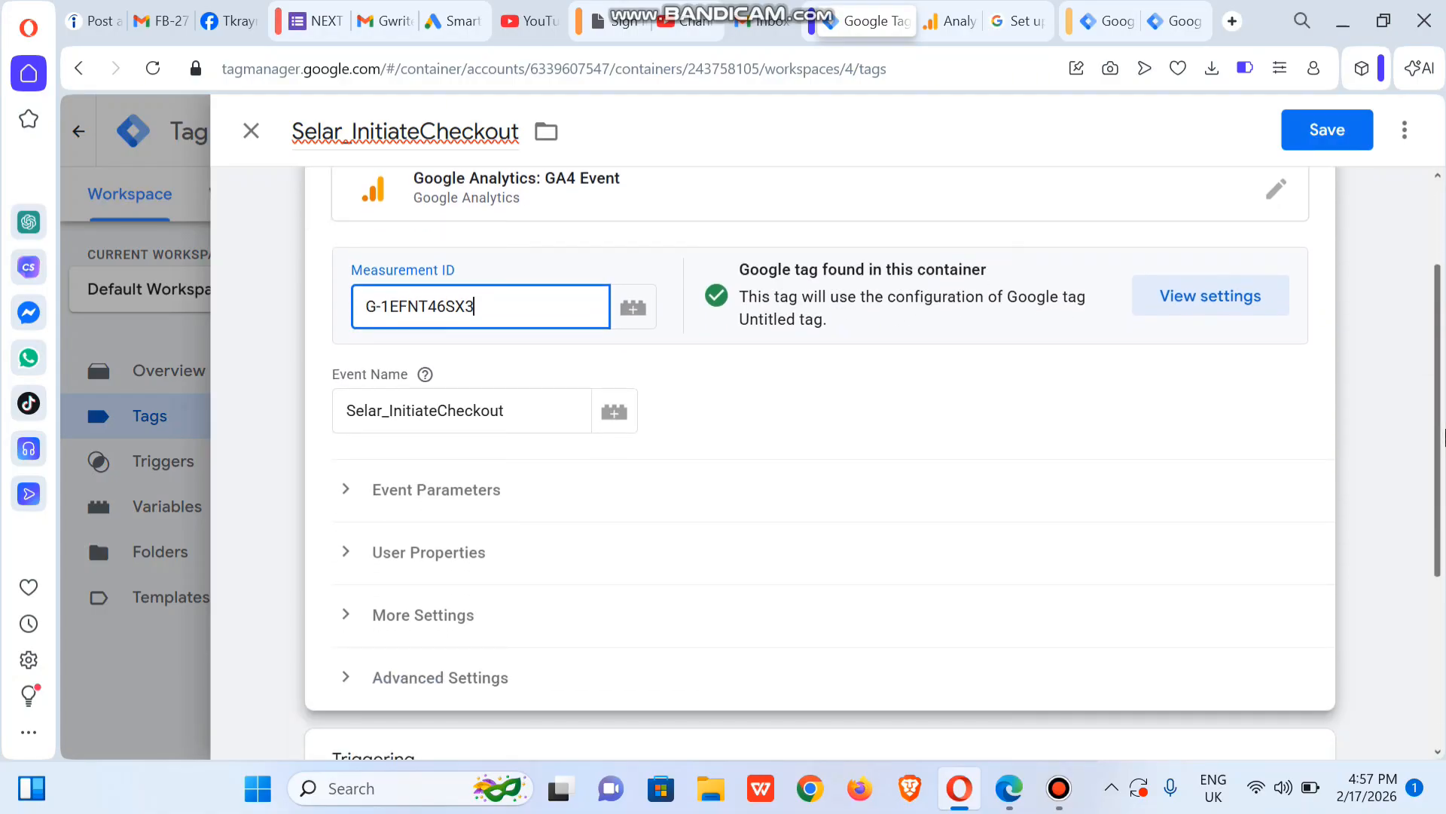
pyautogui.scroll(-4, 1441, 437)
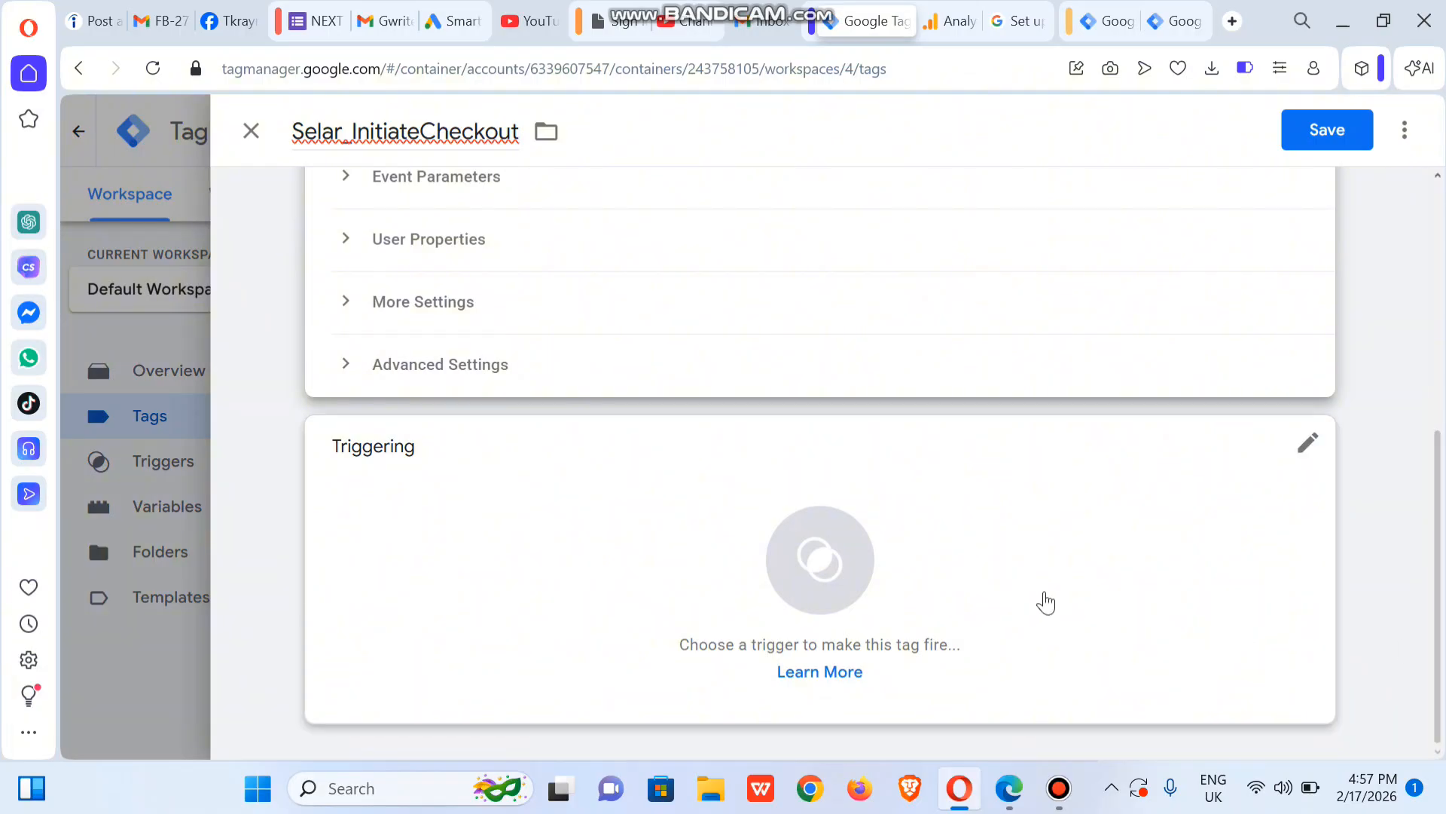
pyautogui.click(969, 564)
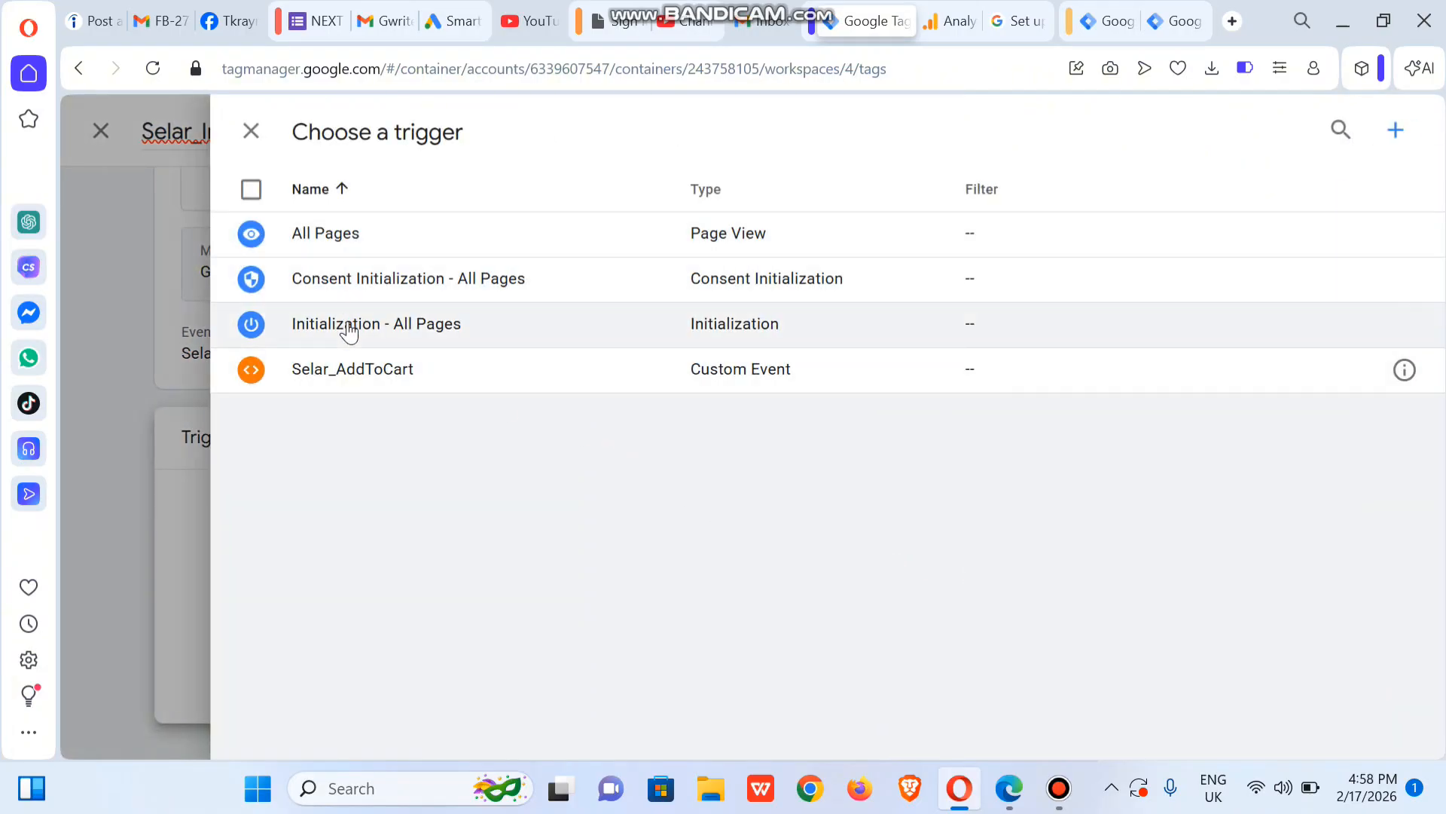
pyautogui.click(1398, 136)
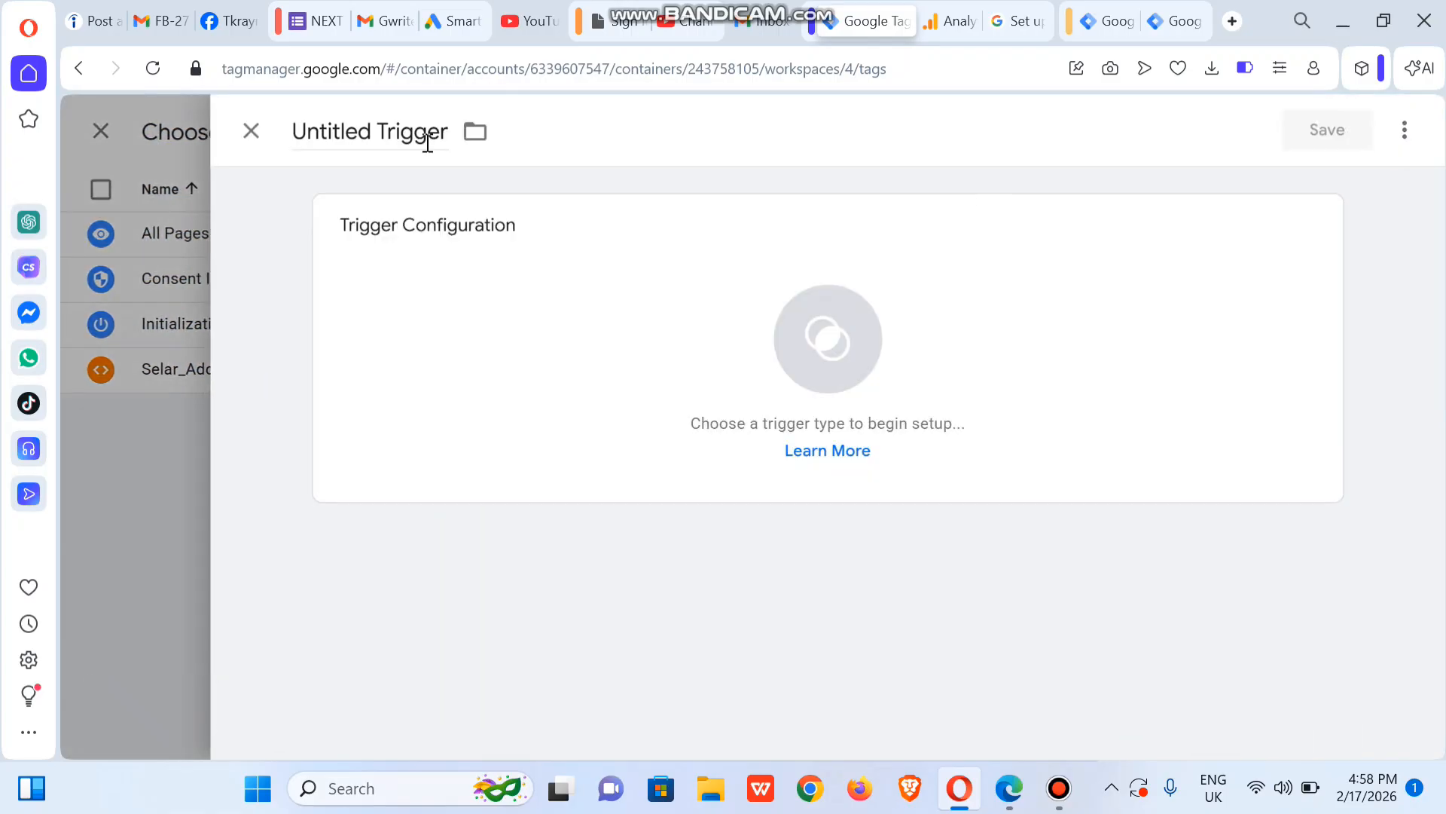
pyautogui.click(253, 134)
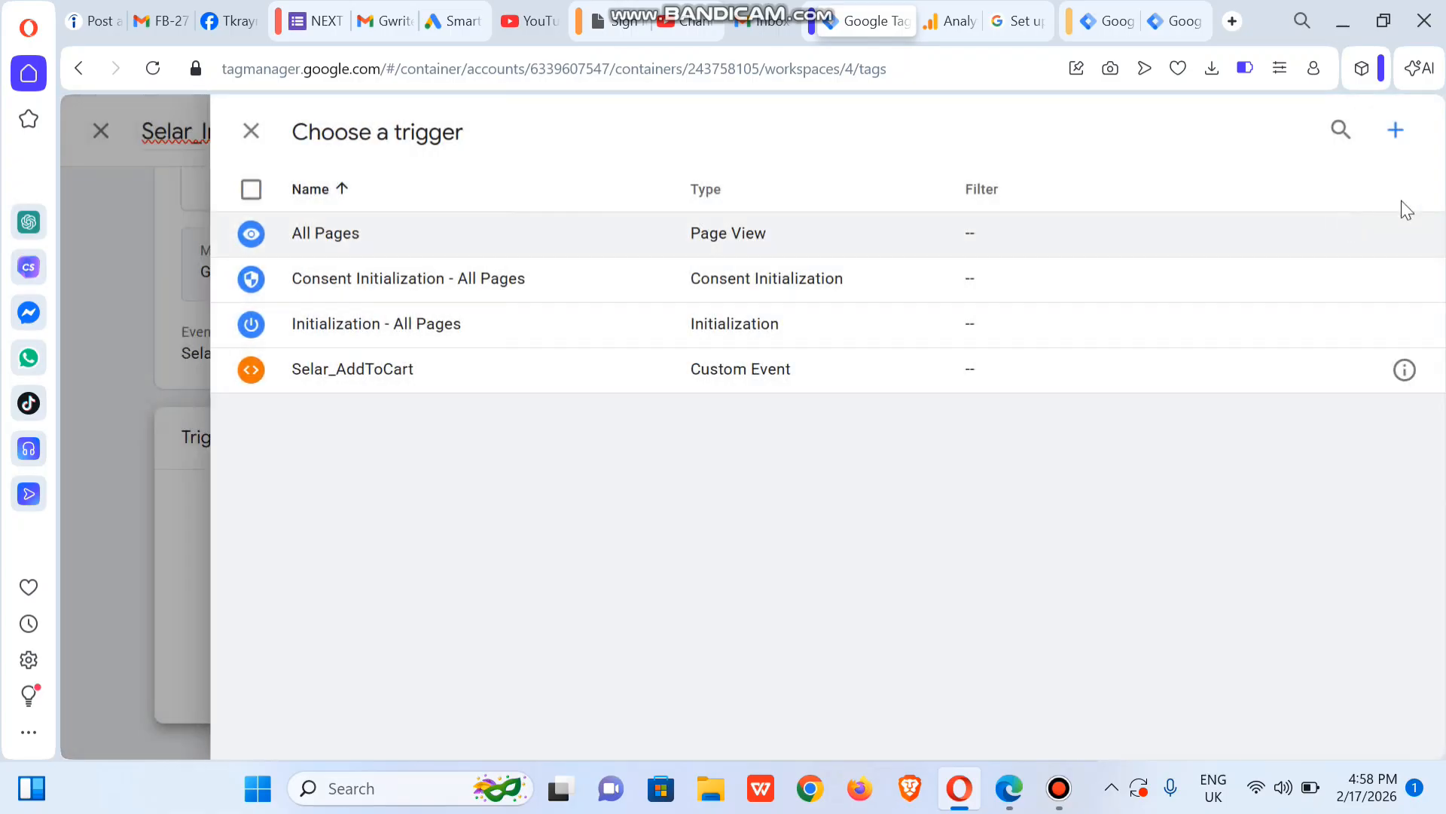
pyautogui.click(1396, 132)
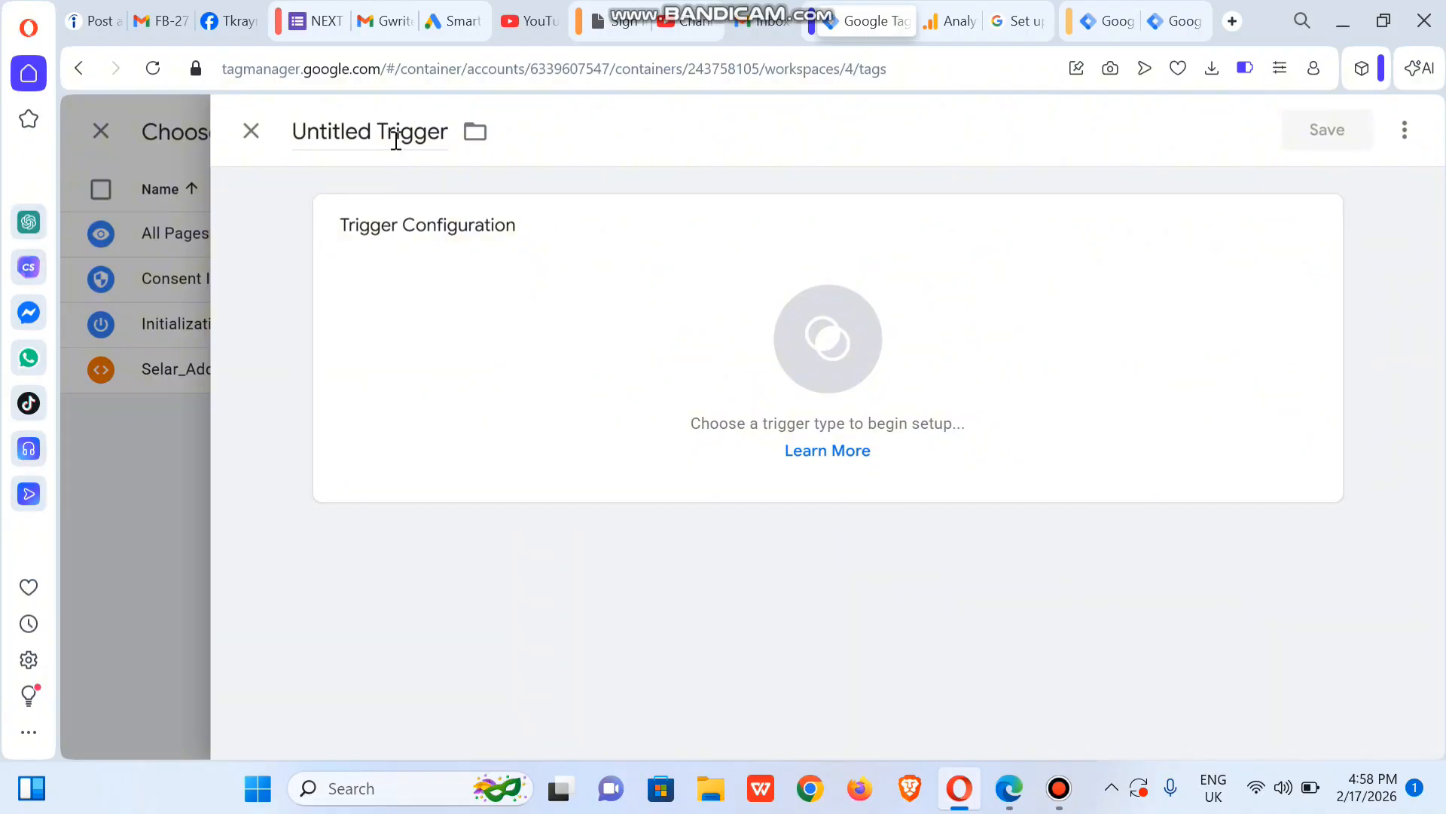
pyautogui.click(396, 140)
pyautogui.hotkey('ctrl', 'a')
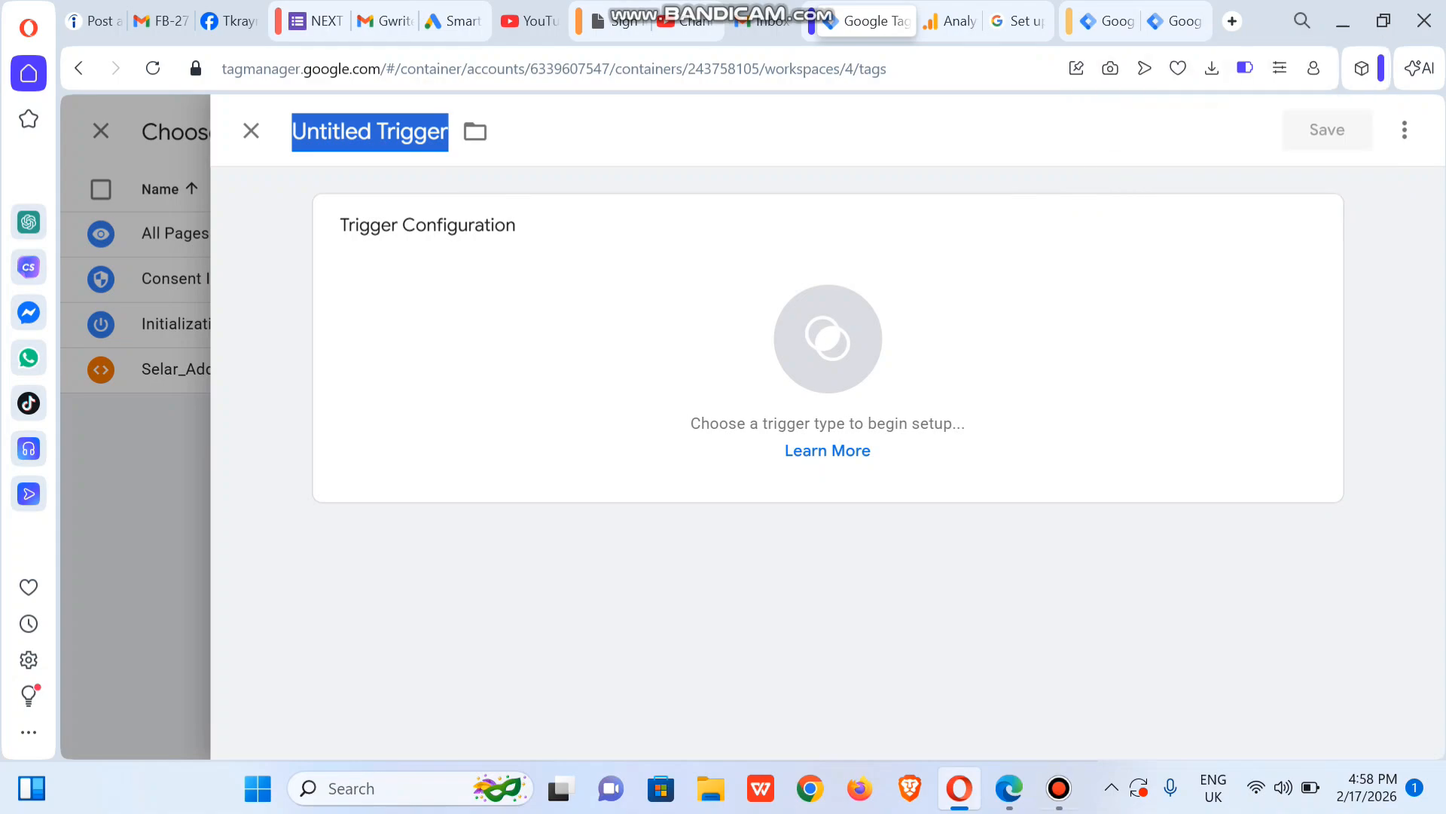
pyautogui.click(1013, 795)
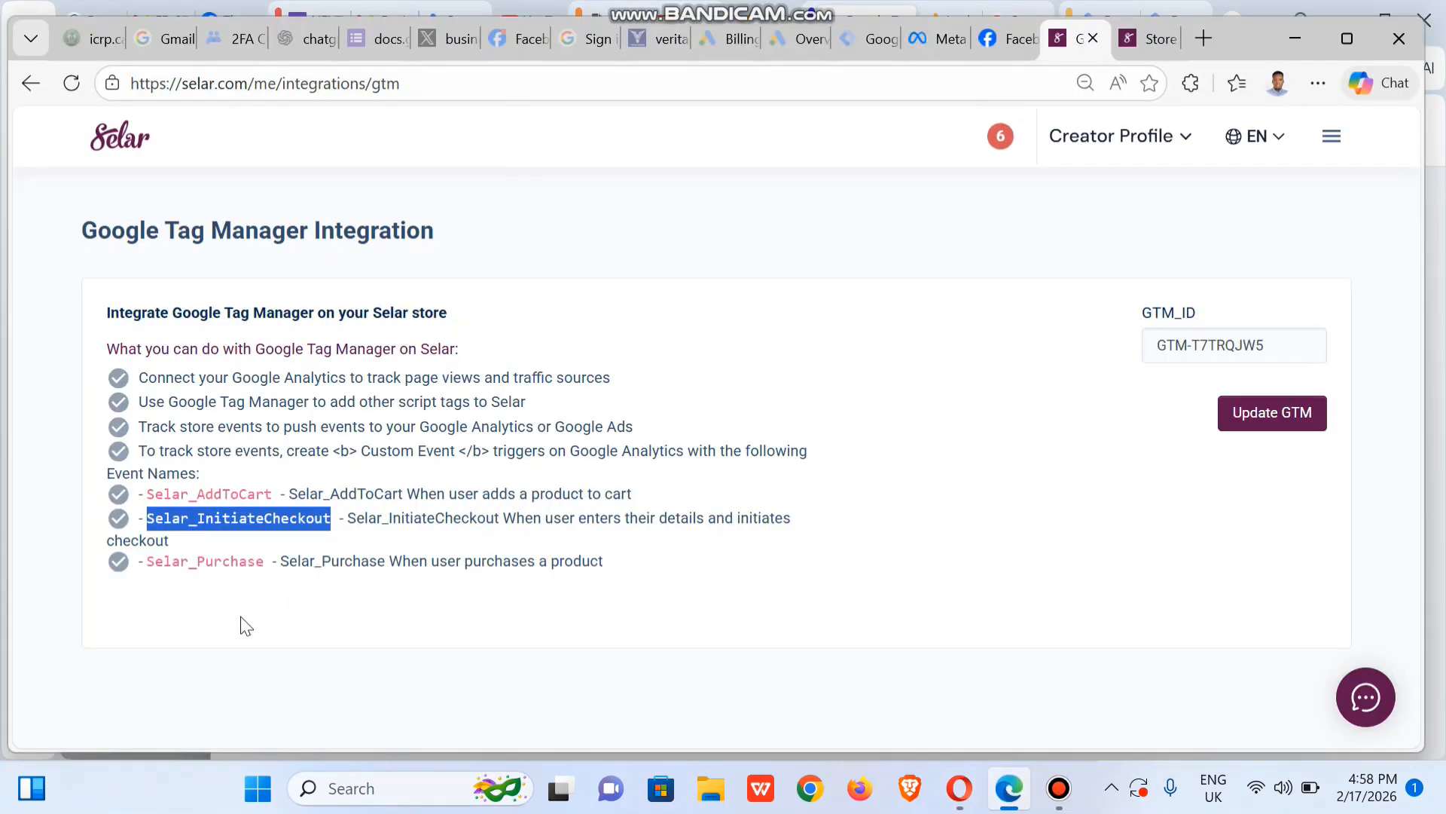
pyautogui.click(1296, 39)
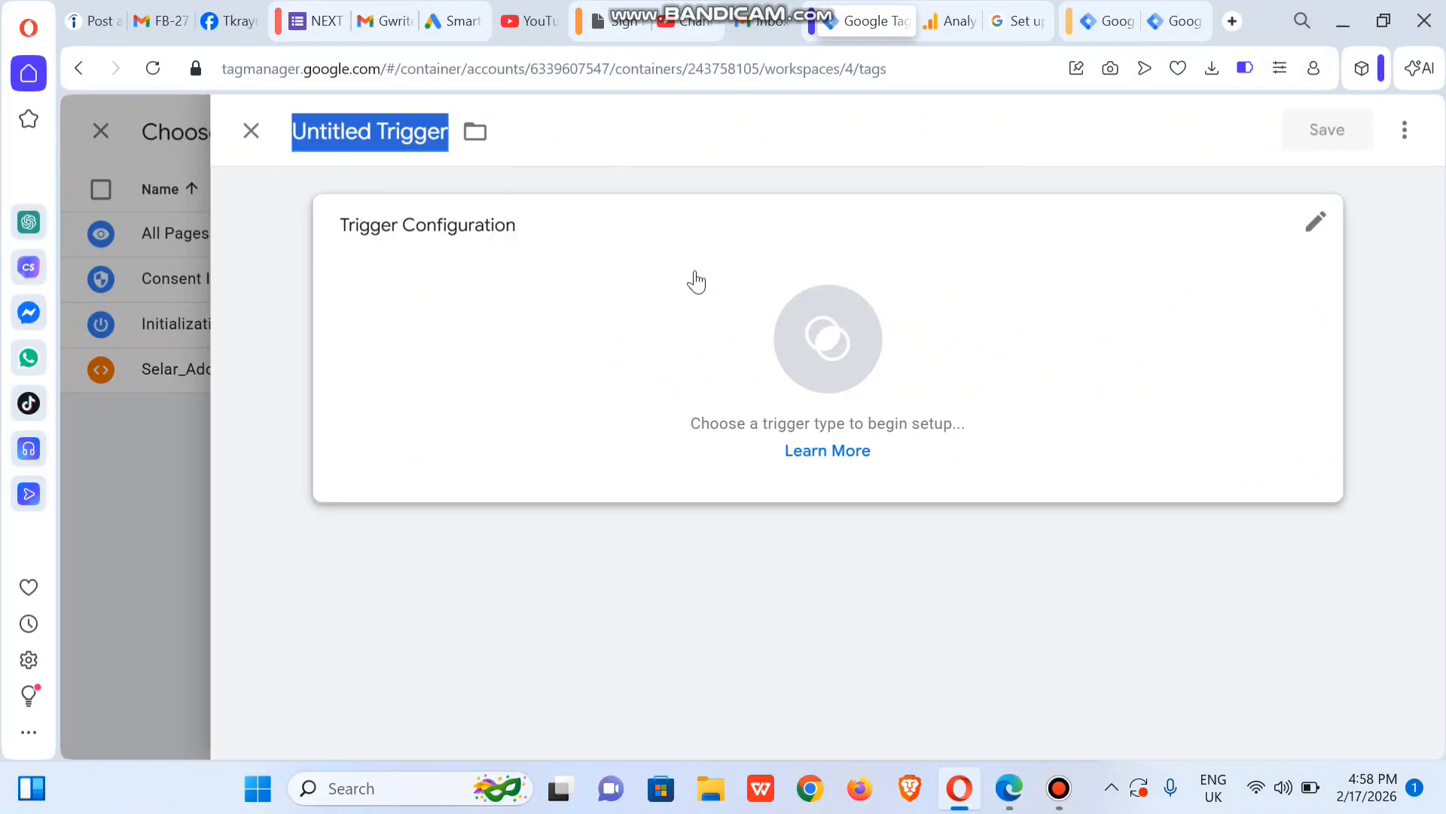
pyautogui.hotkey('ctrl', 'v')
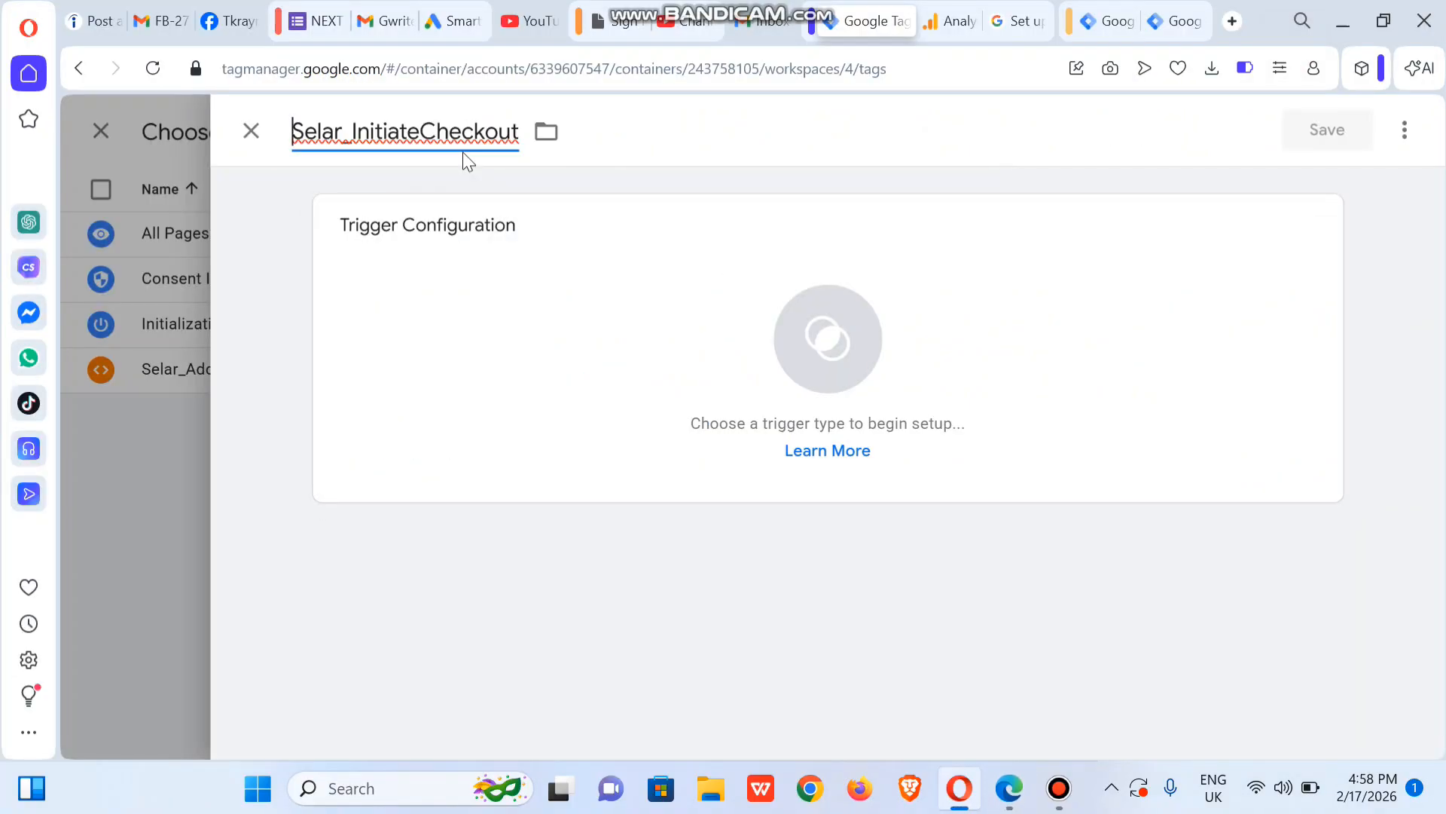
# Step: Set the trigger type to Custom Event and enter Selar_InitiateCheckout as its event name
pyautogui.click(636, 297)
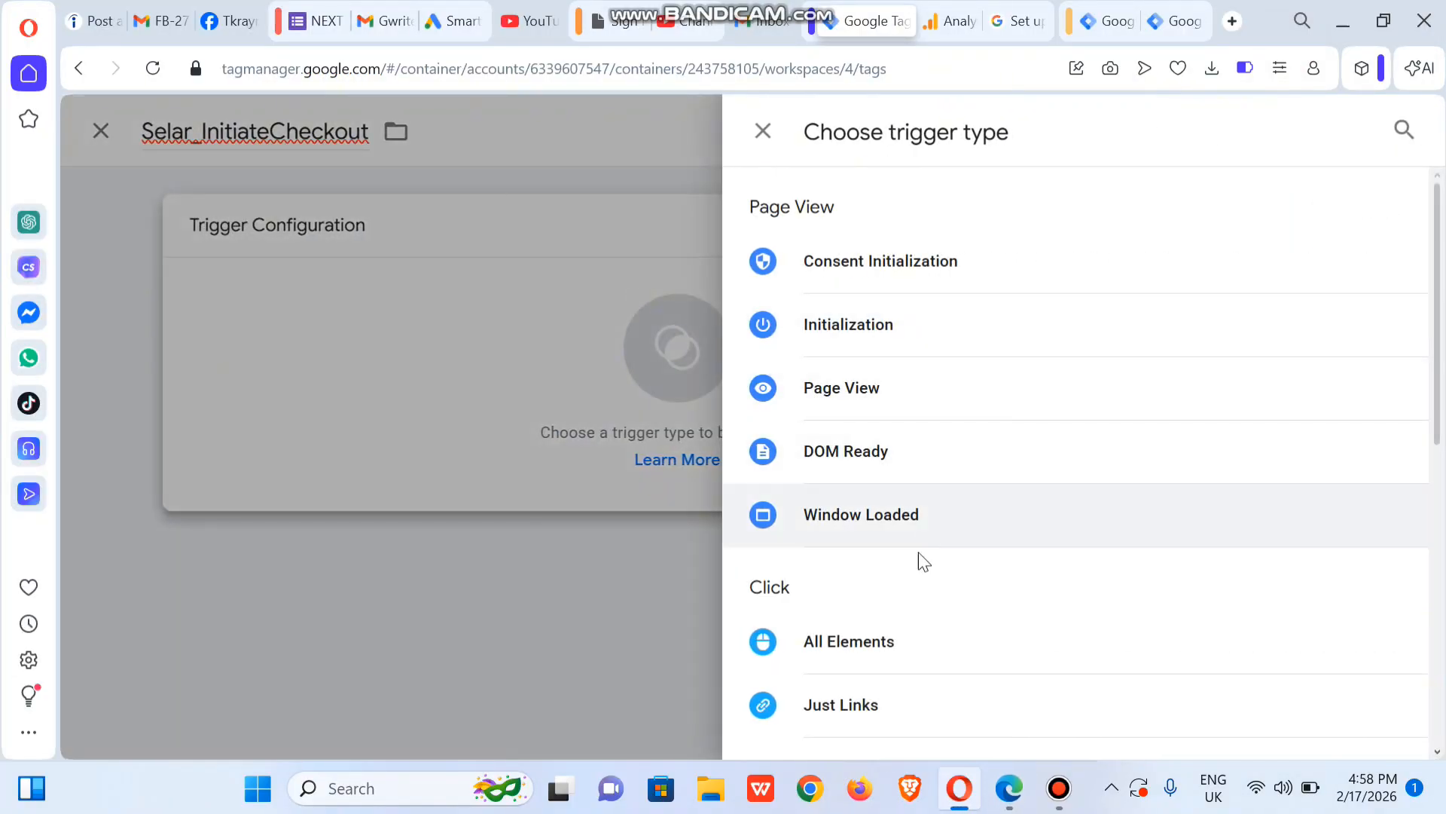
pyautogui.moveTo(1440, 337); pyautogui.dragTo(1442, 626)
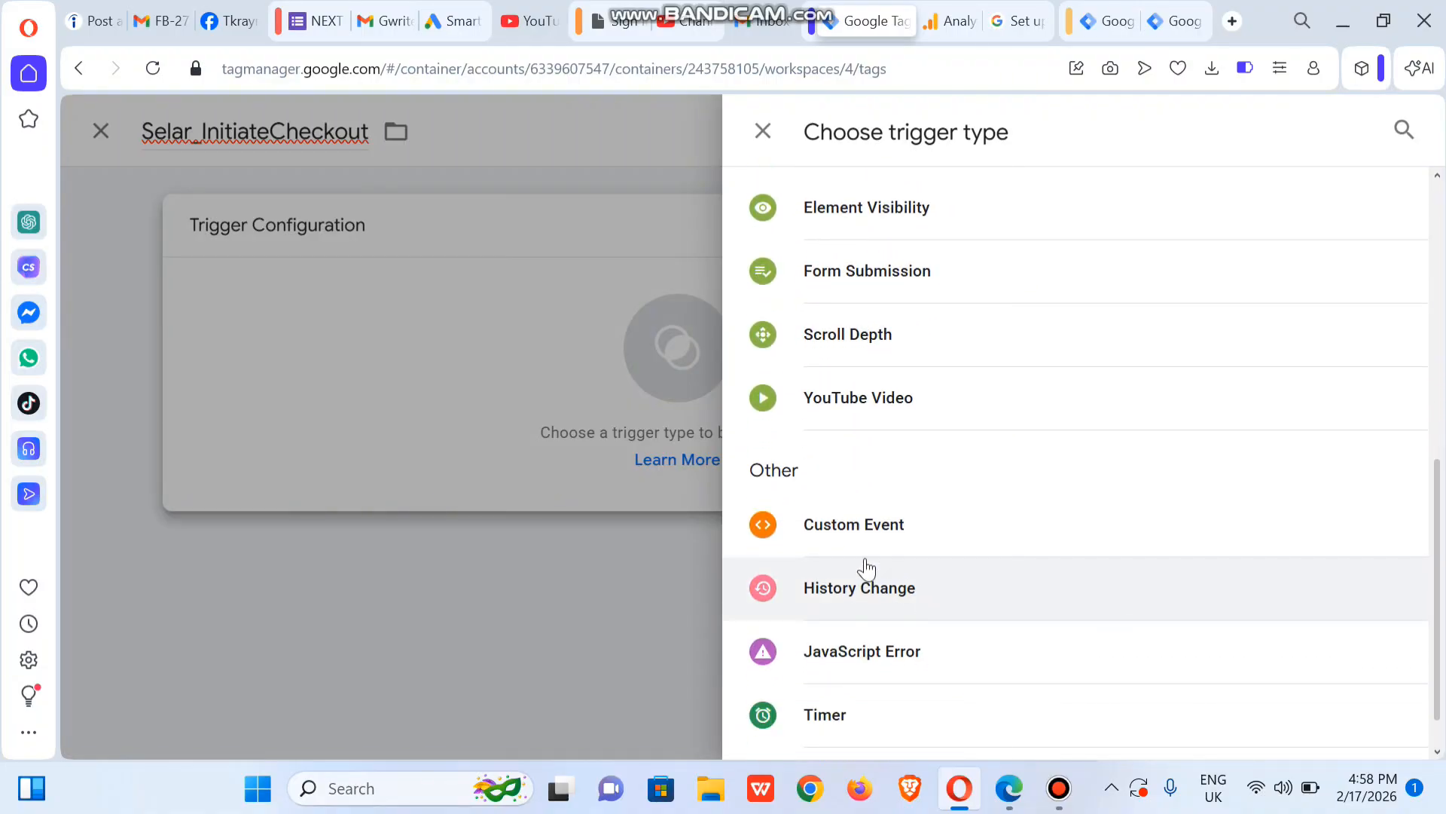
pyautogui.click(846, 549)
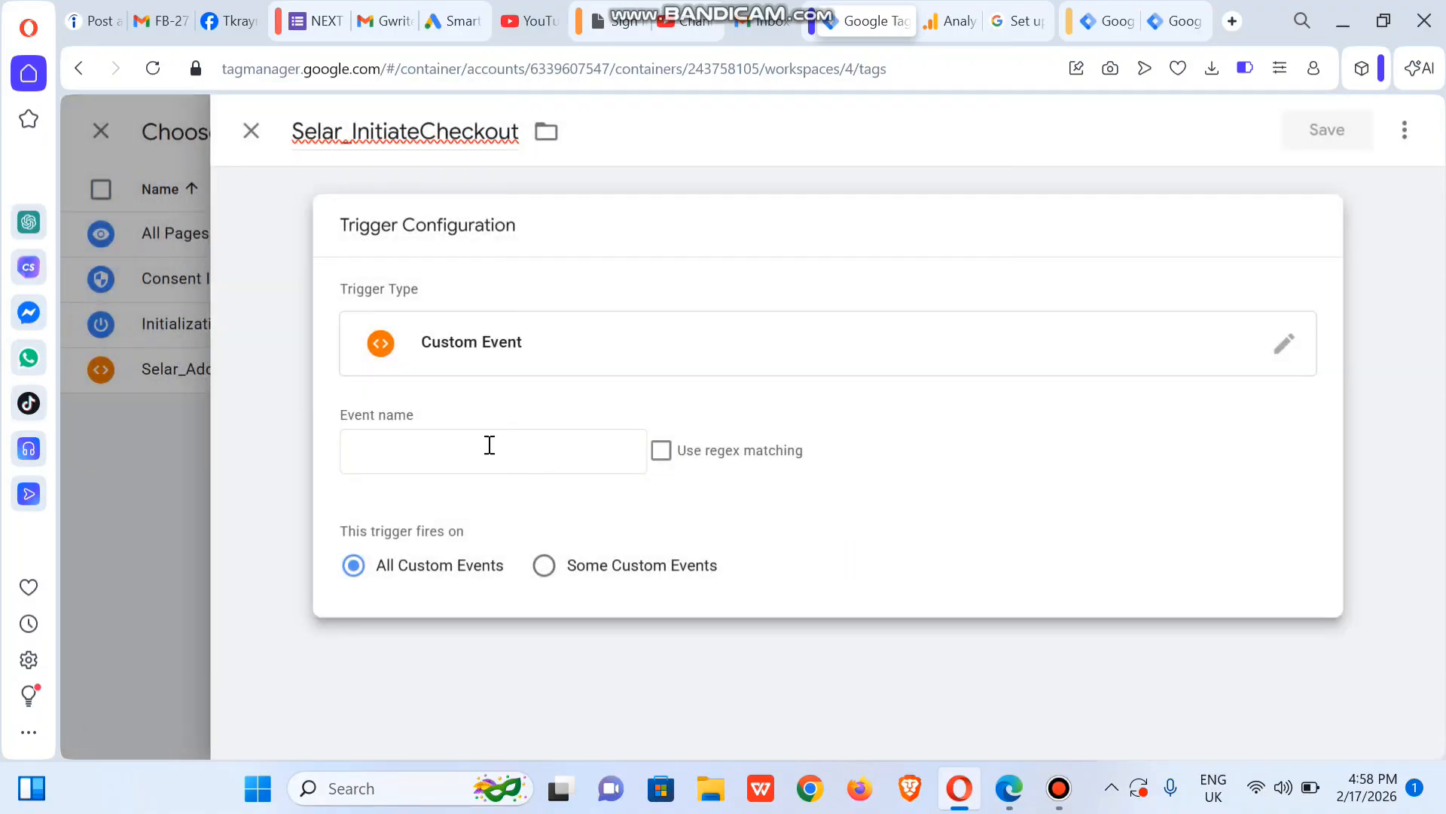
pyautogui.click(490, 445)
pyautogui.hotkey('ctrl', 'v')
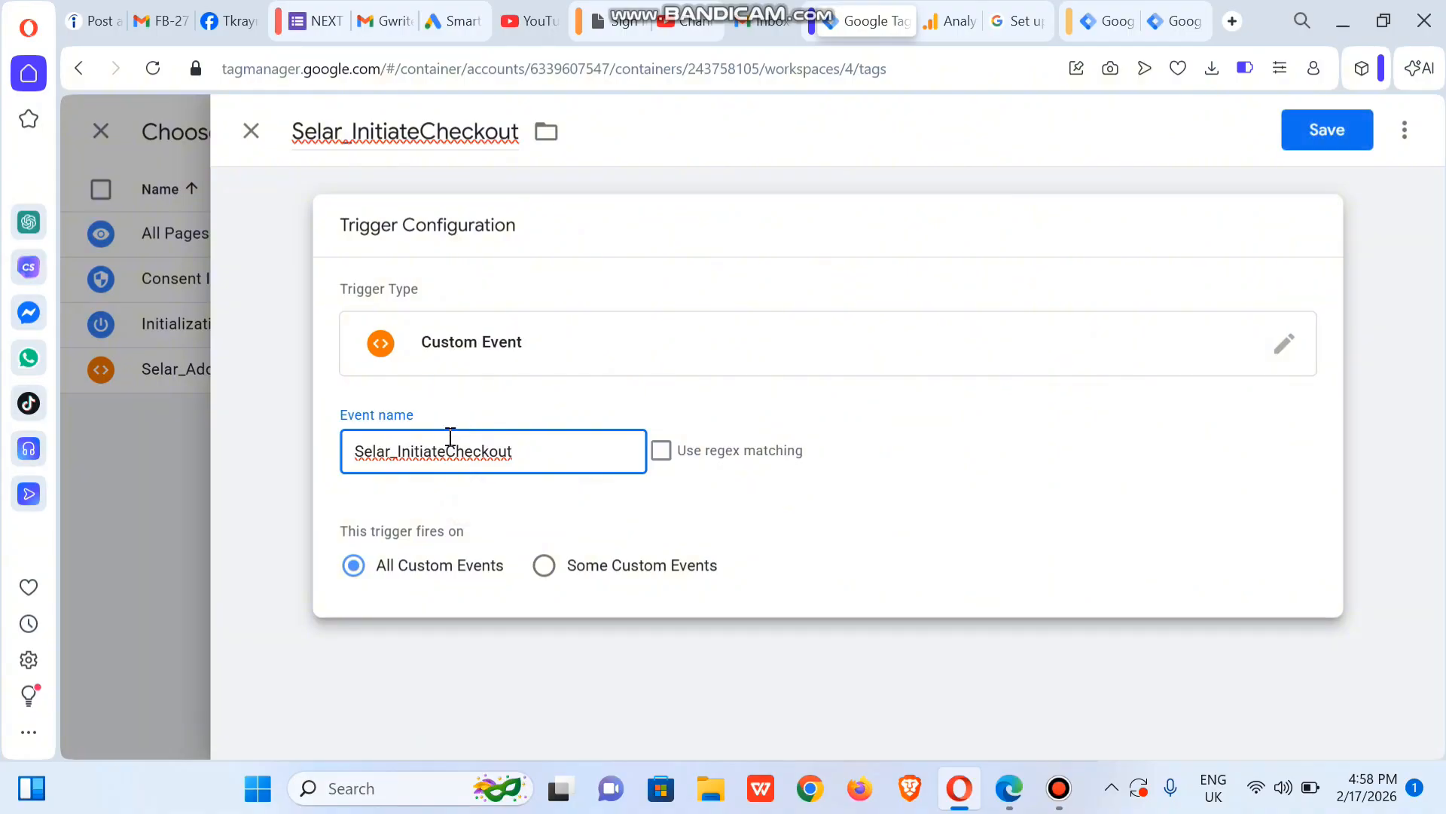
pyautogui.click(897, 565)
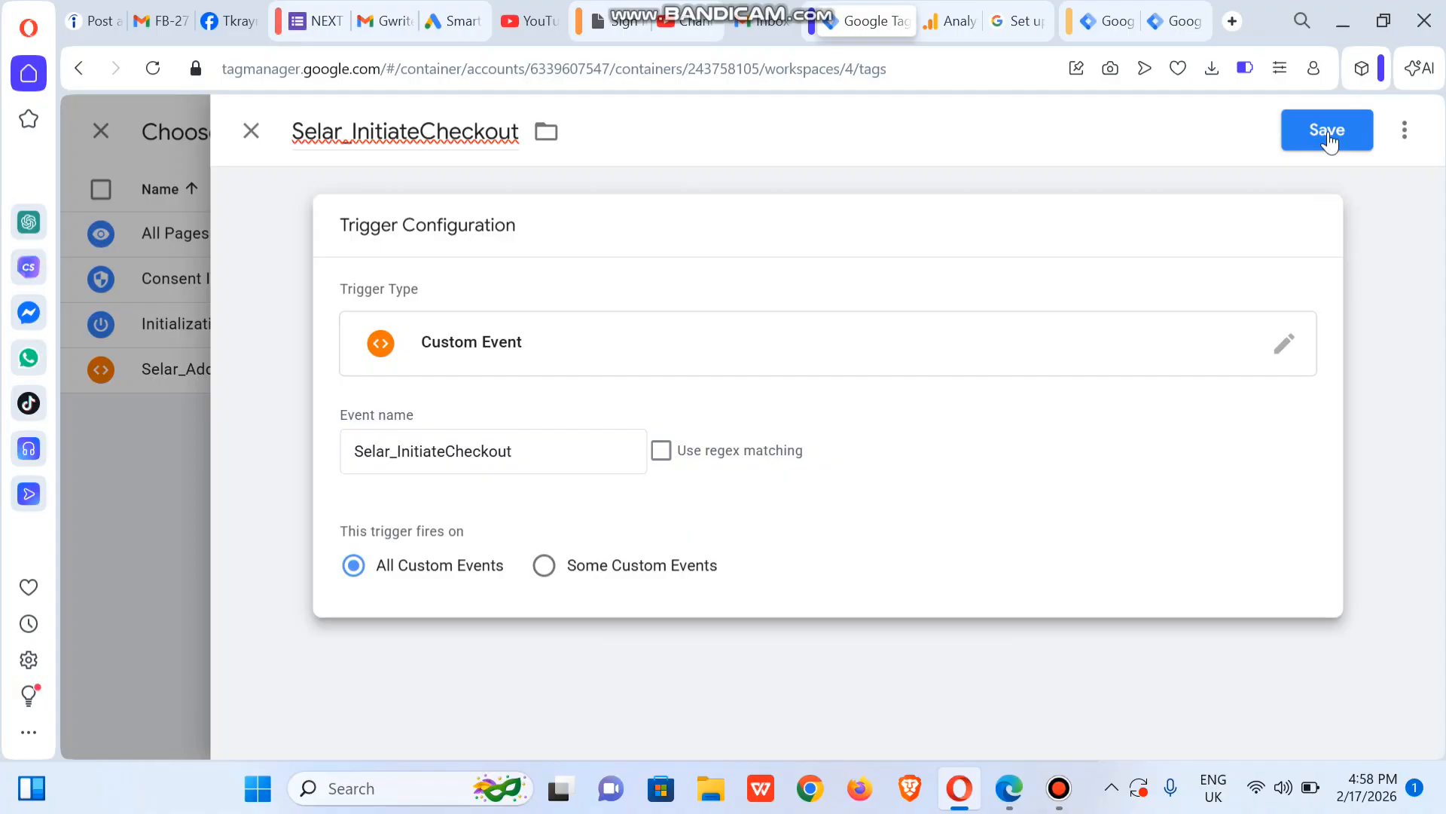
# Step: Set the trigger to fire on All Custom Events, and save both the trigger and the Selar_InitiateCheckout tag
pyautogui.click(544, 565)
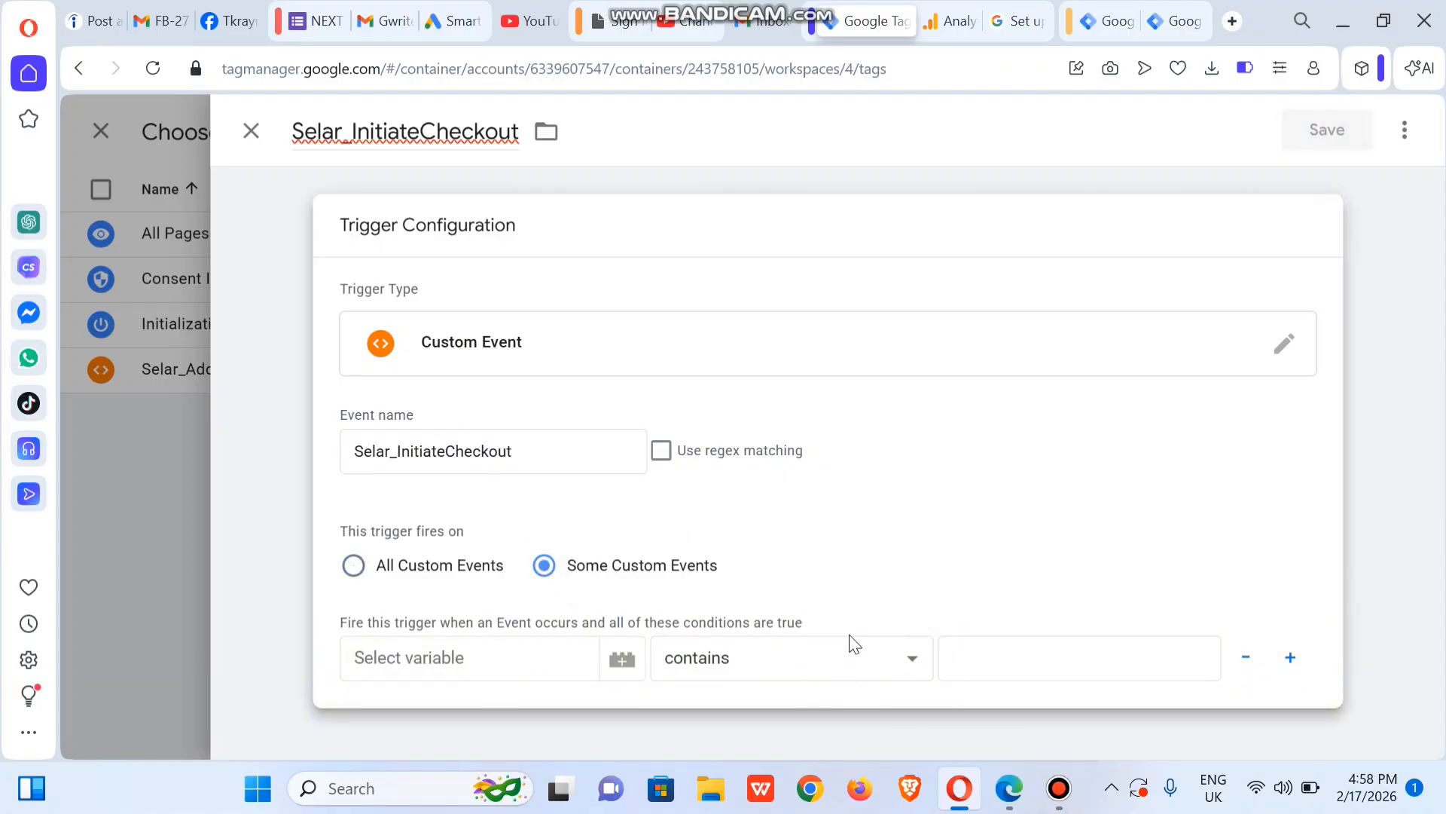
pyautogui.click(351, 571)
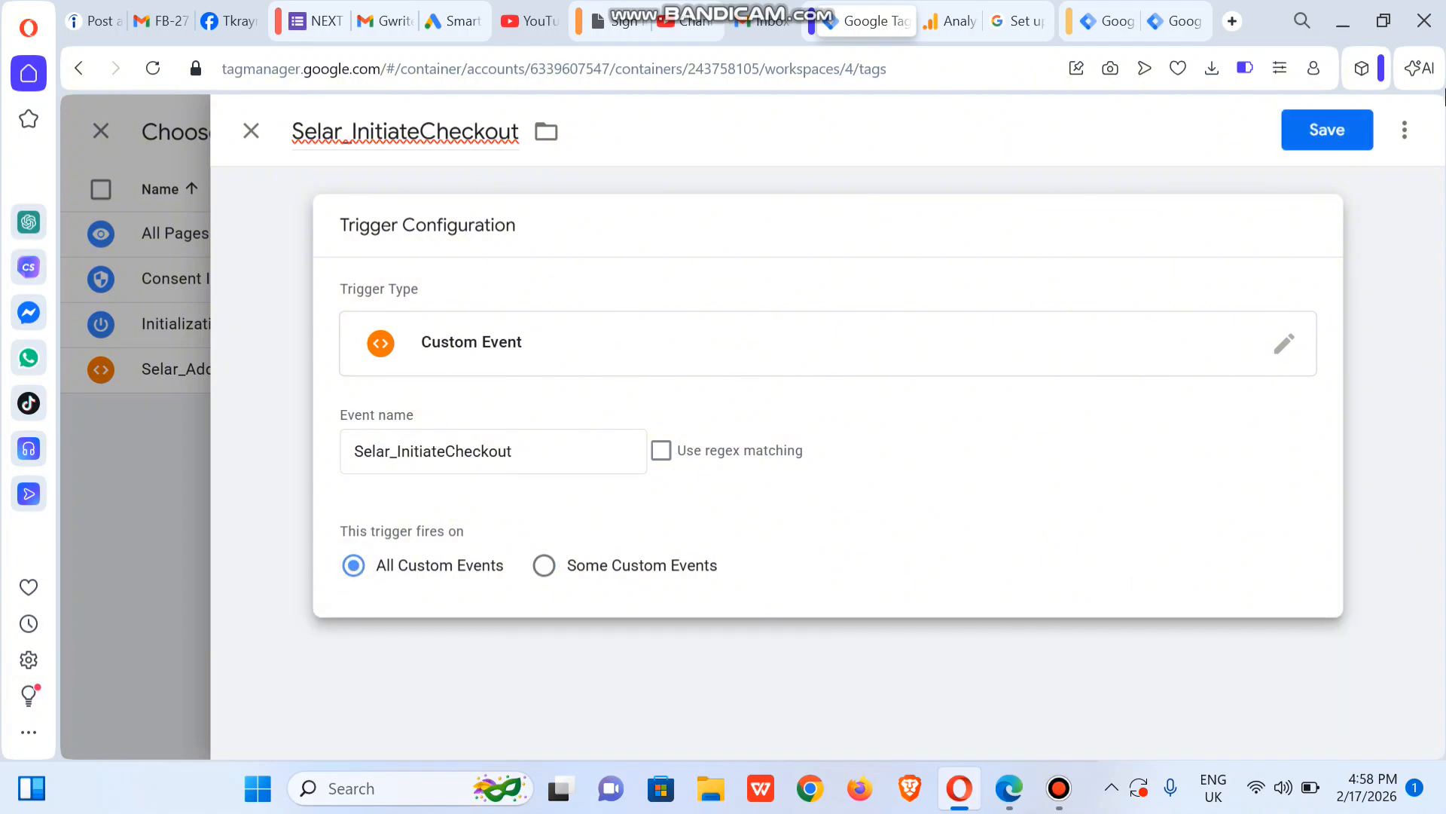
pyautogui.click(1330, 134)
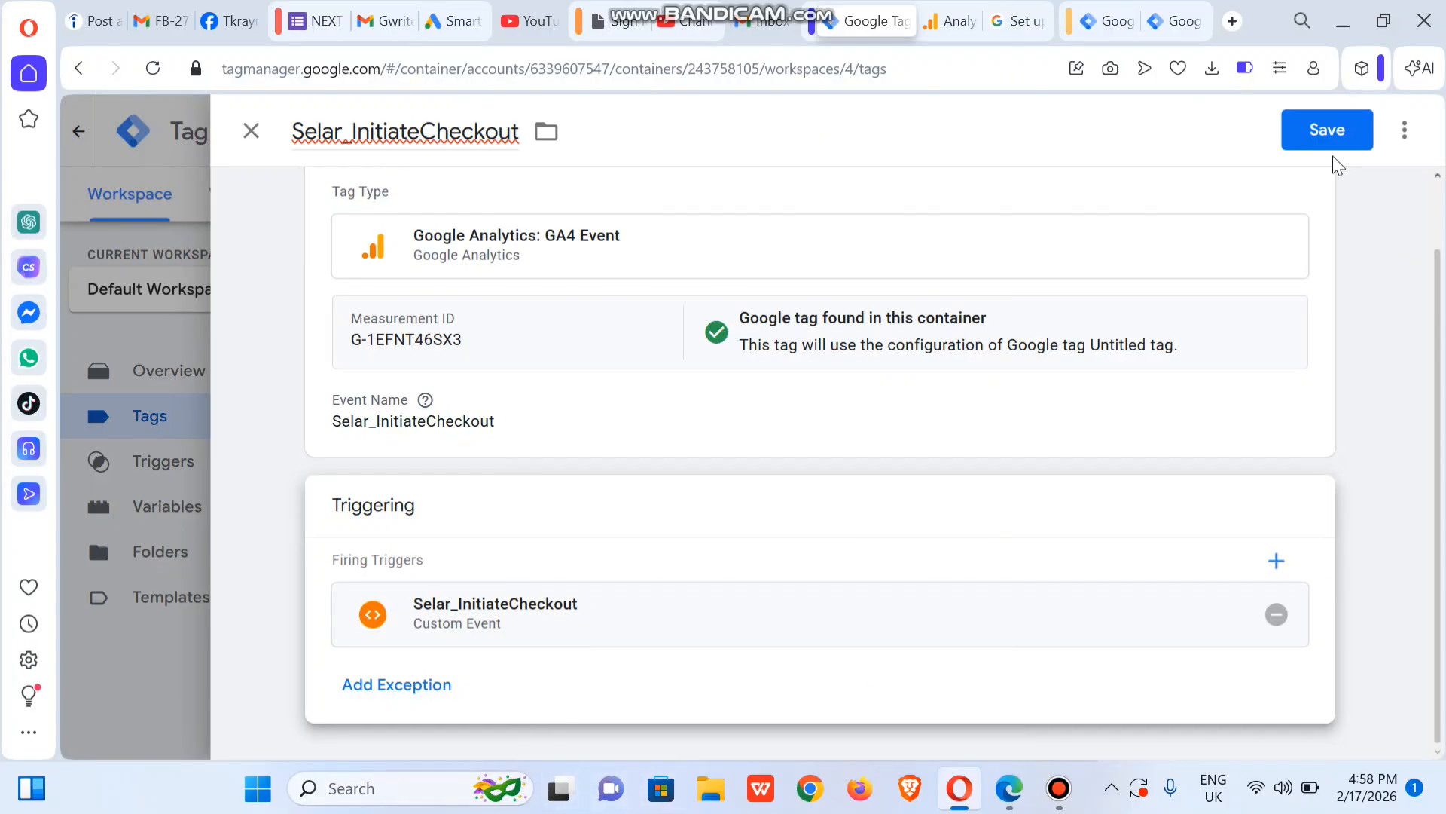
pyautogui.click(1322, 135)
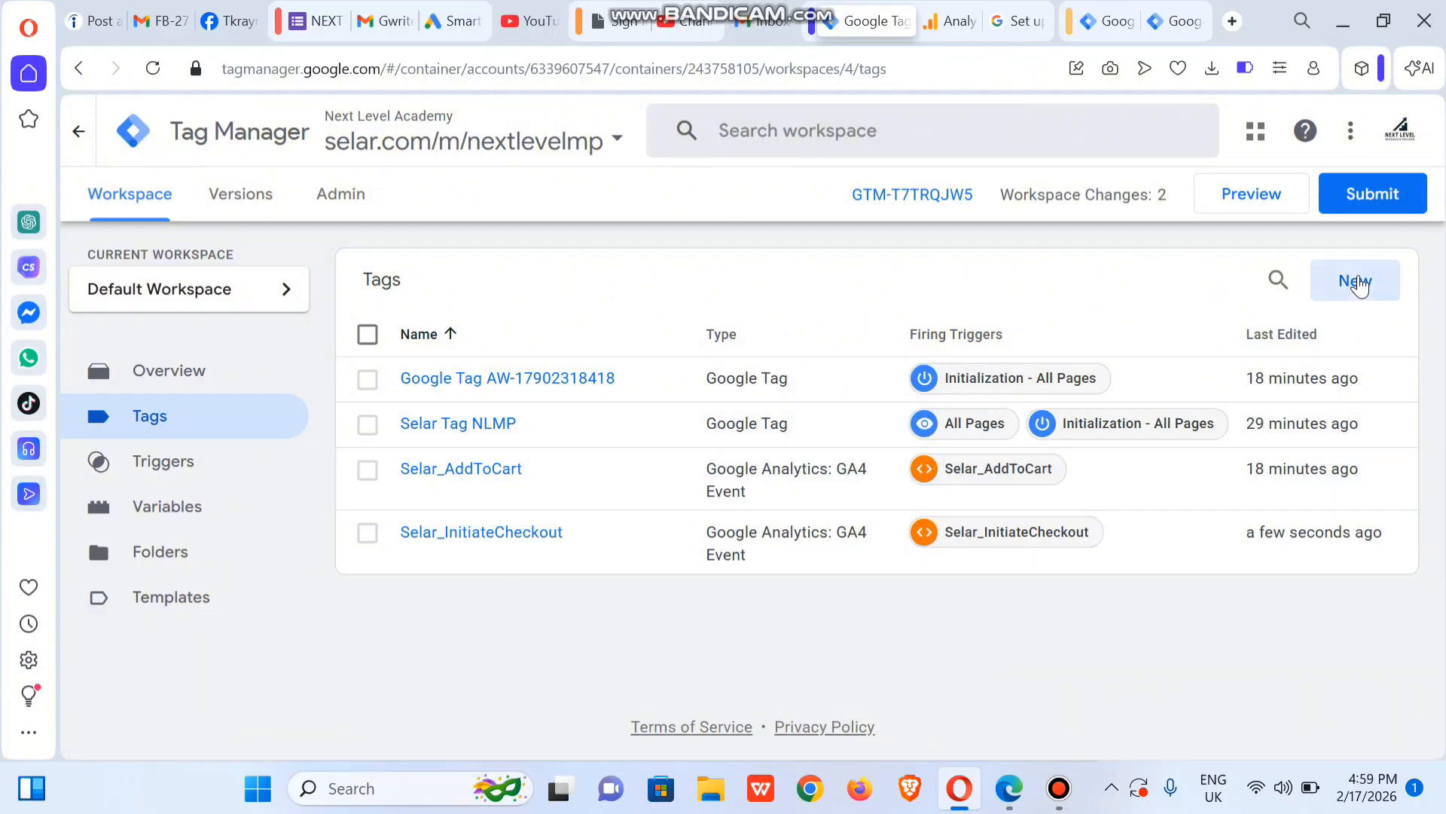
# Step: Create a new tag and name it Selar_Purchase, copying the event name from Selar's Google Tag Manager integration page
pyautogui.click(1356, 281)
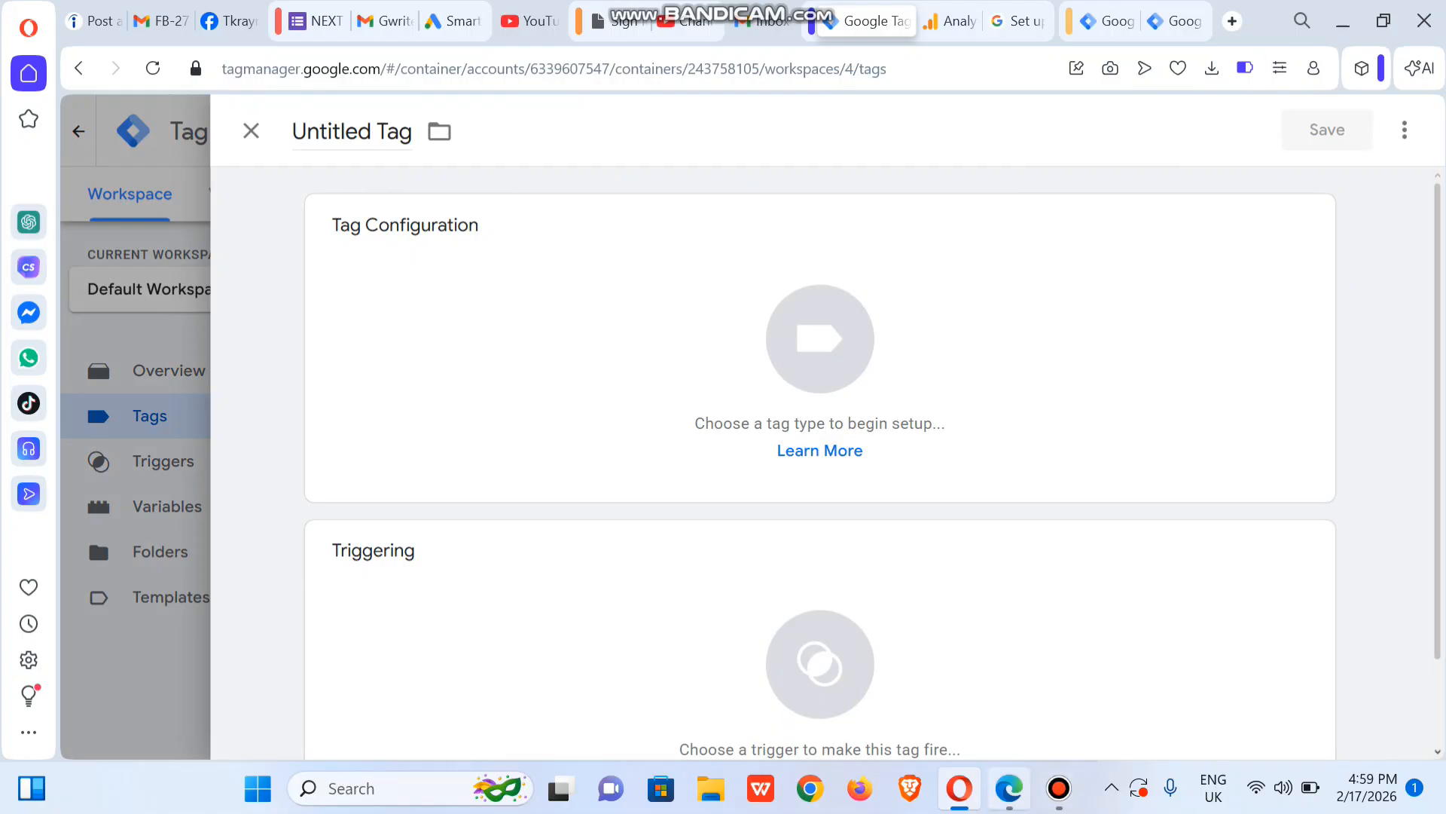
pyautogui.click(1012, 791)
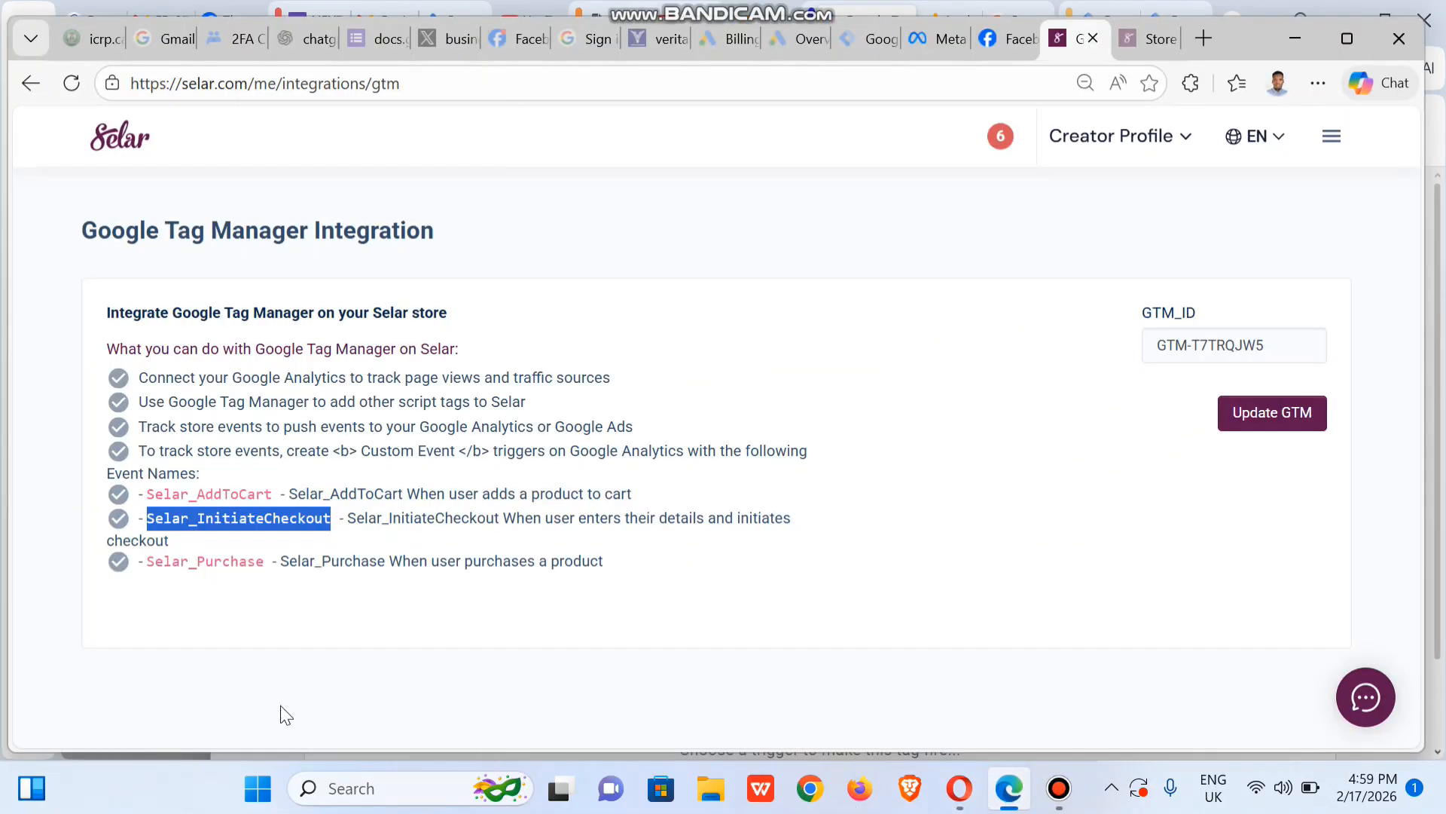
pyautogui.moveTo(149, 562); pyautogui.dragTo(265, 580)
pyautogui.hotkey('ctrl', 'c')
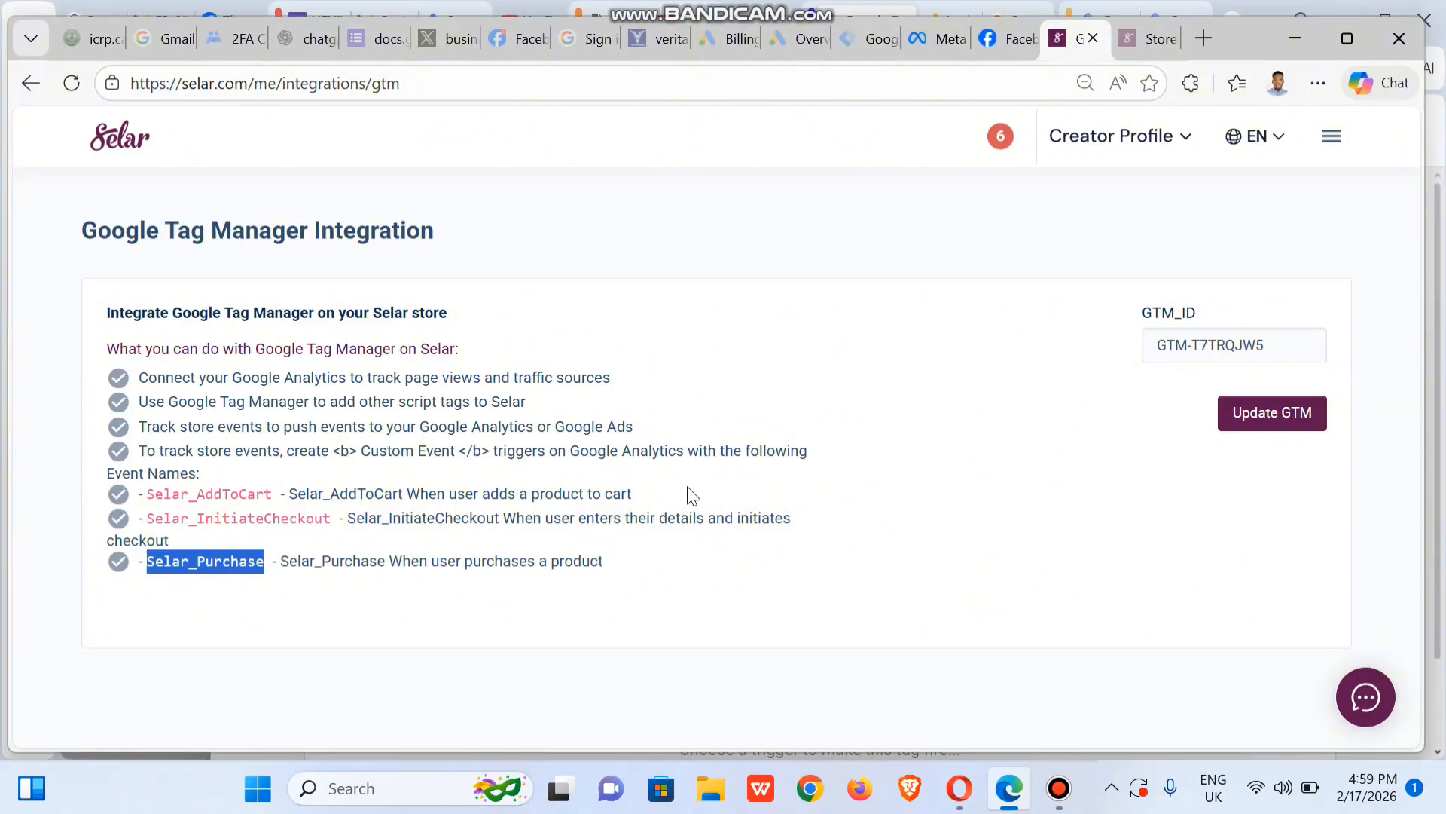
pyautogui.click(1146, 41)
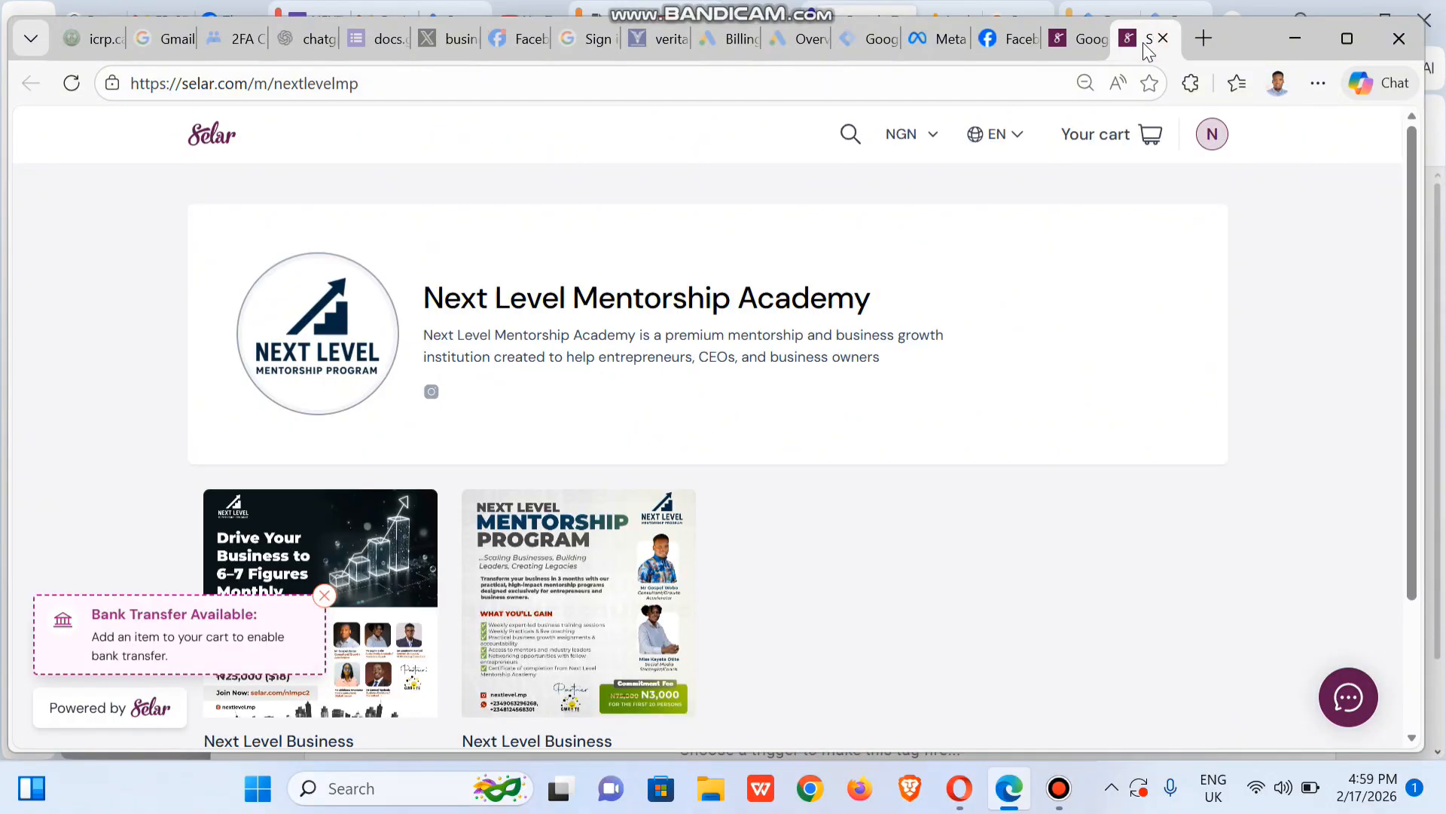
pyautogui.click(1066, 45)
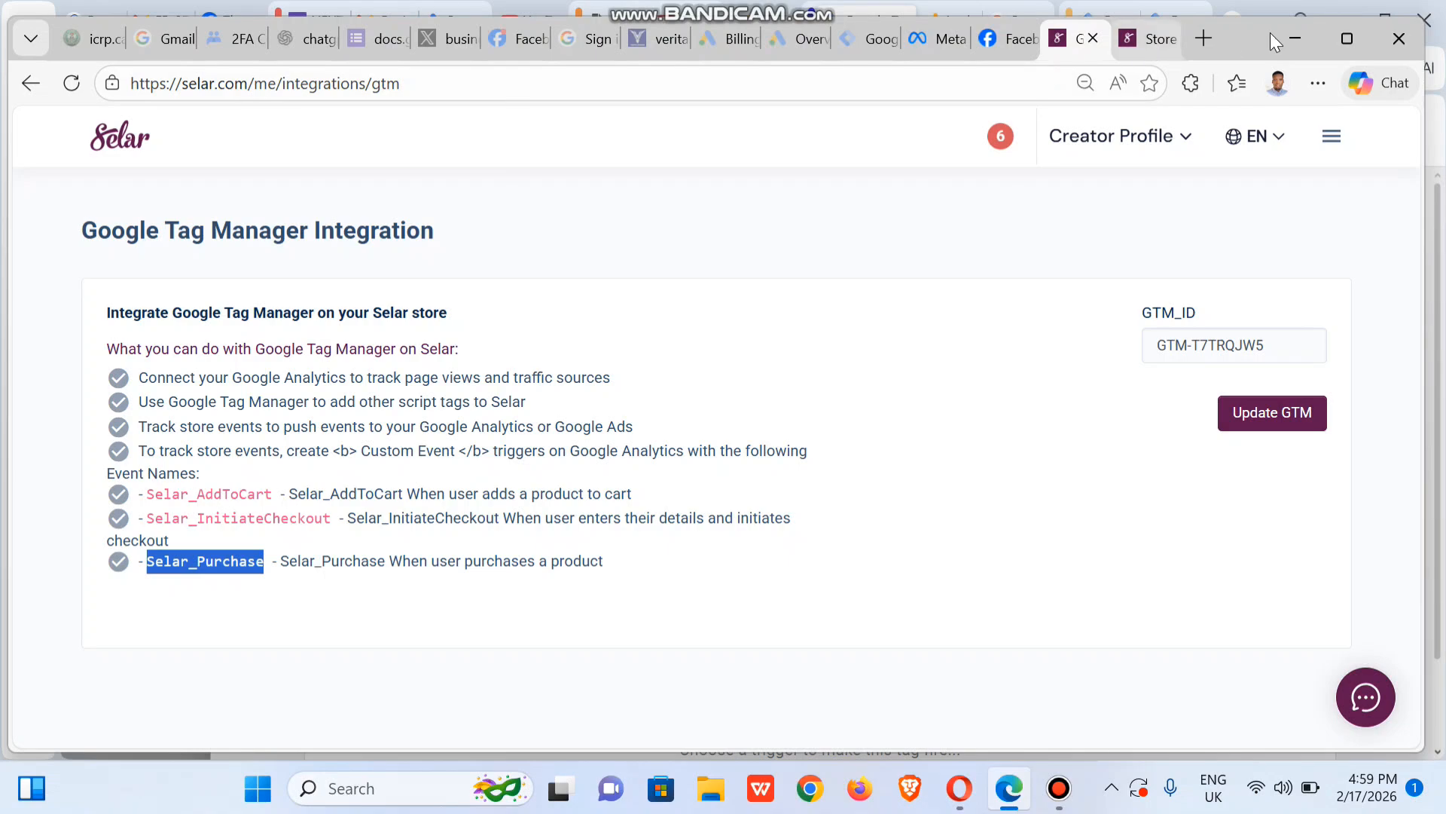
pyautogui.click(1290, 35)
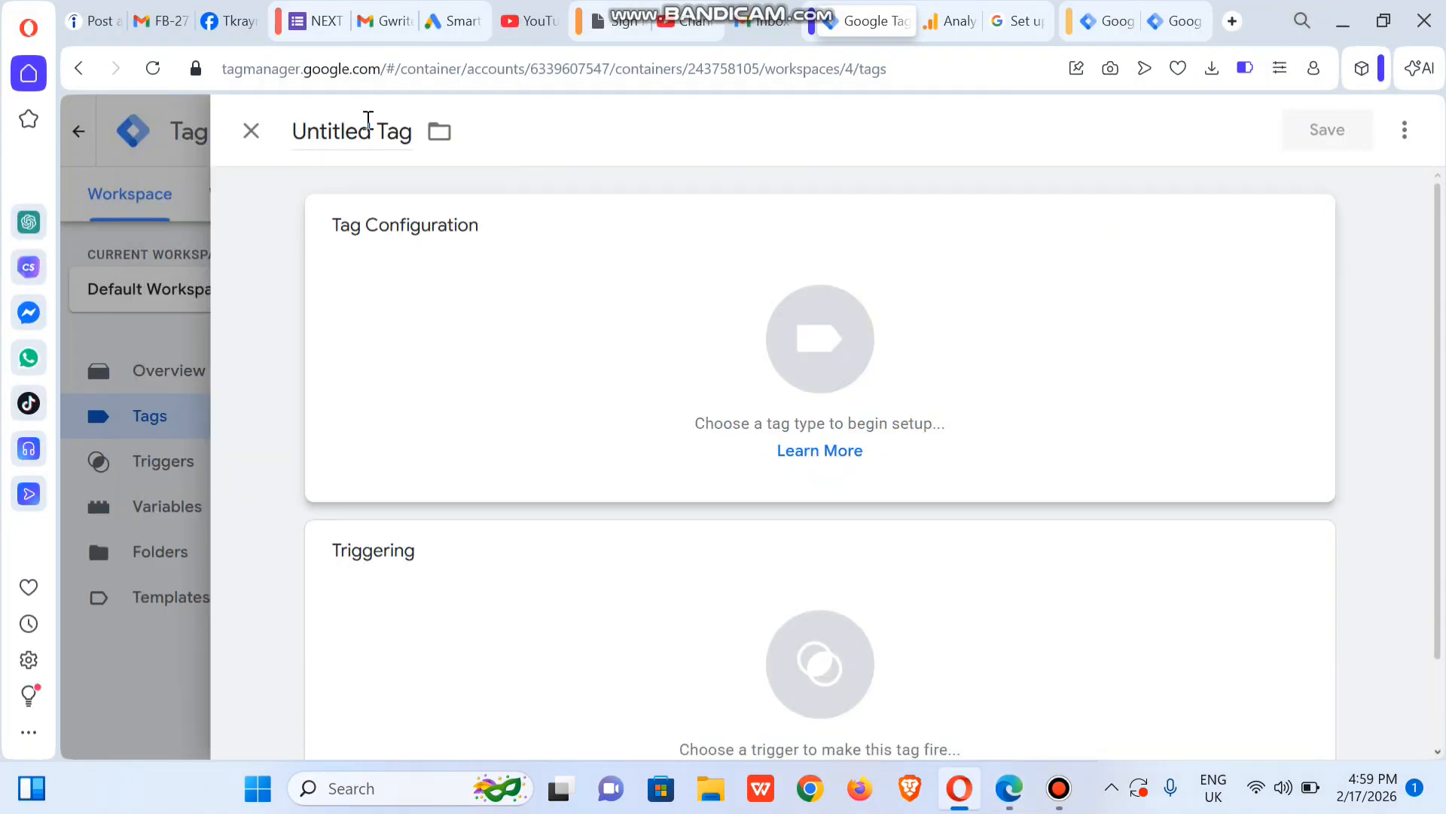
pyautogui.click(368, 120)
pyautogui.hotkey('ctrl', 'a')
pyautogui.hotkey('ctrl', 'v')
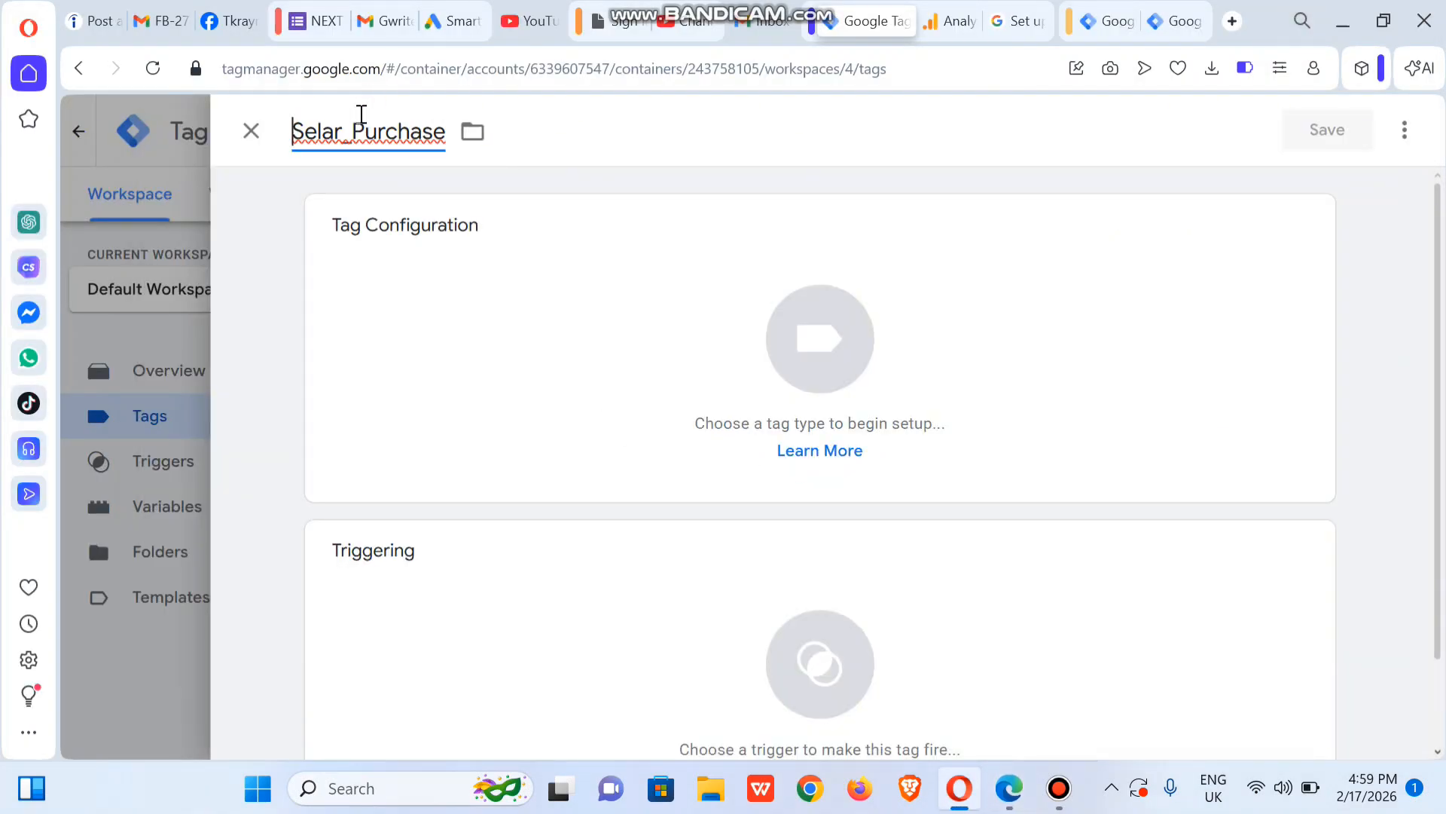
# Step: Set the tag type to Google Analytics: GA4 Event and enter Selar_Purchase as the event name
pyautogui.click(665, 309)
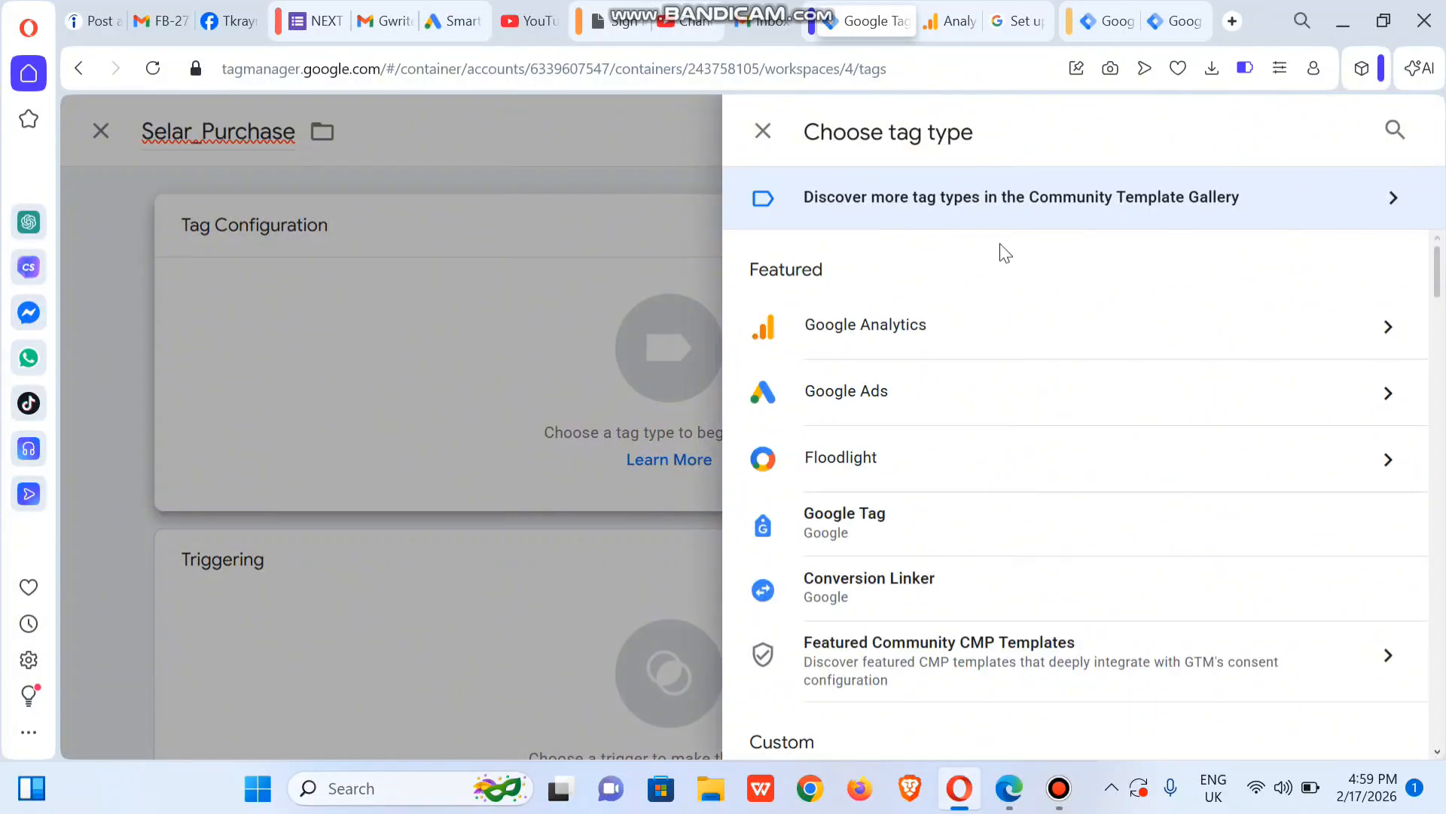
pyautogui.click(872, 326)
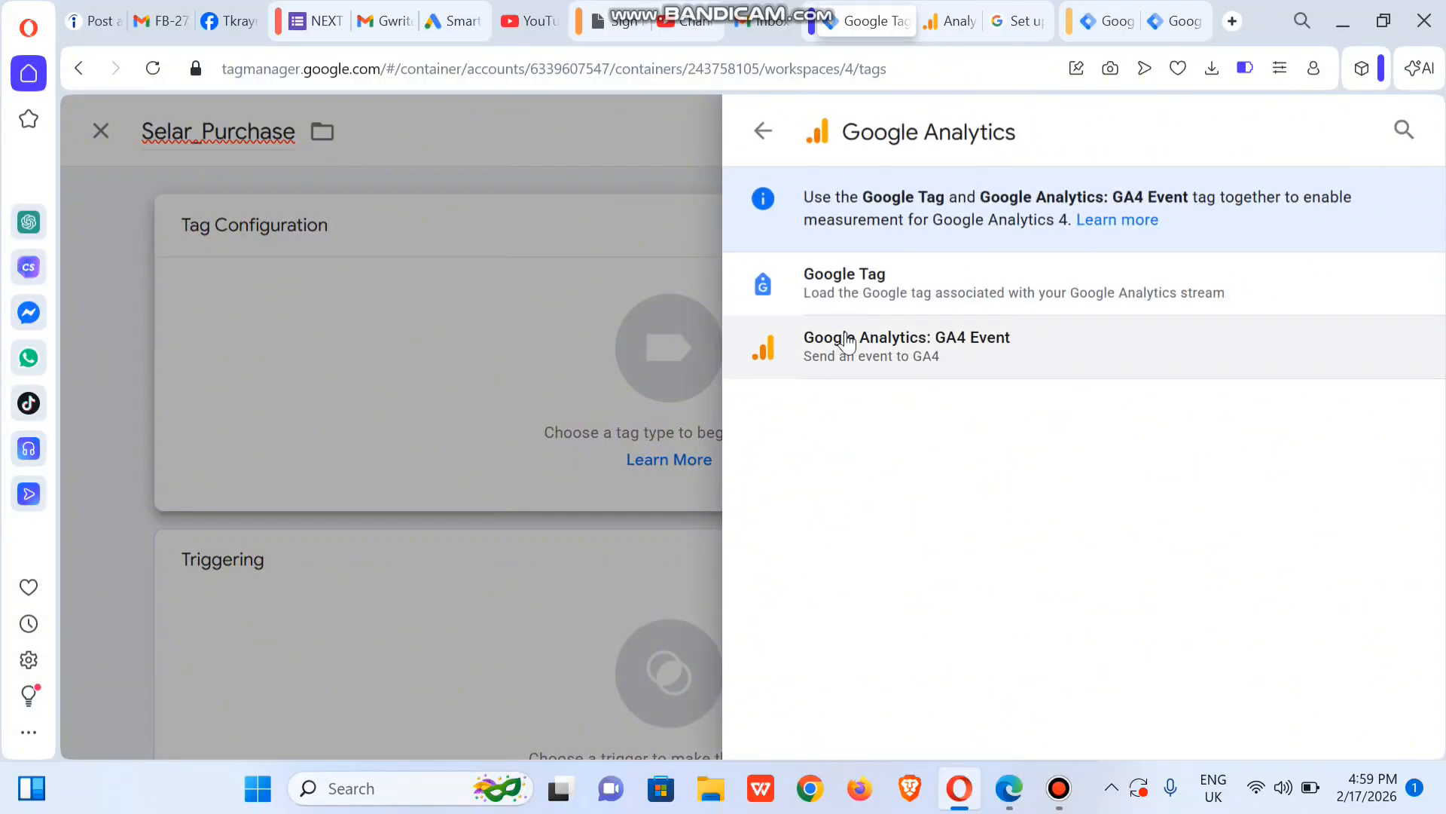
pyautogui.click(847, 340)
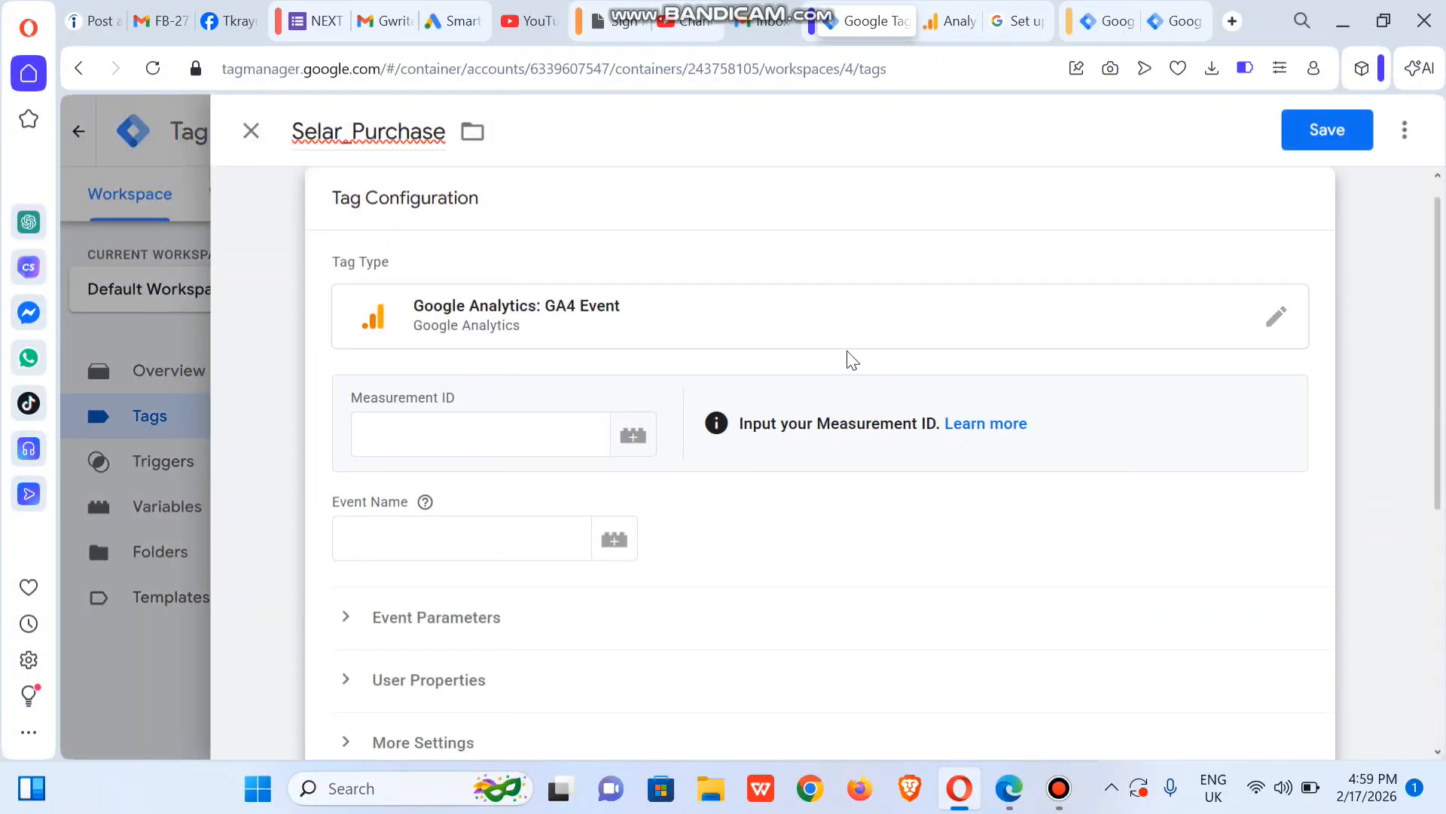
pyautogui.click(390, 552)
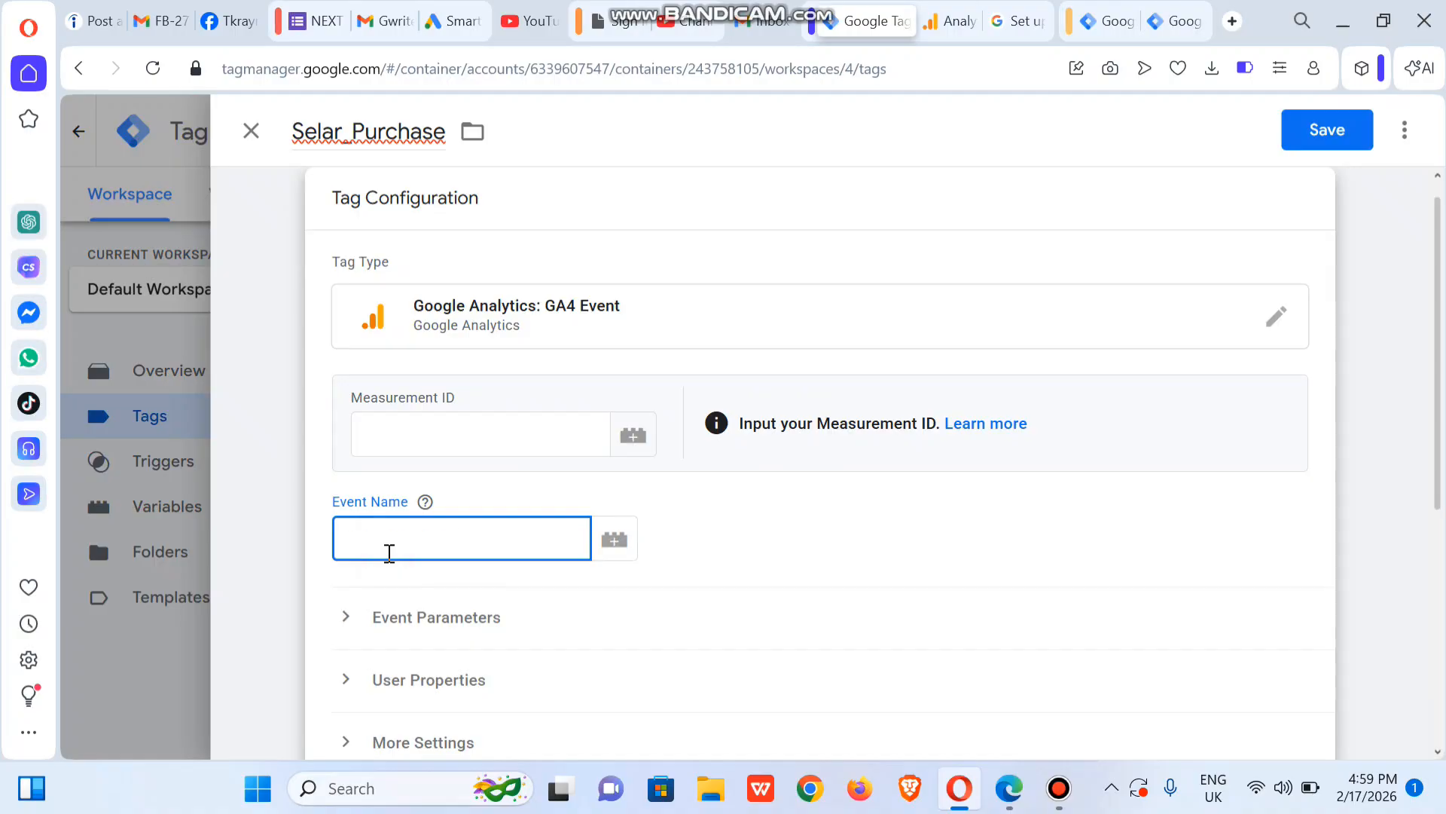
pyautogui.hotkey('ctrl', 'v')
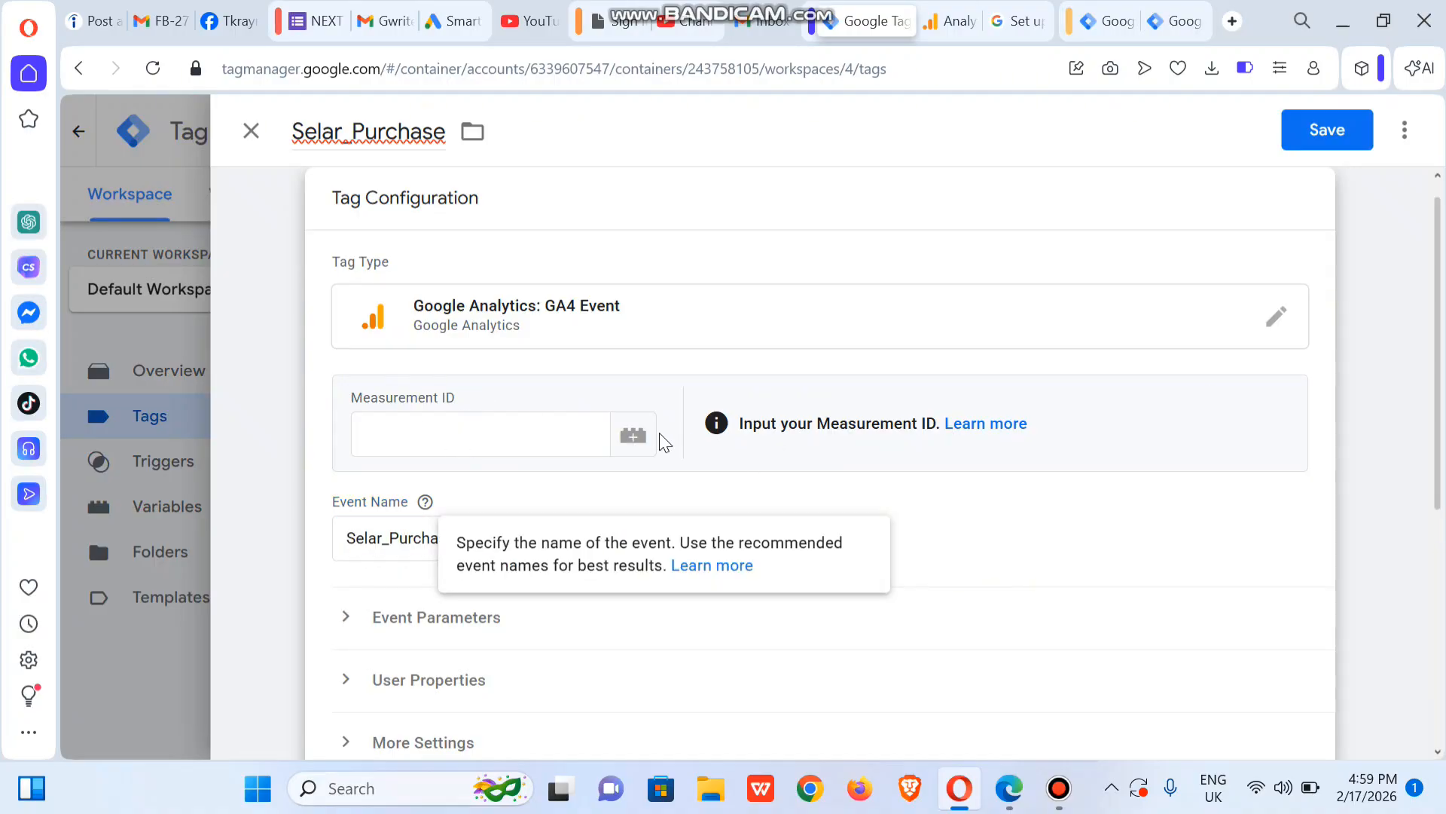
# Step: Create a new trigger for the Selar_Purchase tag and name it Selar_Purchase
pyautogui.scroll(-5, 1177, 563)
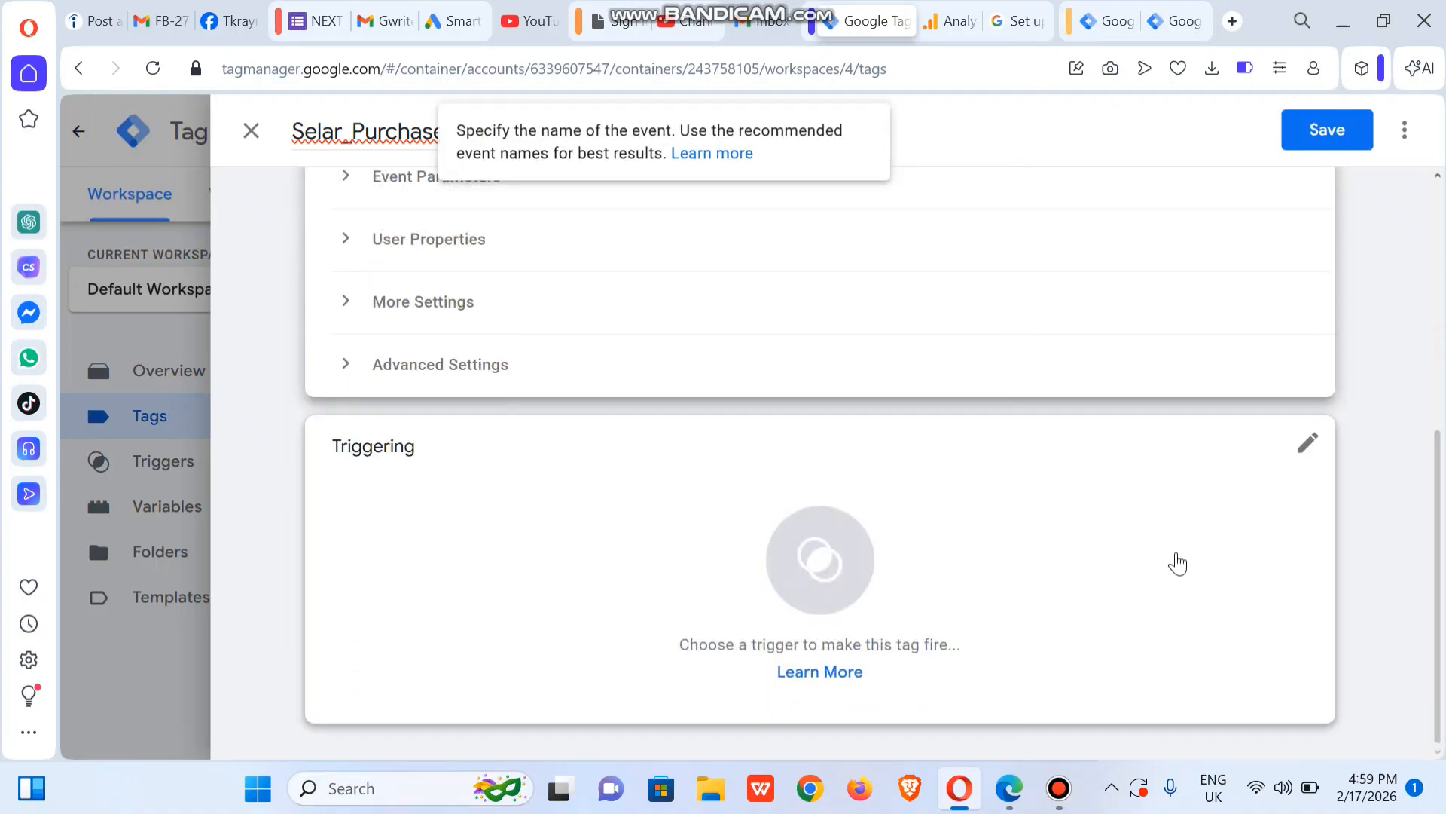
pyautogui.click(1177, 564)
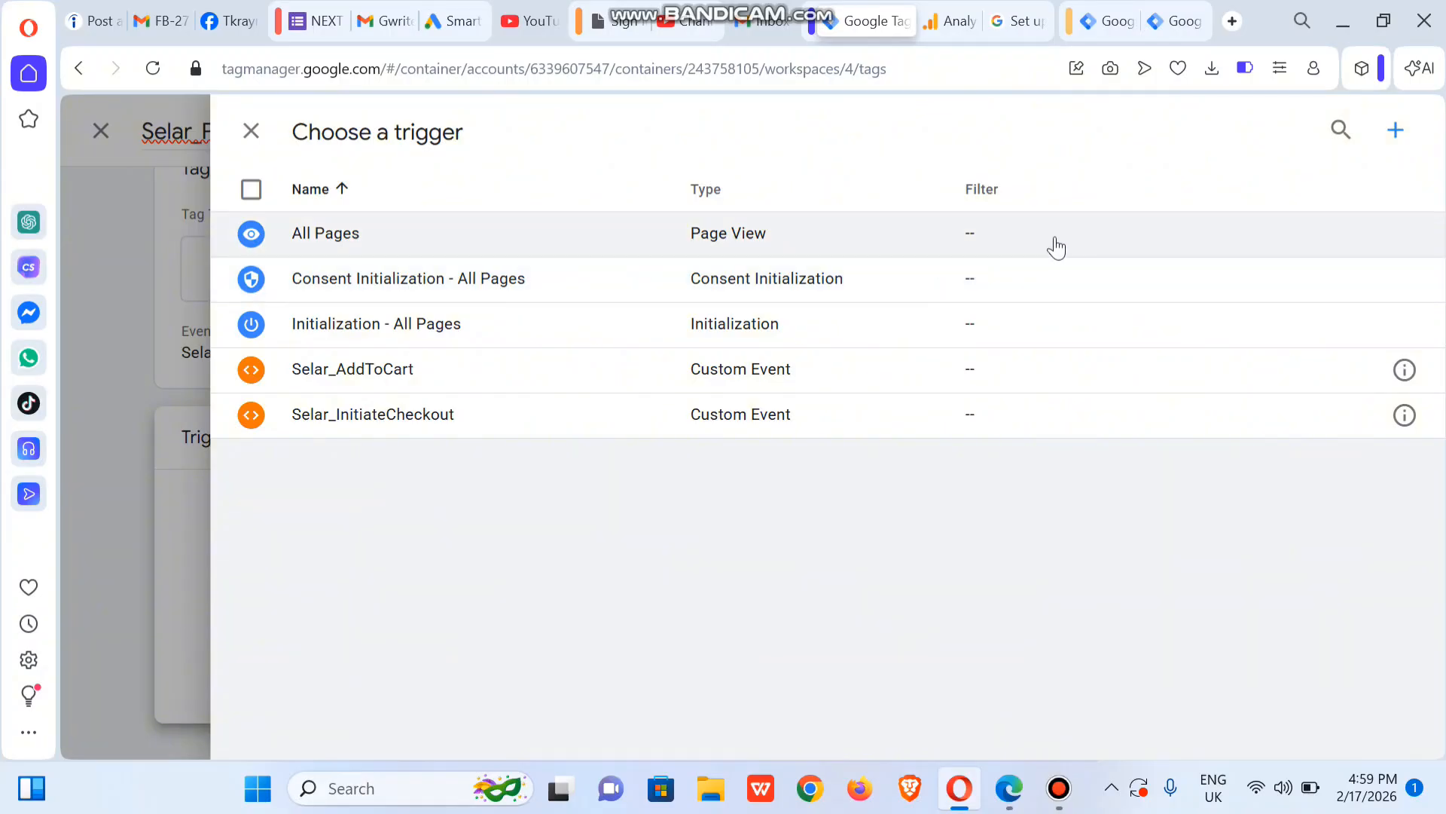
pyautogui.click(1396, 136)
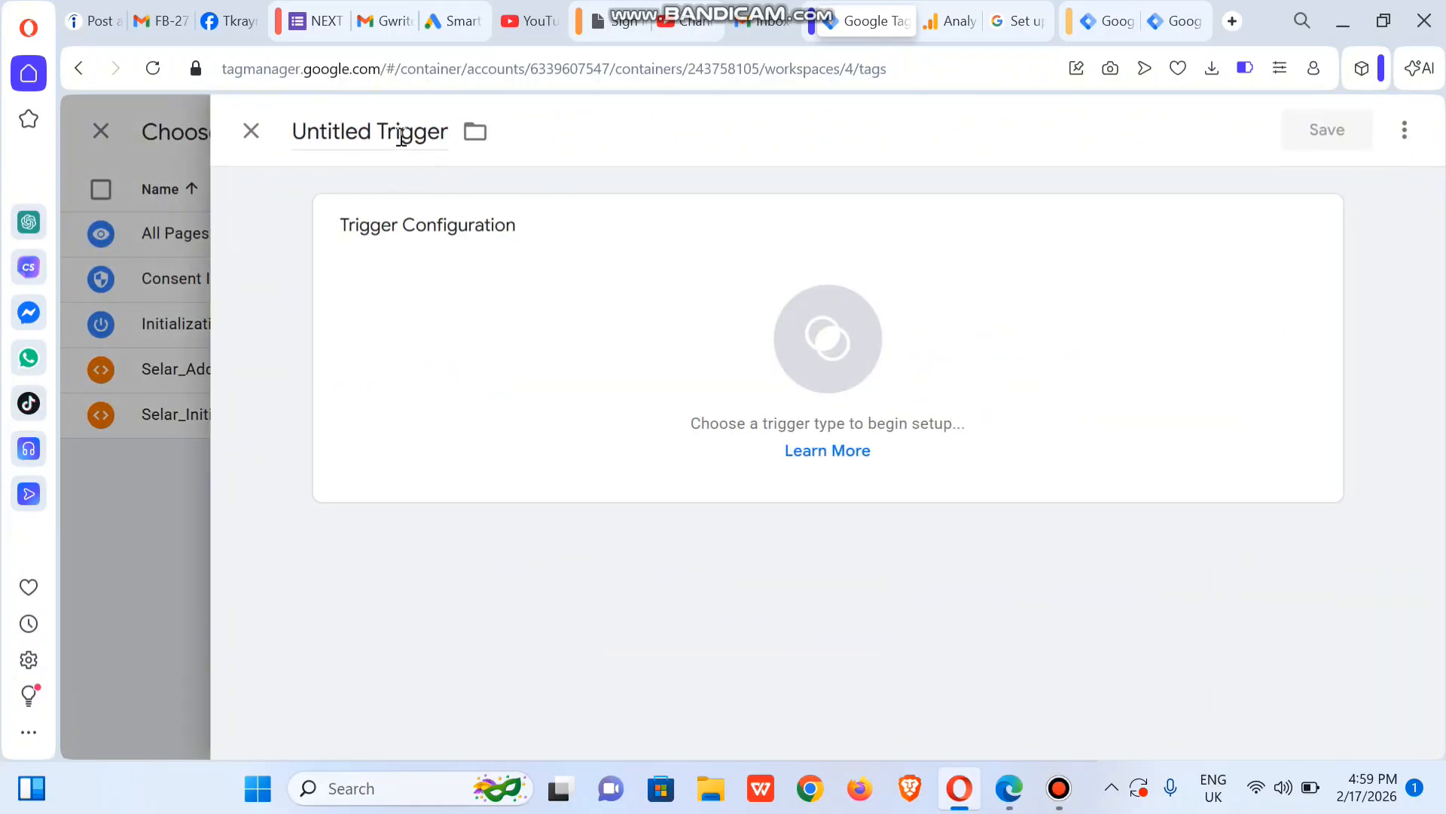
pyautogui.click(397, 133)
pyautogui.hotkey('ctrl', 'a')
pyautogui.hotkey('ctrl', 'v')
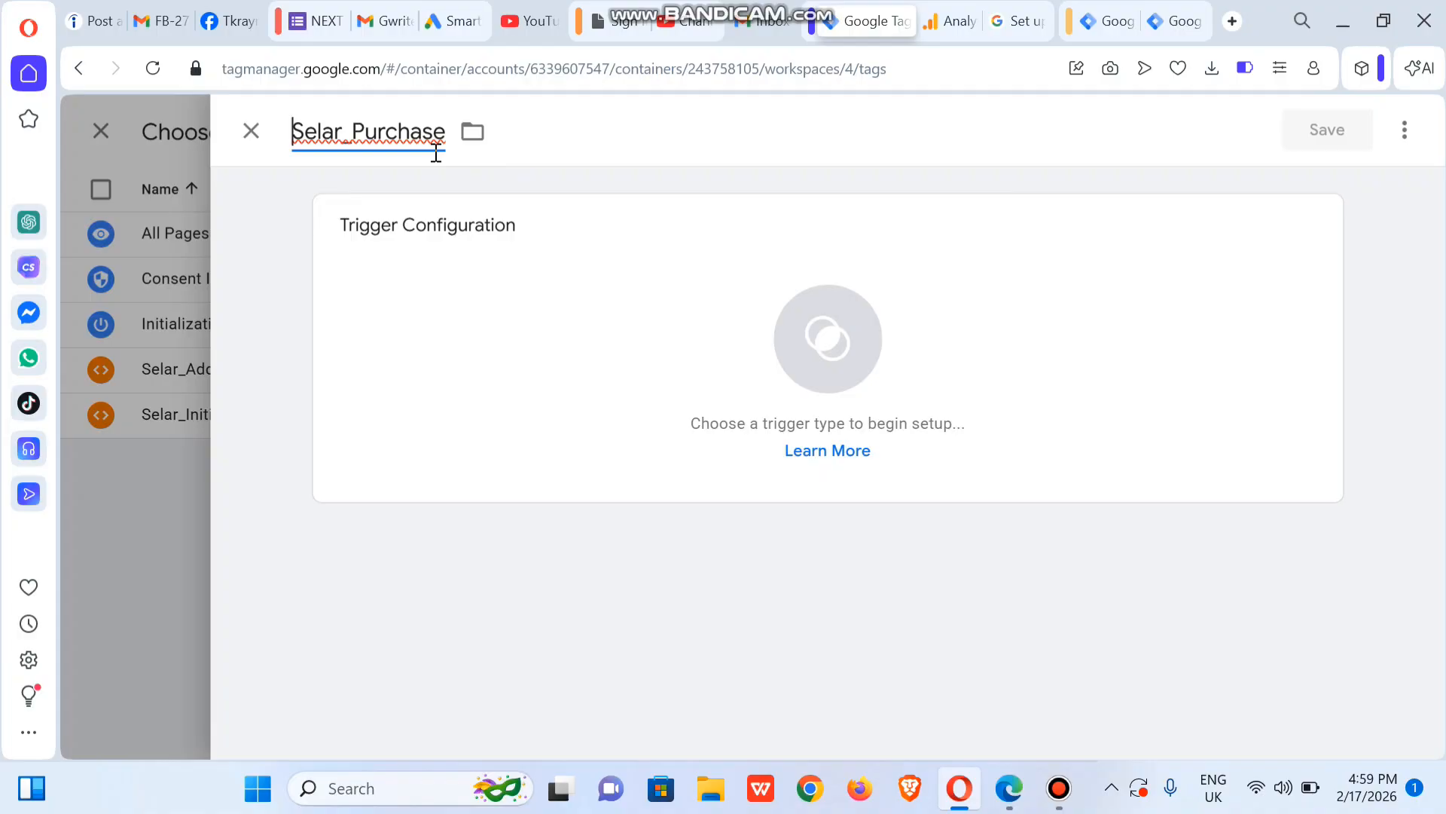
# Step: Set the Selar_Purchase trigger's type to Custom Event with event name Selar_Purchase, firing on All Custom Events, and save the trigger
pyautogui.click(685, 299)
pyautogui.moveTo(1444, 365); pyautogui.dragTo(1444, 599)
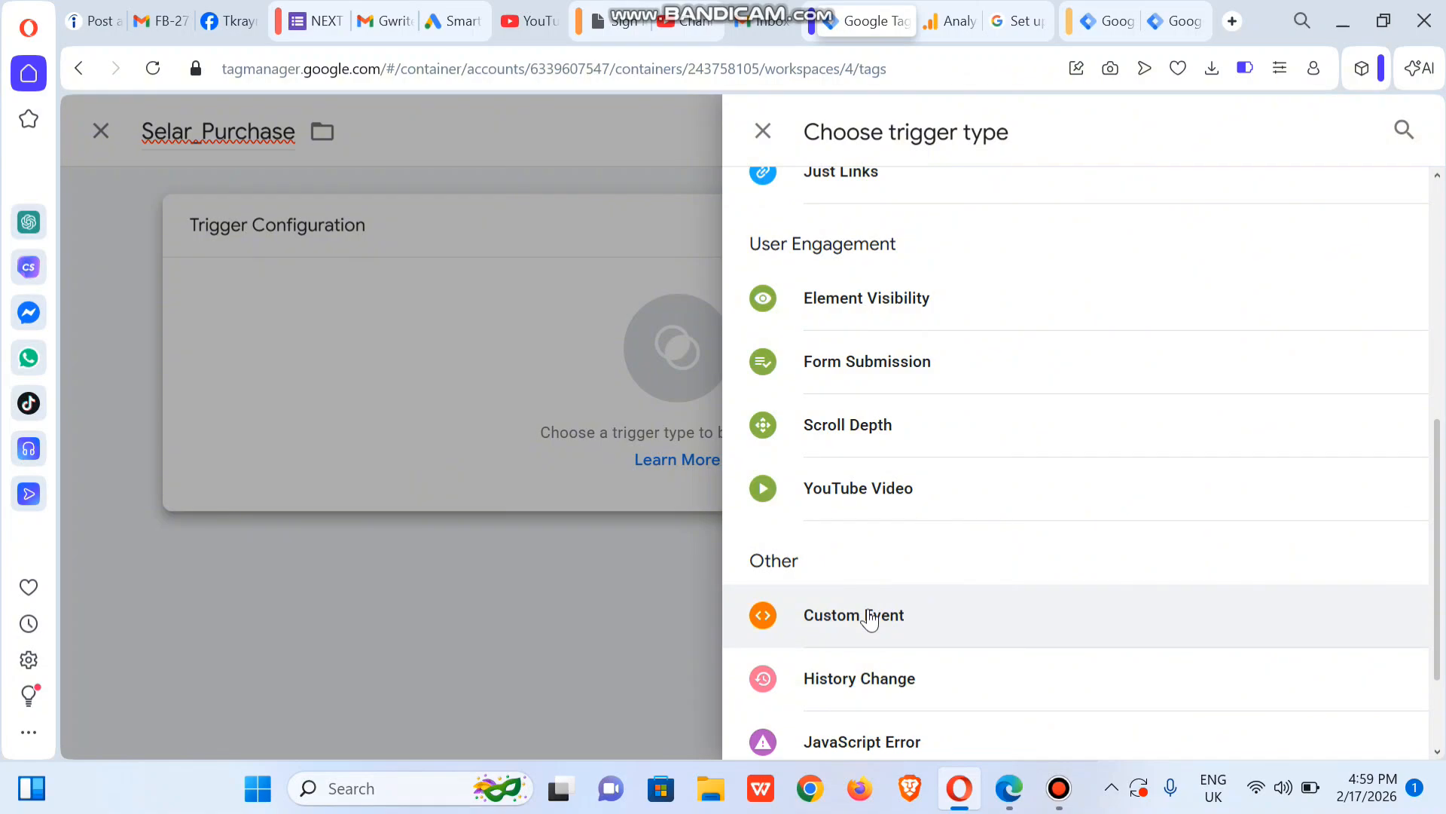
pyautogui.click(870, 618)
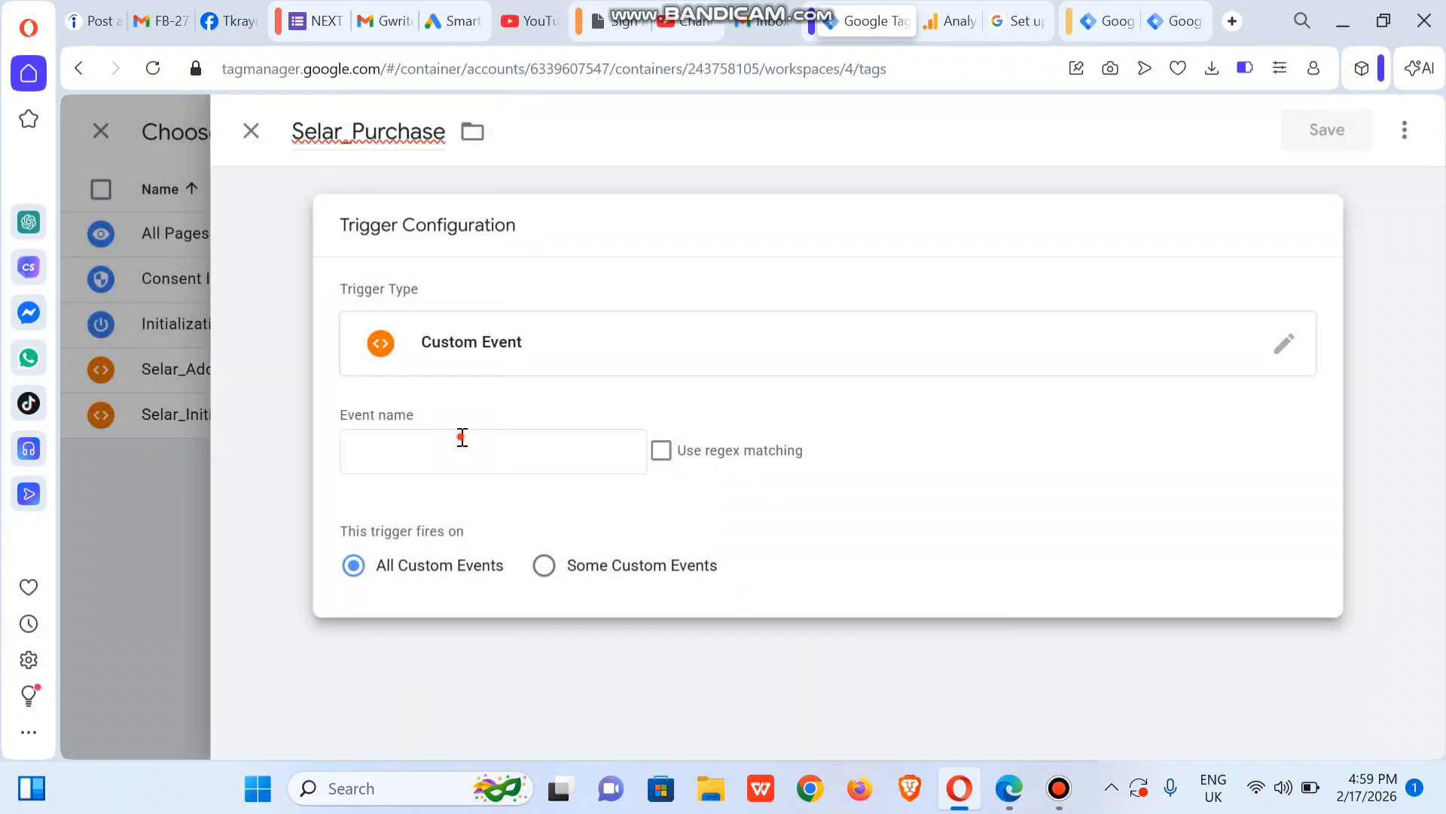
pyautogui.click(462, 436)
pyautogui.hotkey('ctrl', 'v')
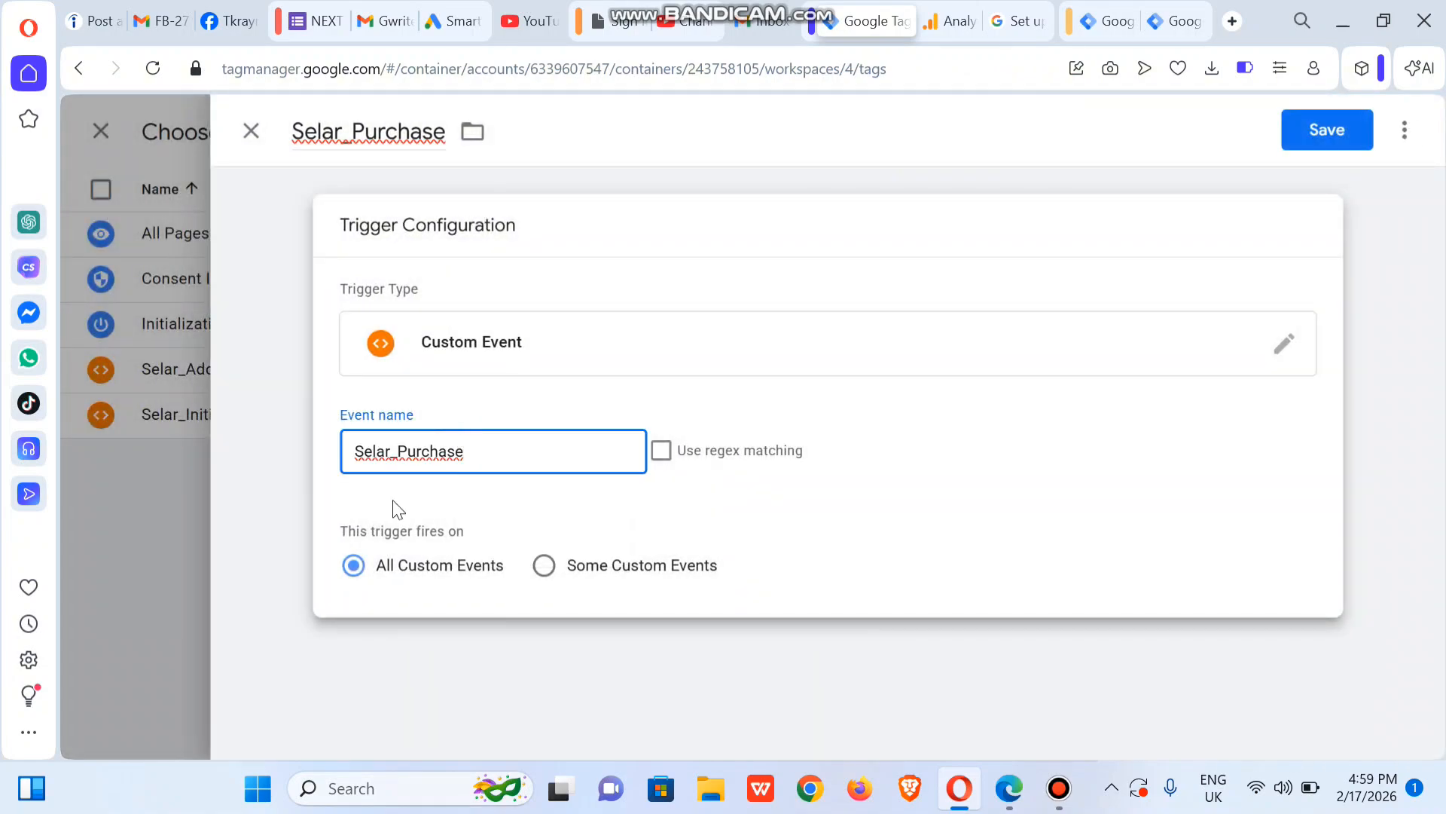
pyautogui.click(1176, 507)
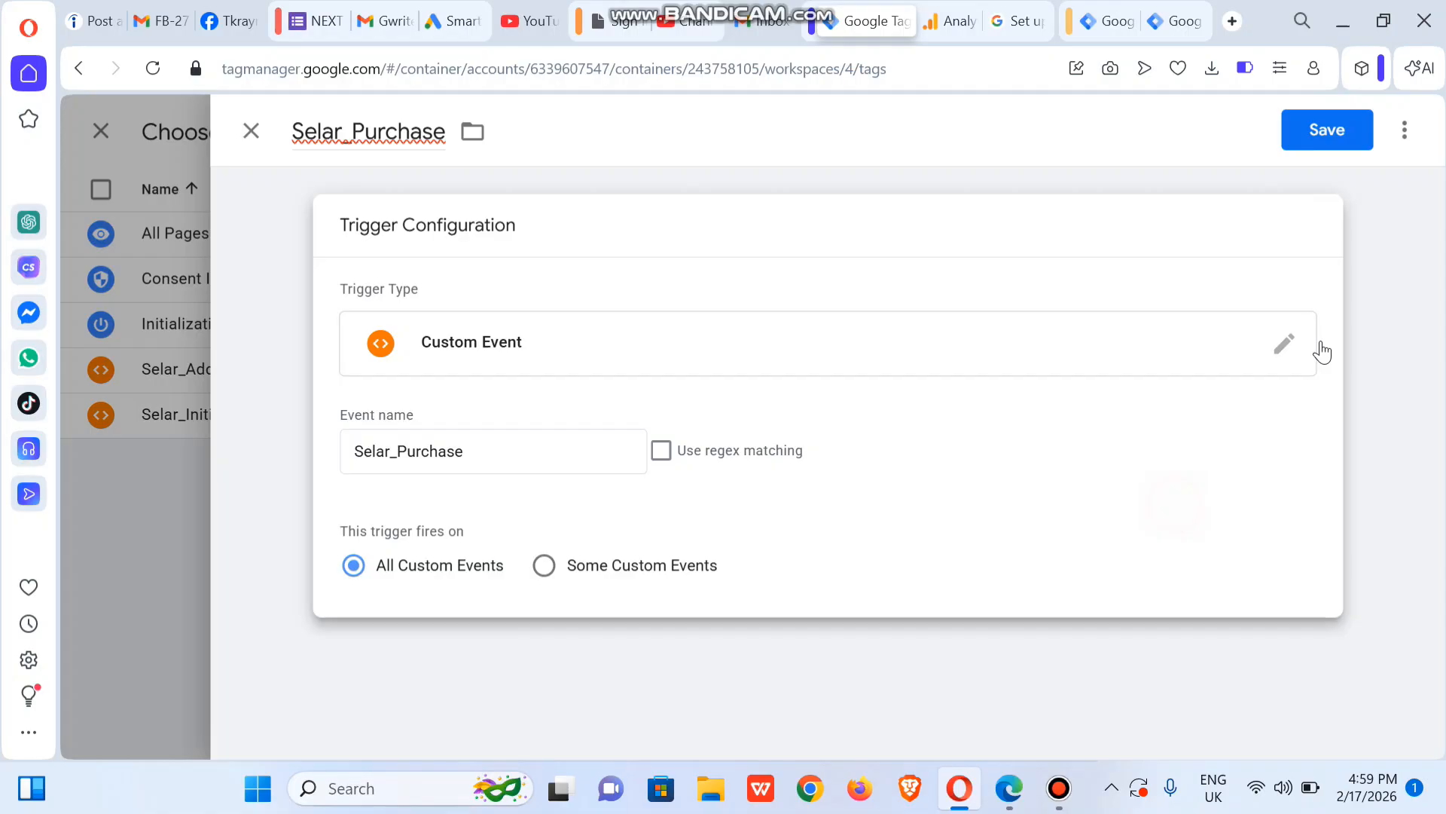
pyautogui.click(1335, 139)
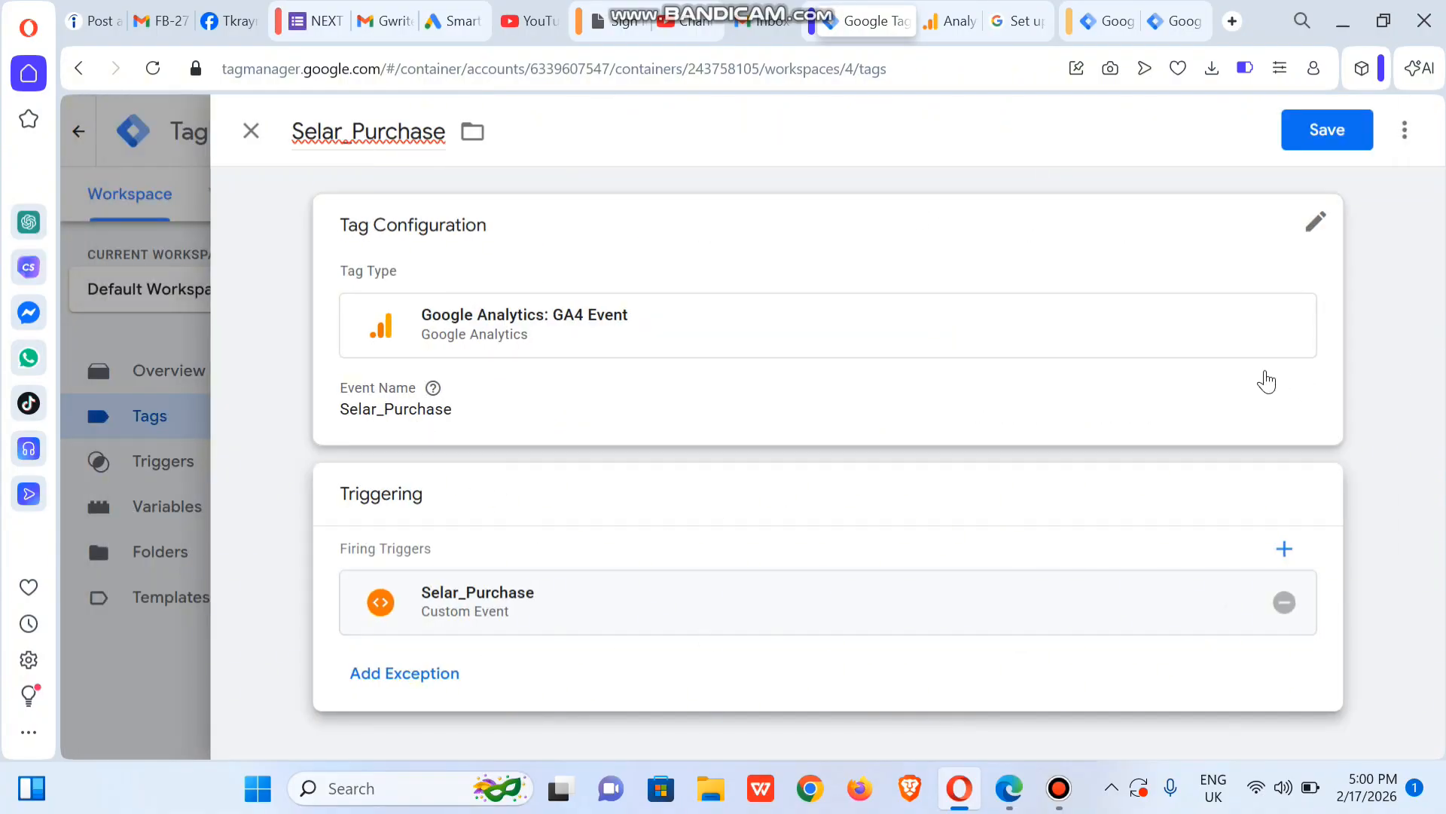
# Step: Try to save the Selar_Purchase tag, then switch to Analytics and copy the Selar Store NLA stream's measurement ID
pyautogui.click(1324, 140)
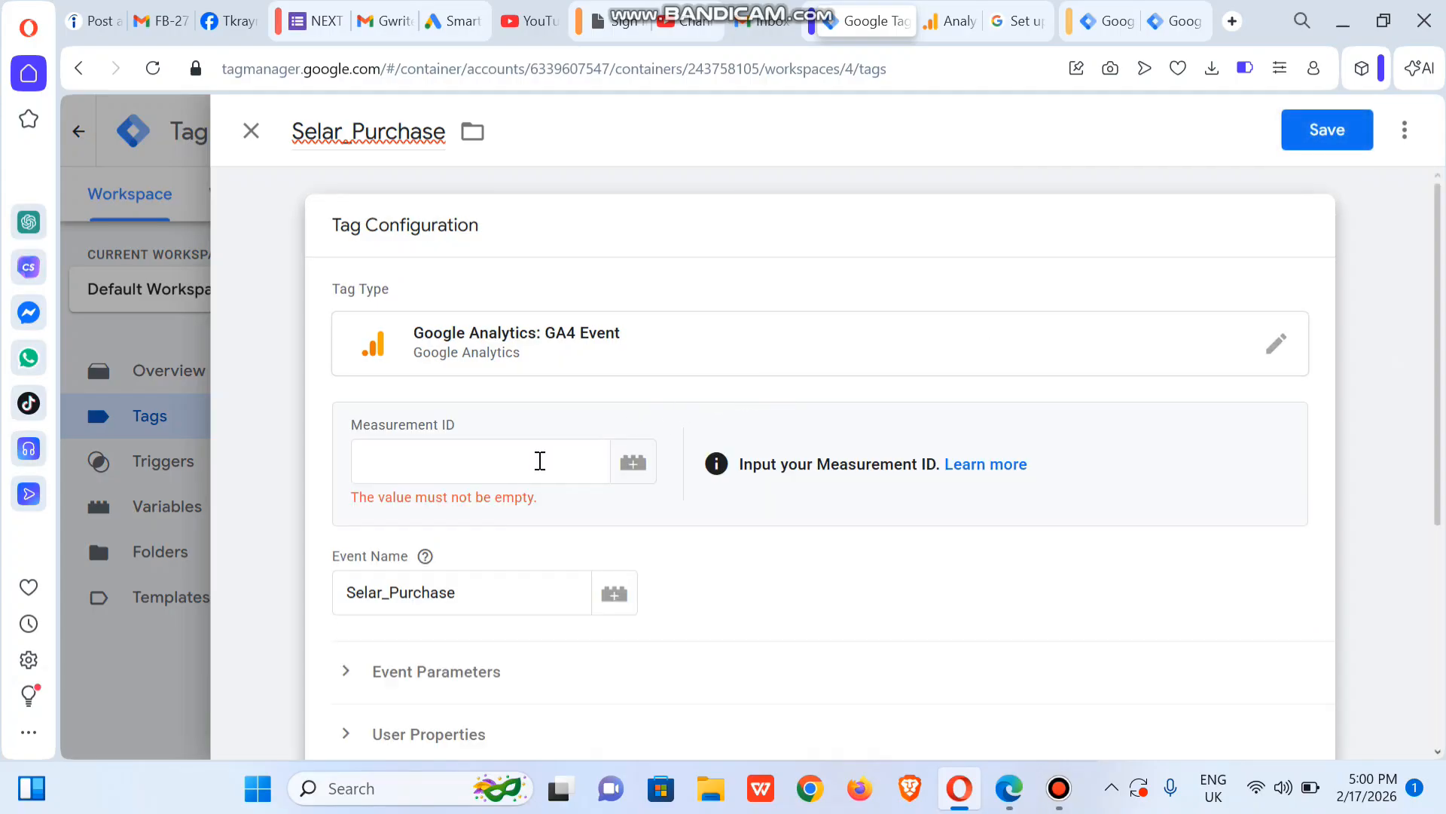
pyautogui.click(540, 461)
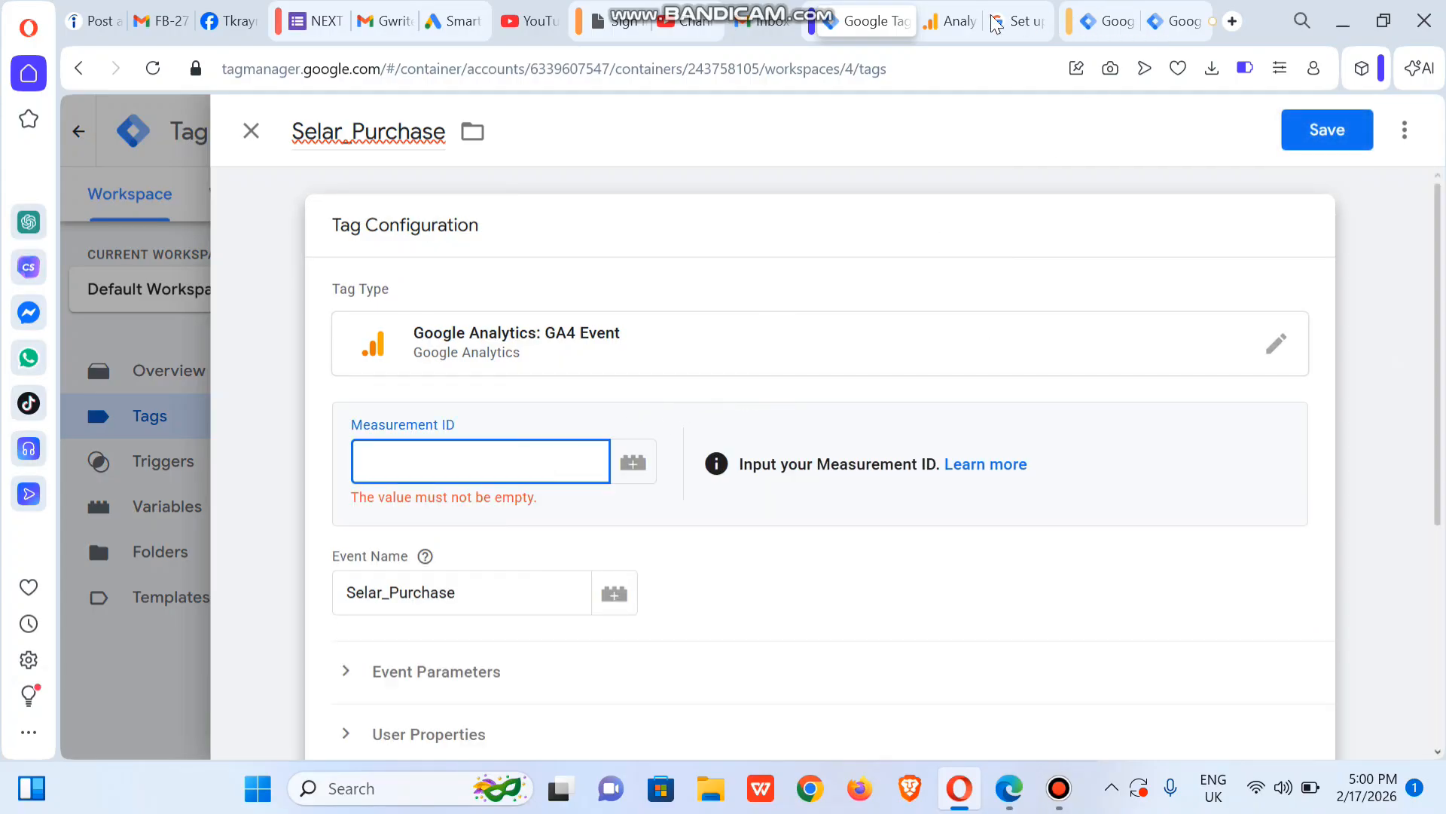
pyautogui.click(940, 22)
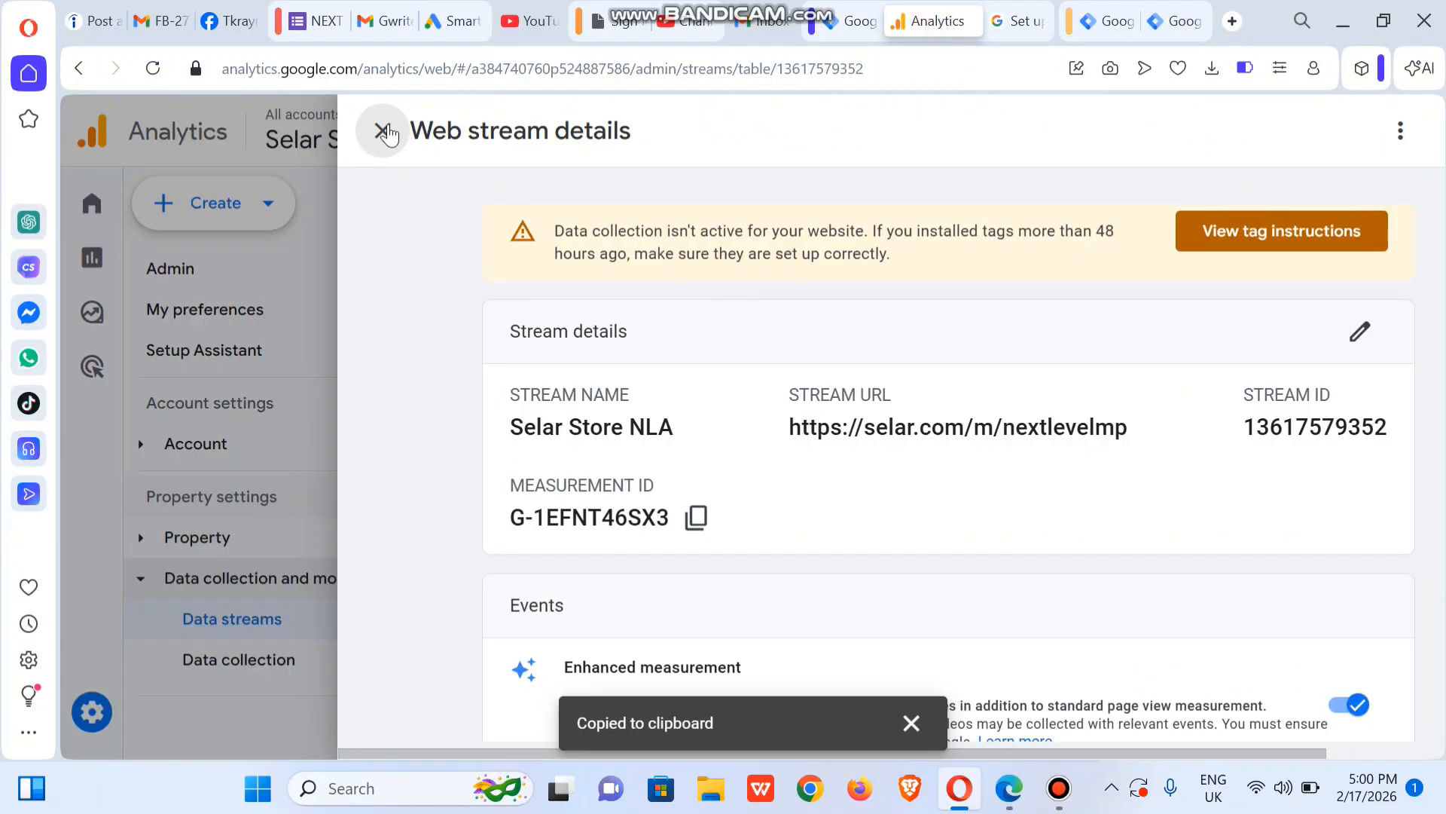
pyautogui.click(384, 132)
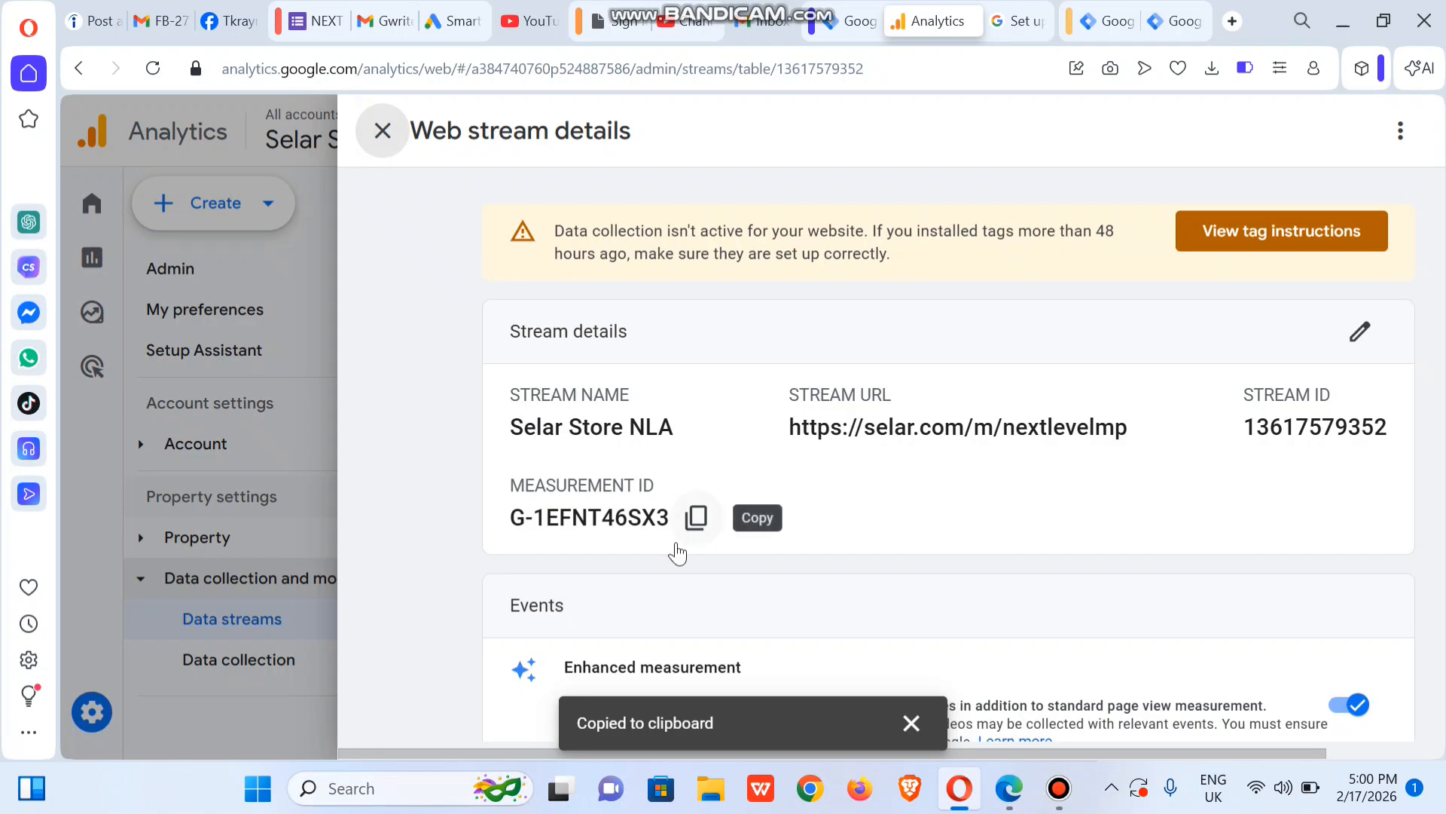
pyautogui.click(692, 519)
pyautogui.click(382, 131)
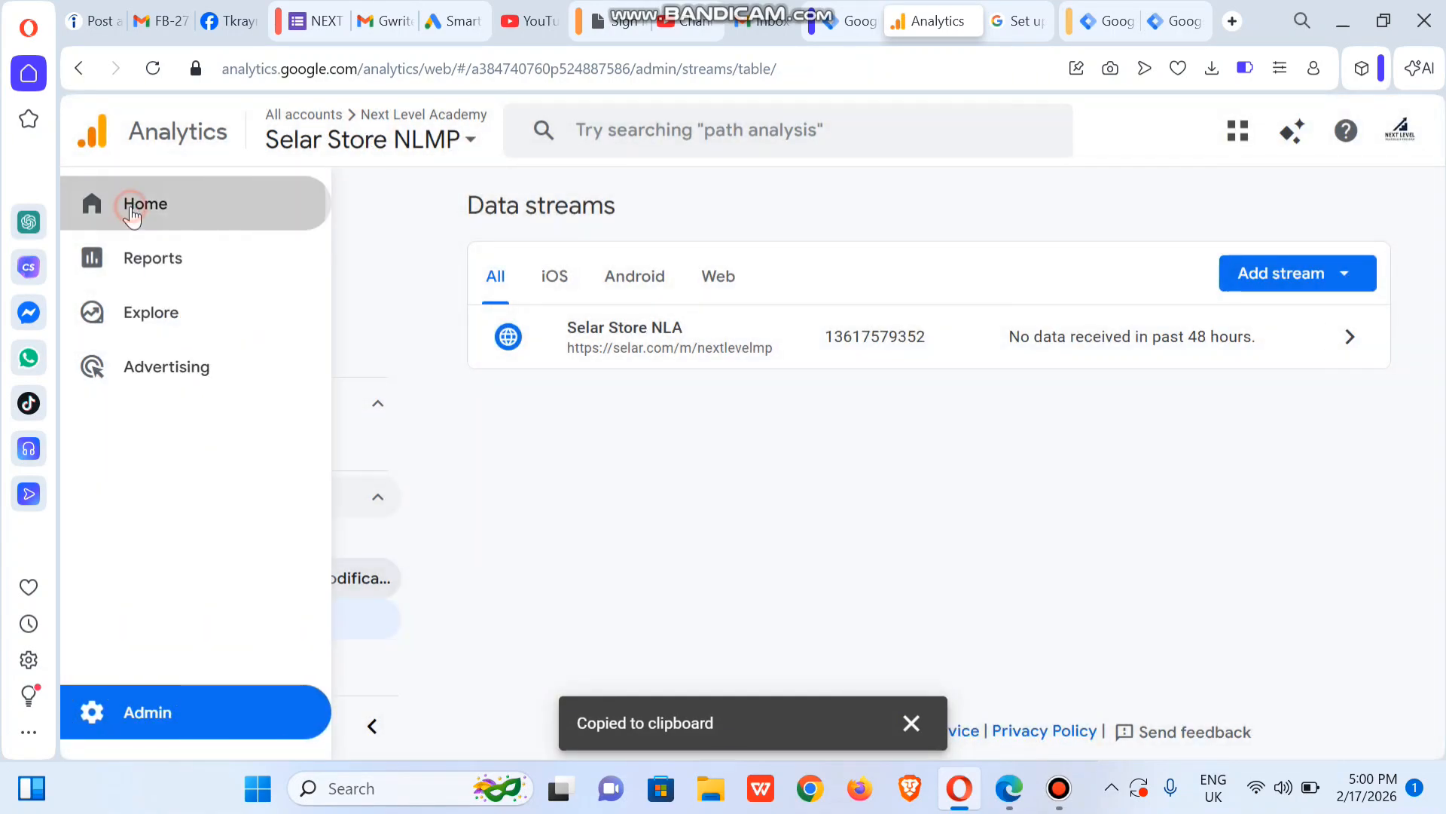
# Step: Review the data collection status and recent active users on the Selar Store NLMP property's Analytics home page
pyautogui.click(130, 219)
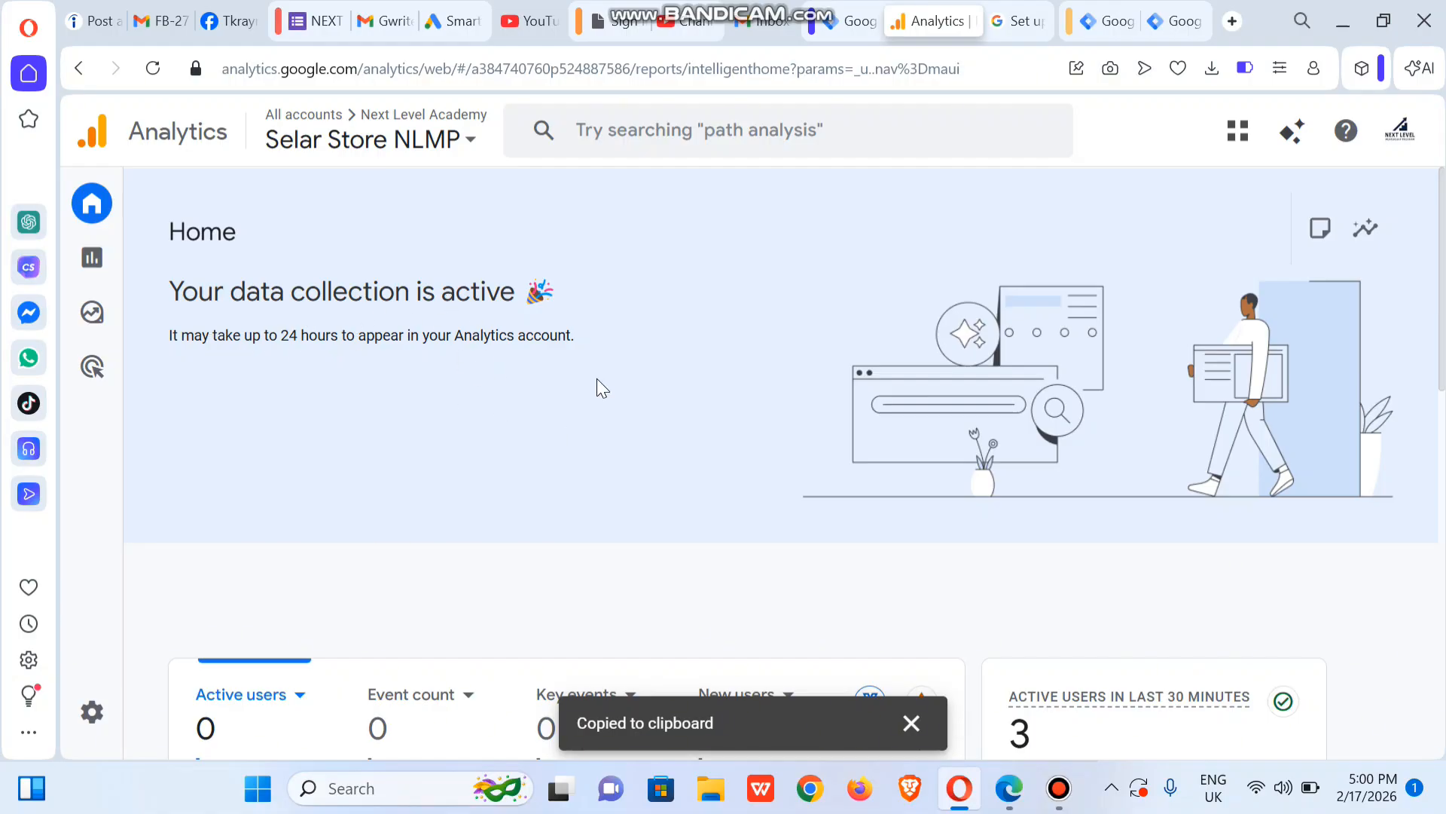
pyautogui.scroll(-5, 1443, 347)
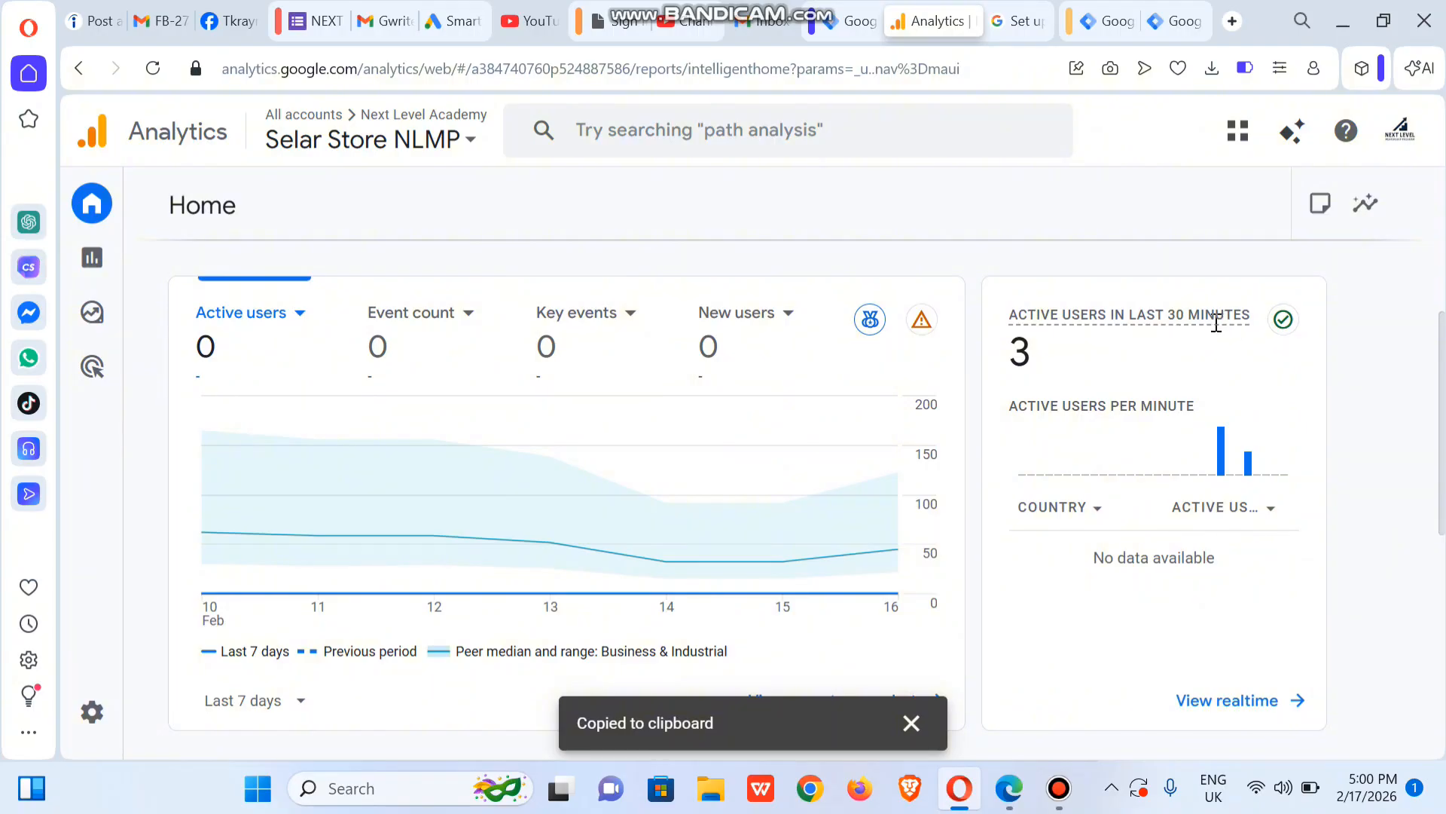
pyautogui.scroll(-6, 1442, 384)
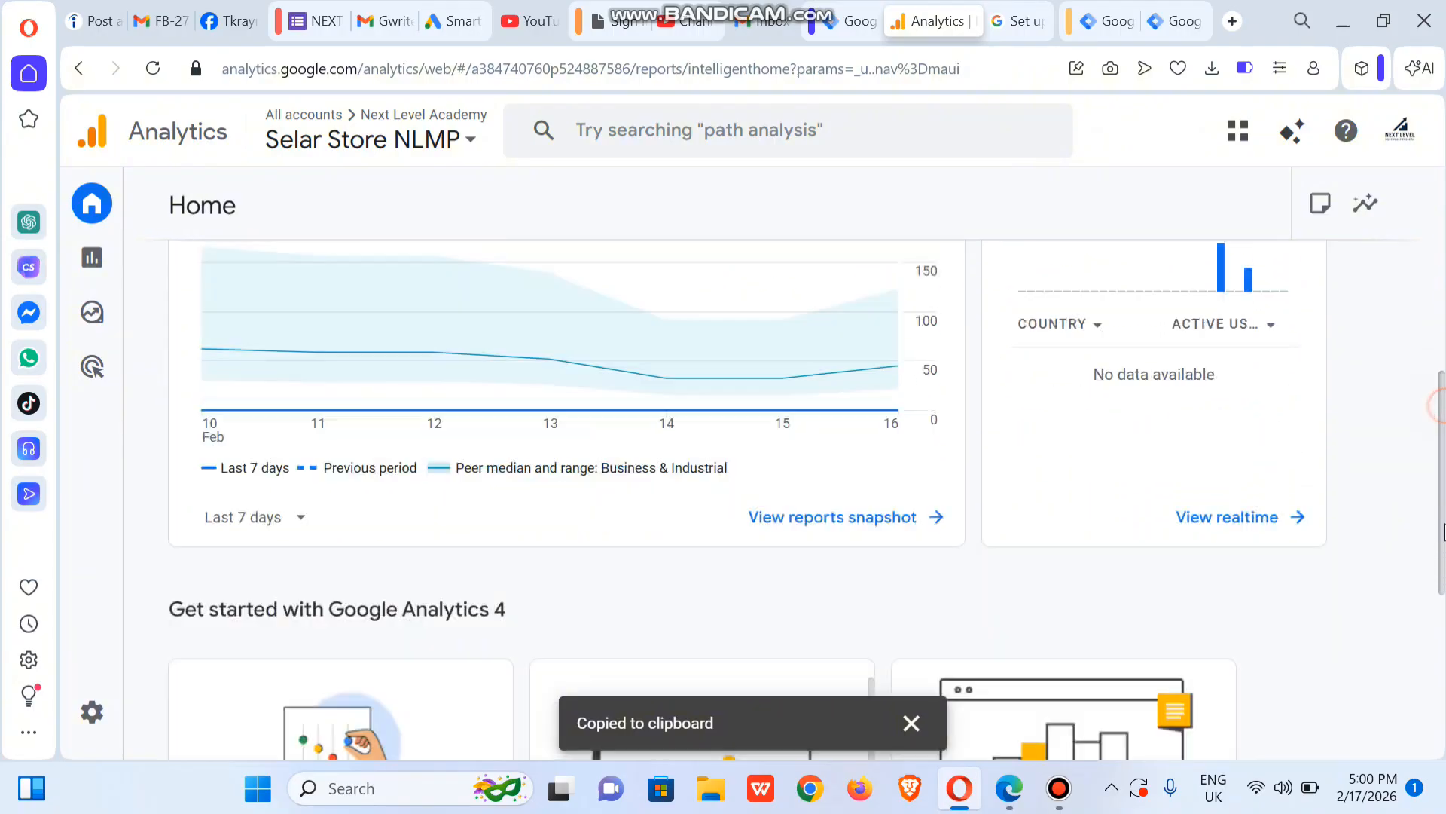
pyautogui.scroll(3, 1443, 388)
pyautogui.scroll(8, 1444, 387)
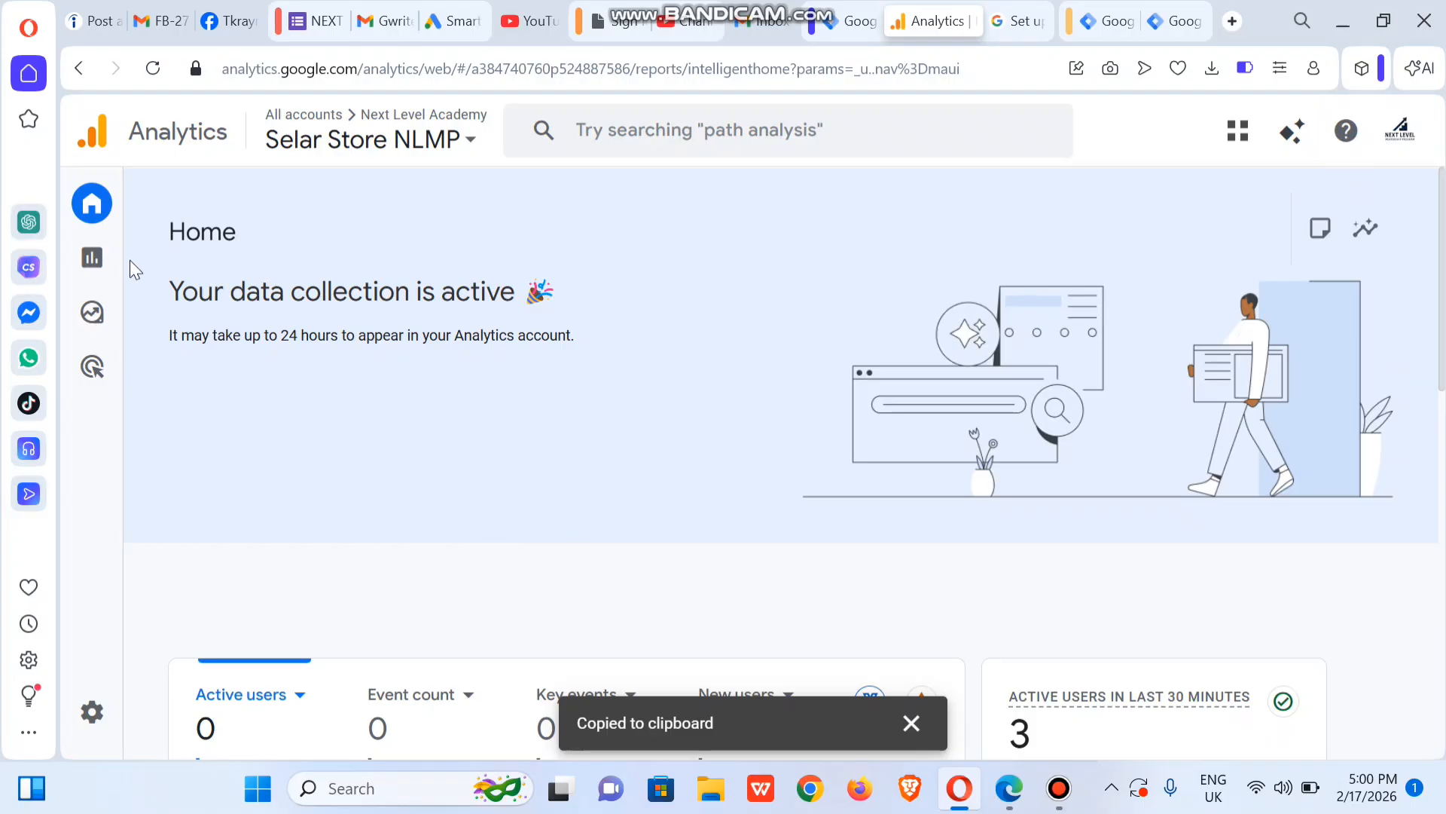
# Step: Open the Selar Store NLA web data stream from the Analytics admin settings and copy its measurement ID
pyautogui.moveTo(92, 263)
pyautogui.click(110, 722)
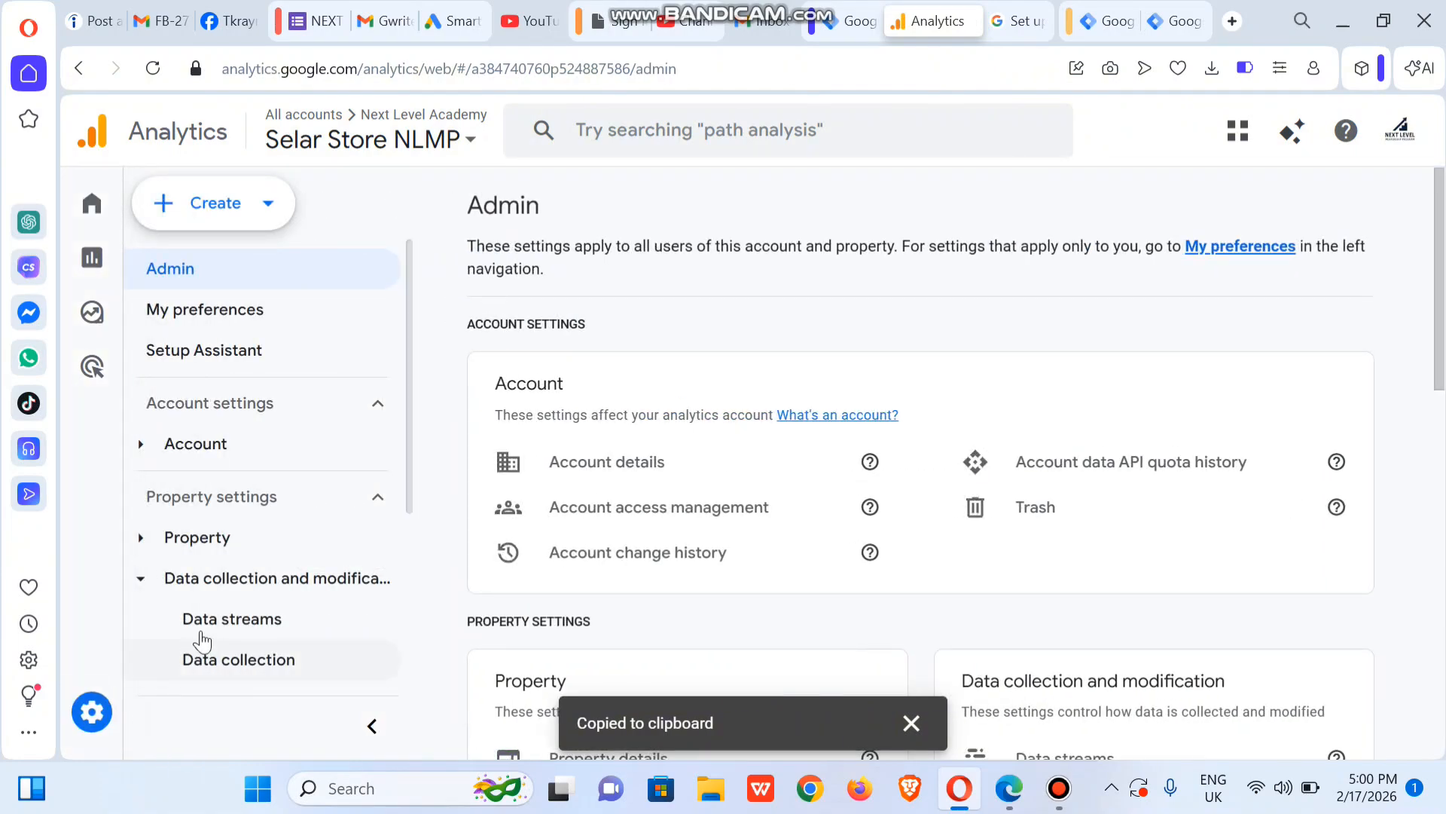
pyautogui.click(233, 625)
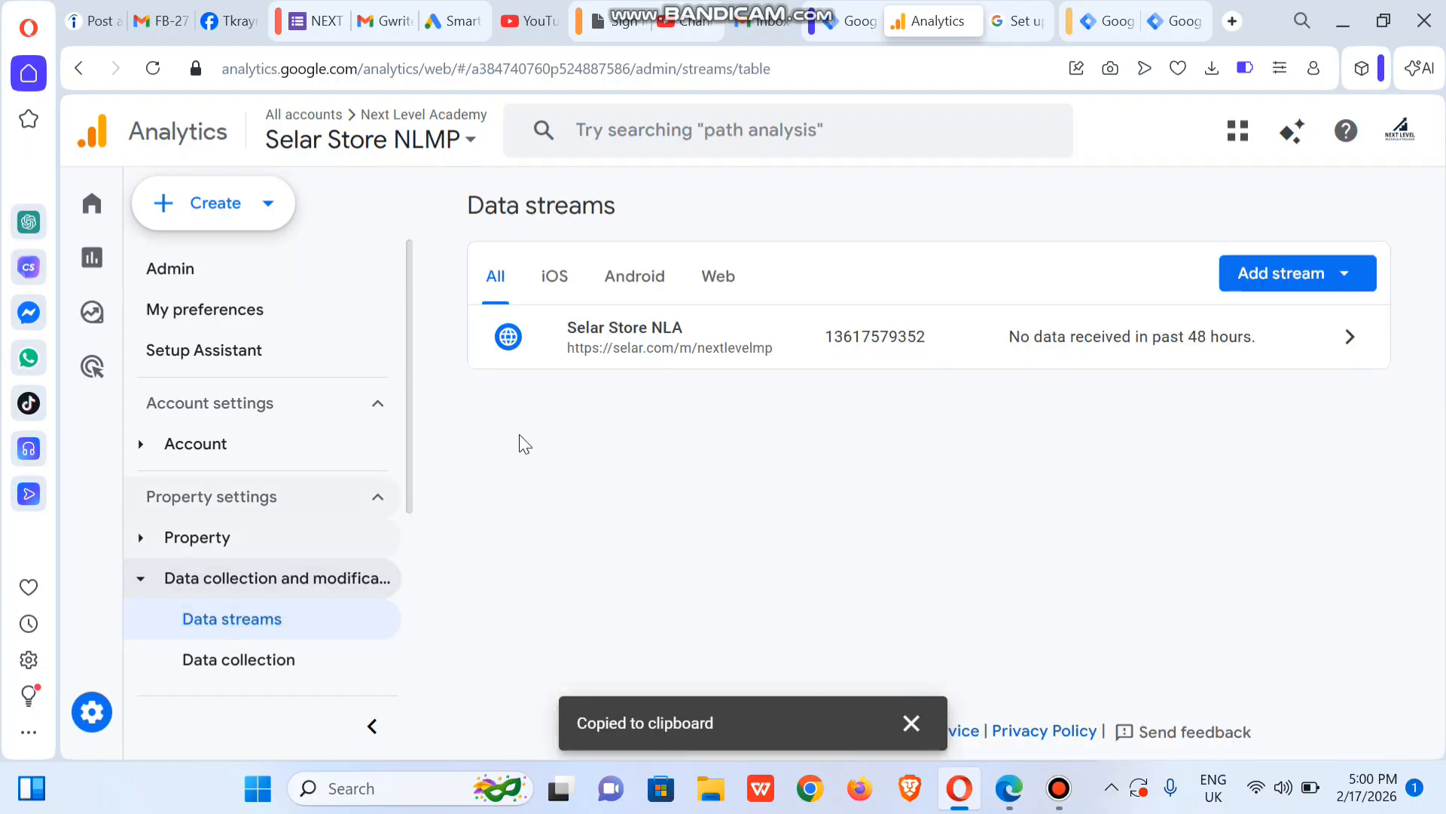
pyautogui.click(619, 339)
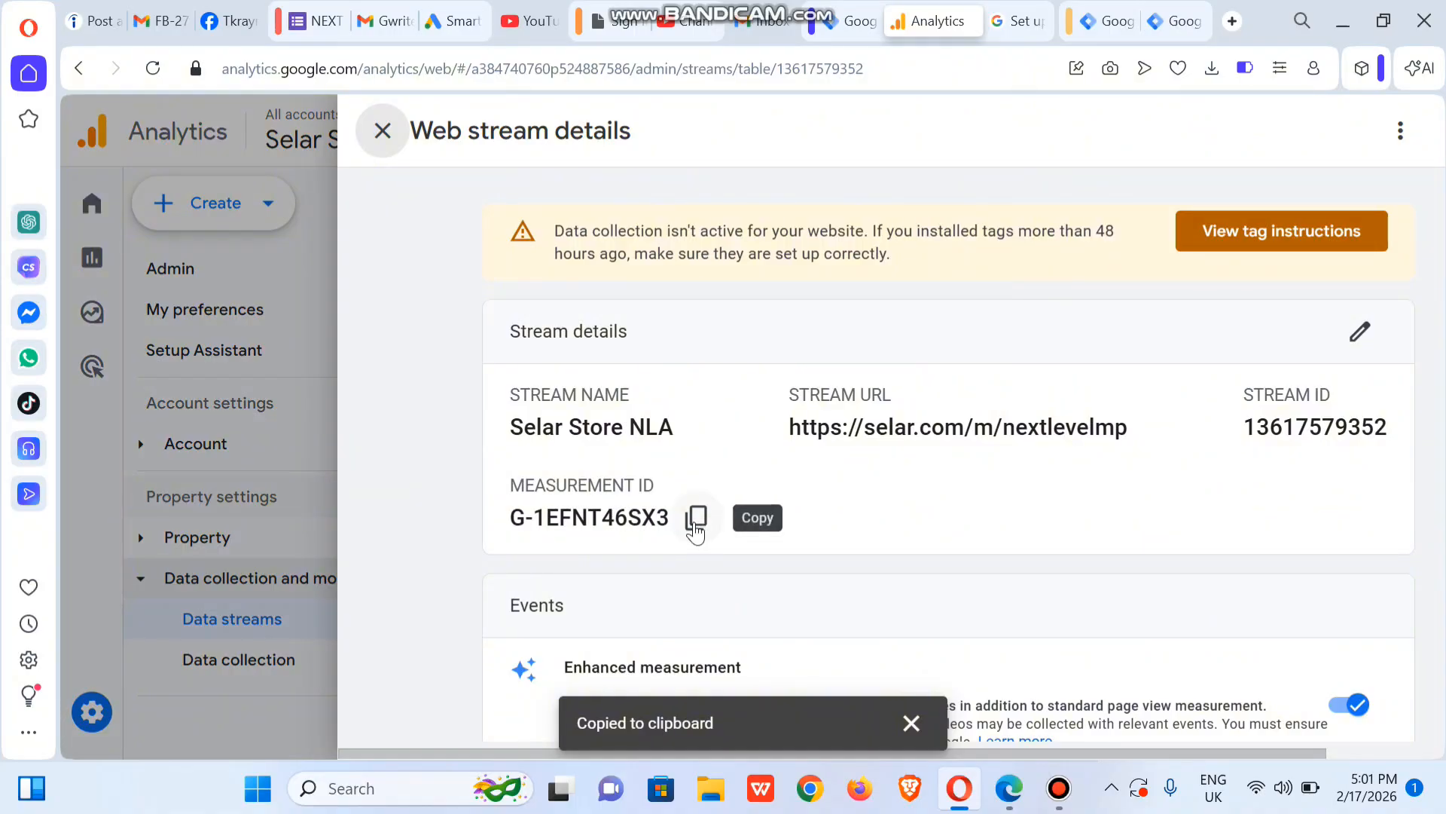
pyautogui.click(696, 518)
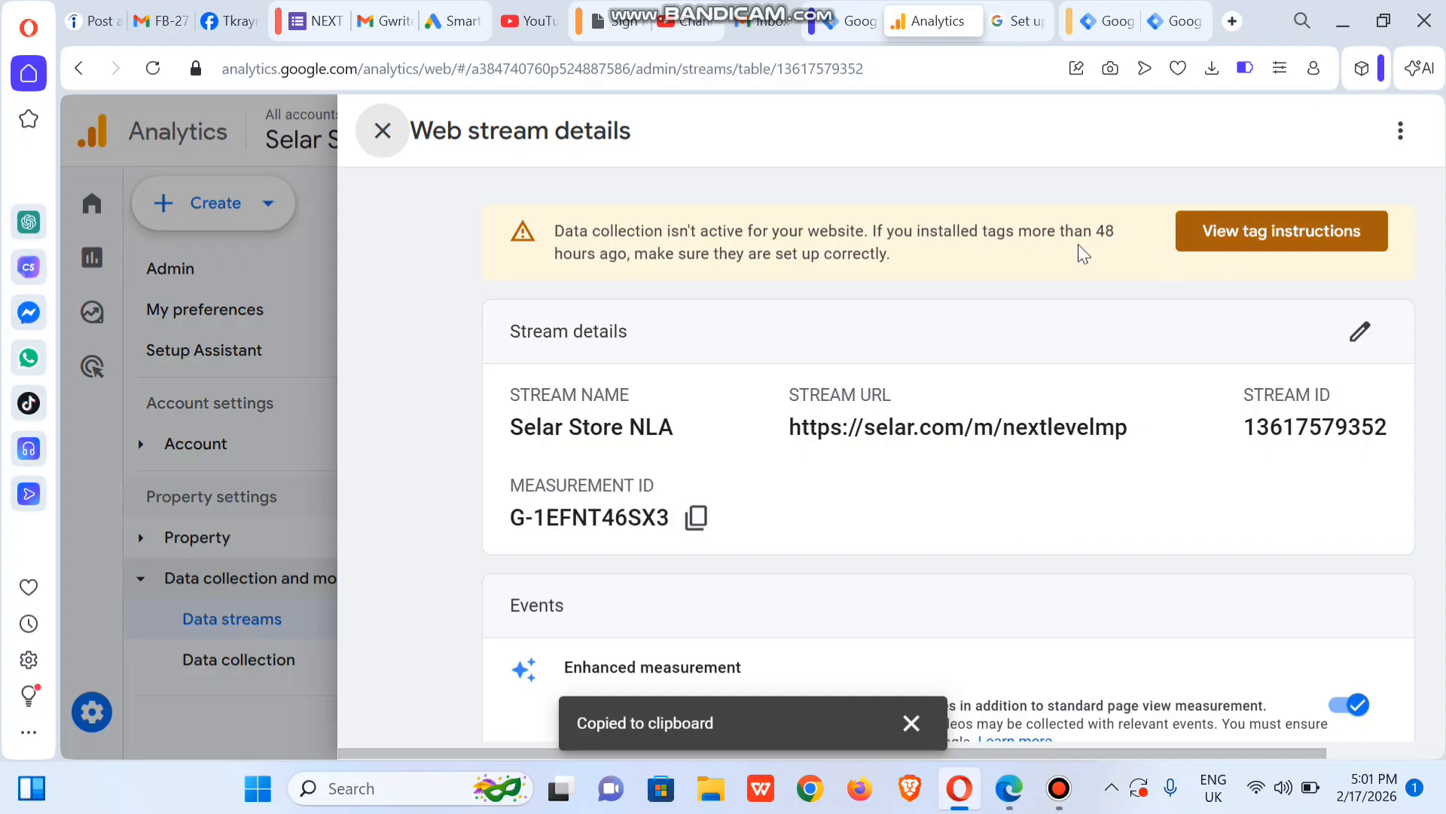
pyautogui.click(1258, 235)
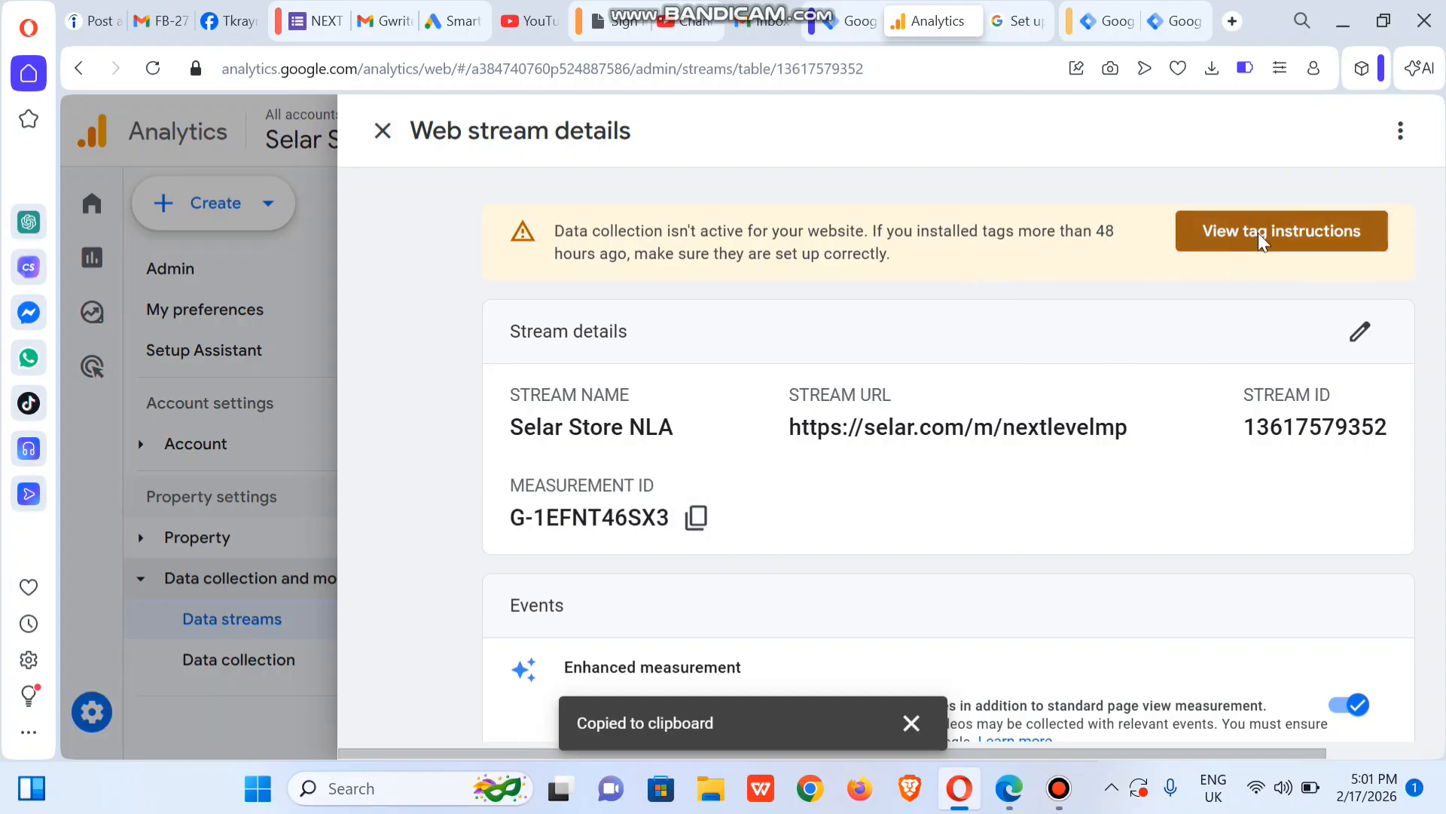
pyautogui.click(1263, 239)
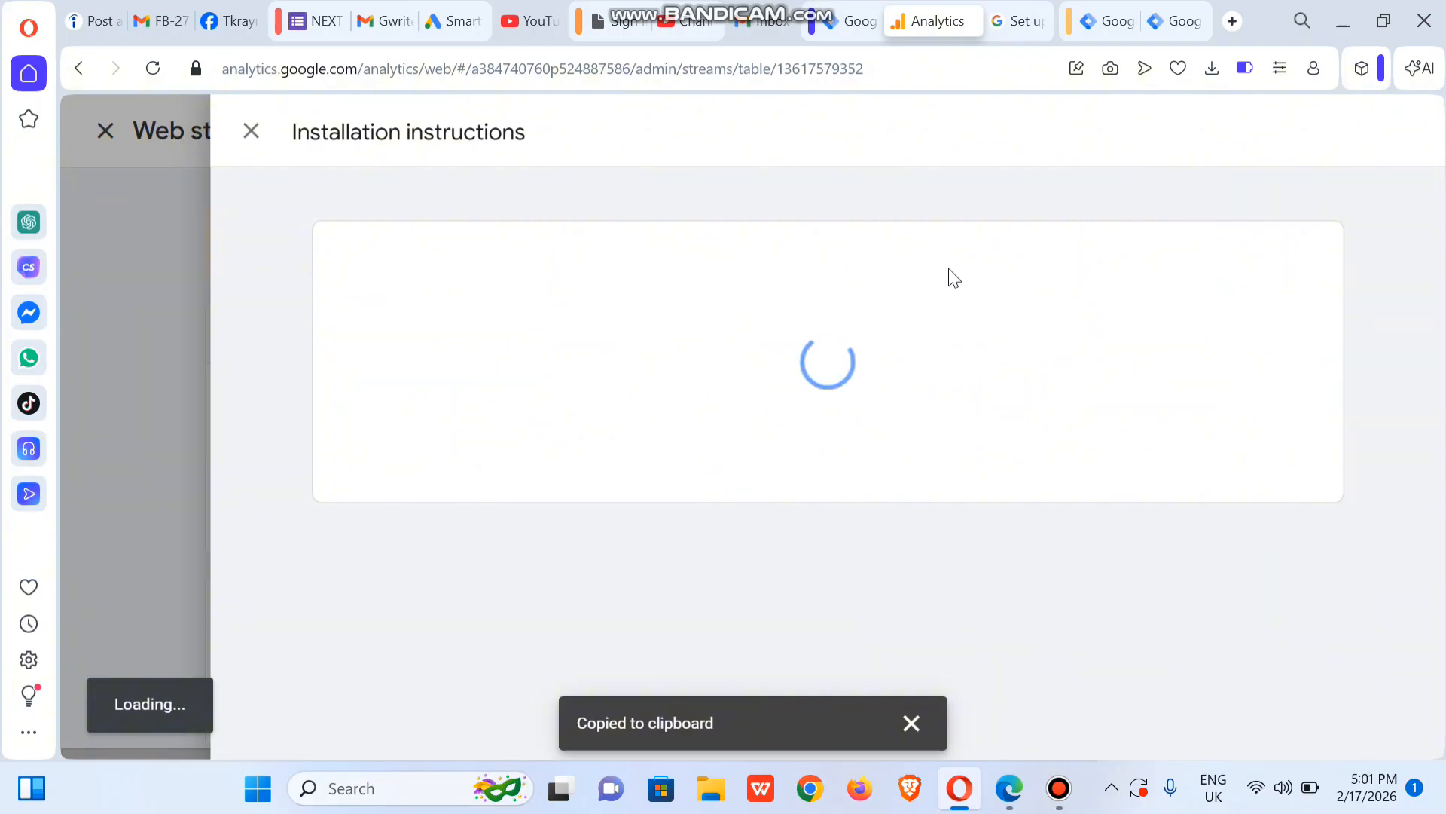
pyautogui.click(1105, 245)
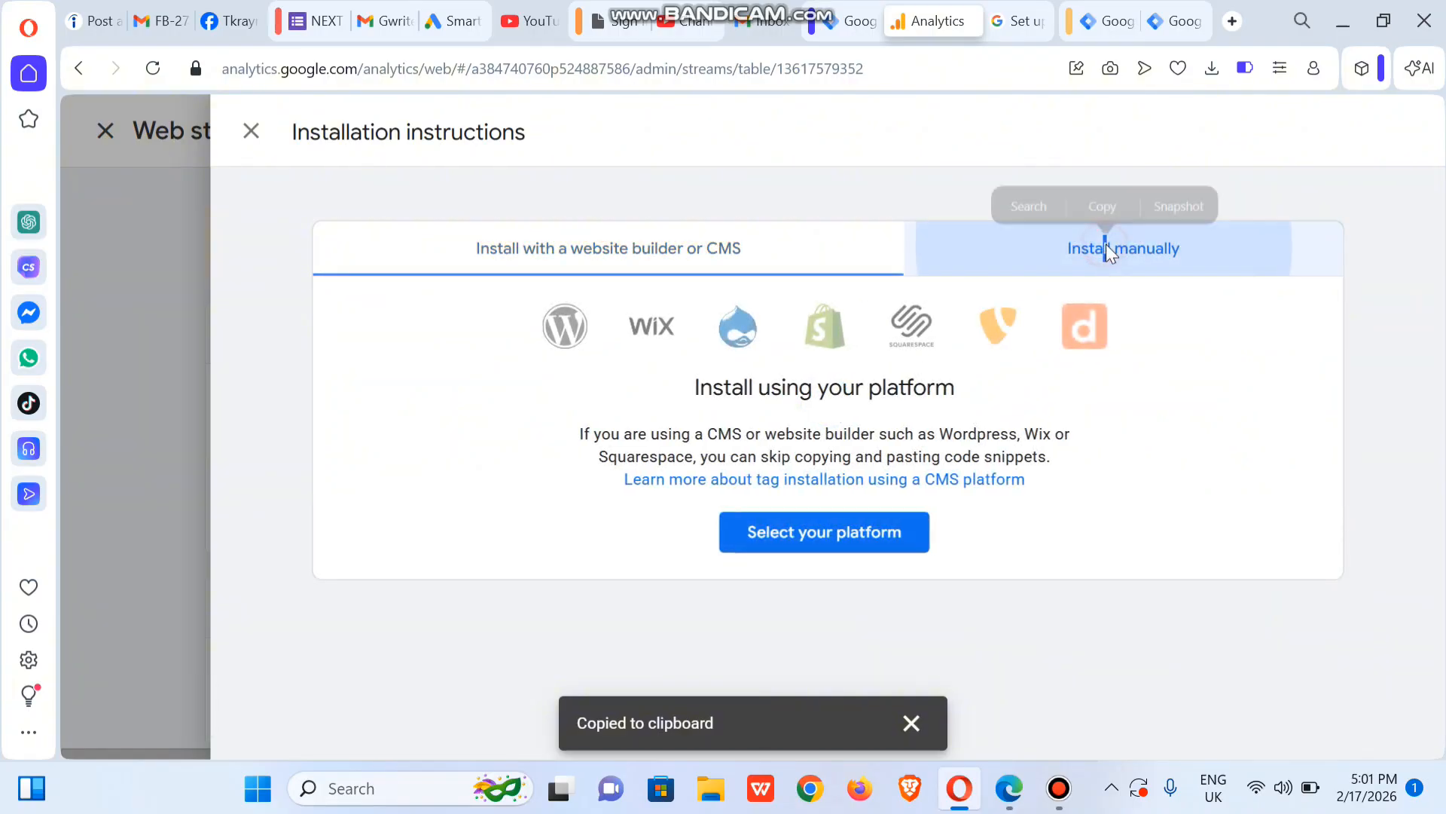
pyautogui.scroll(-2, 1100, 248)
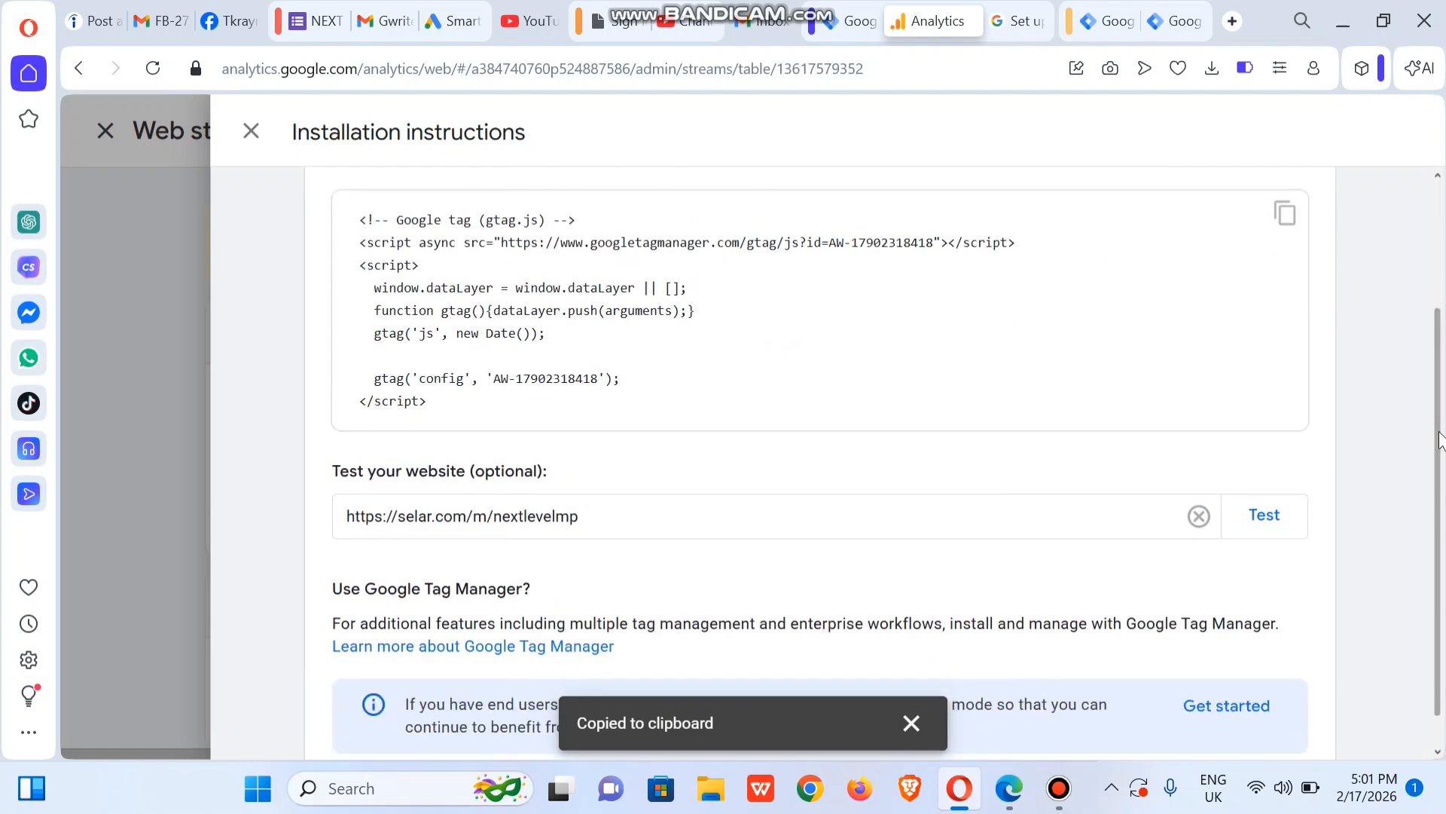
pyautogui.click(1256, 523)
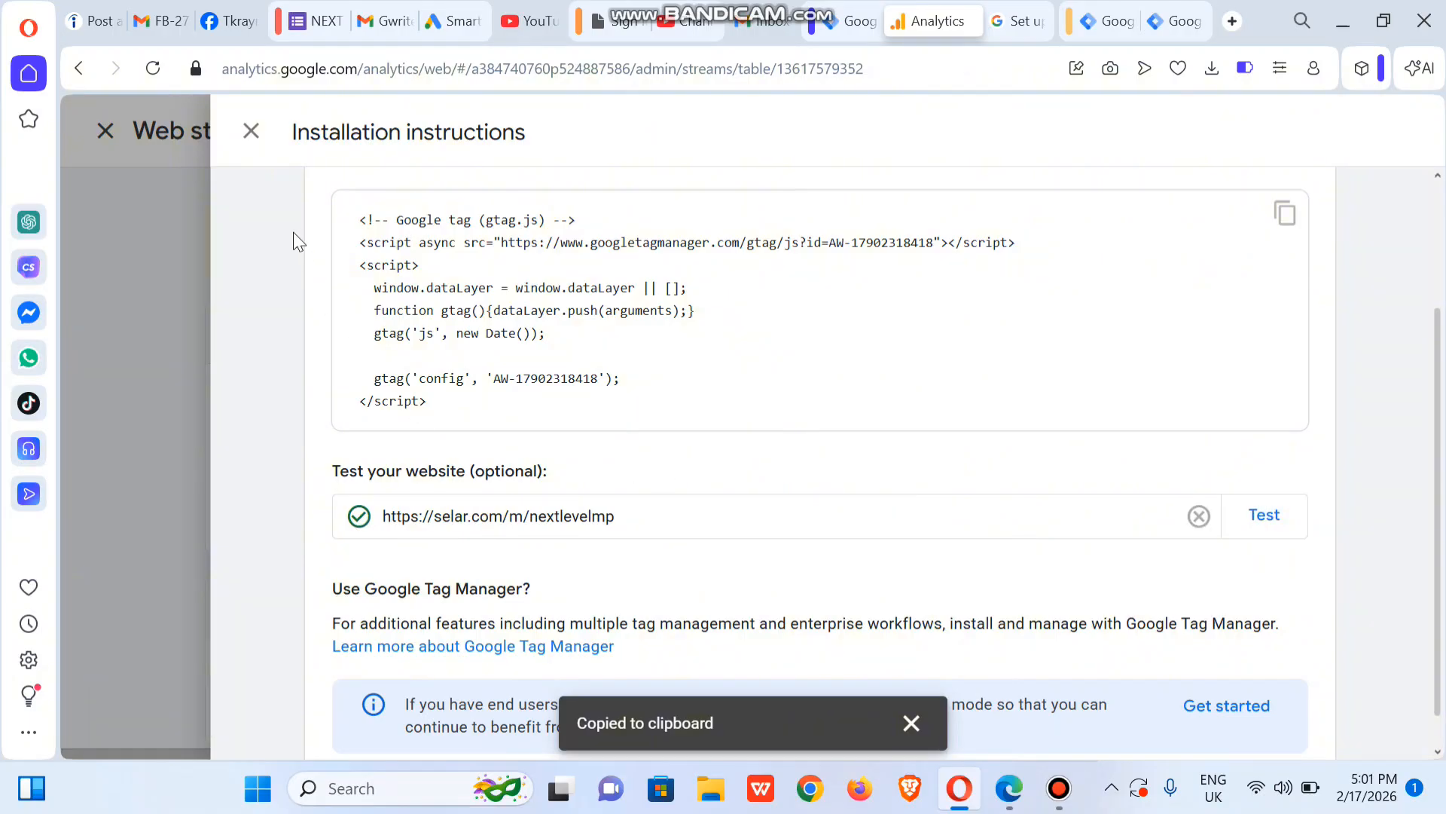
pyautogui.click(249, 128)
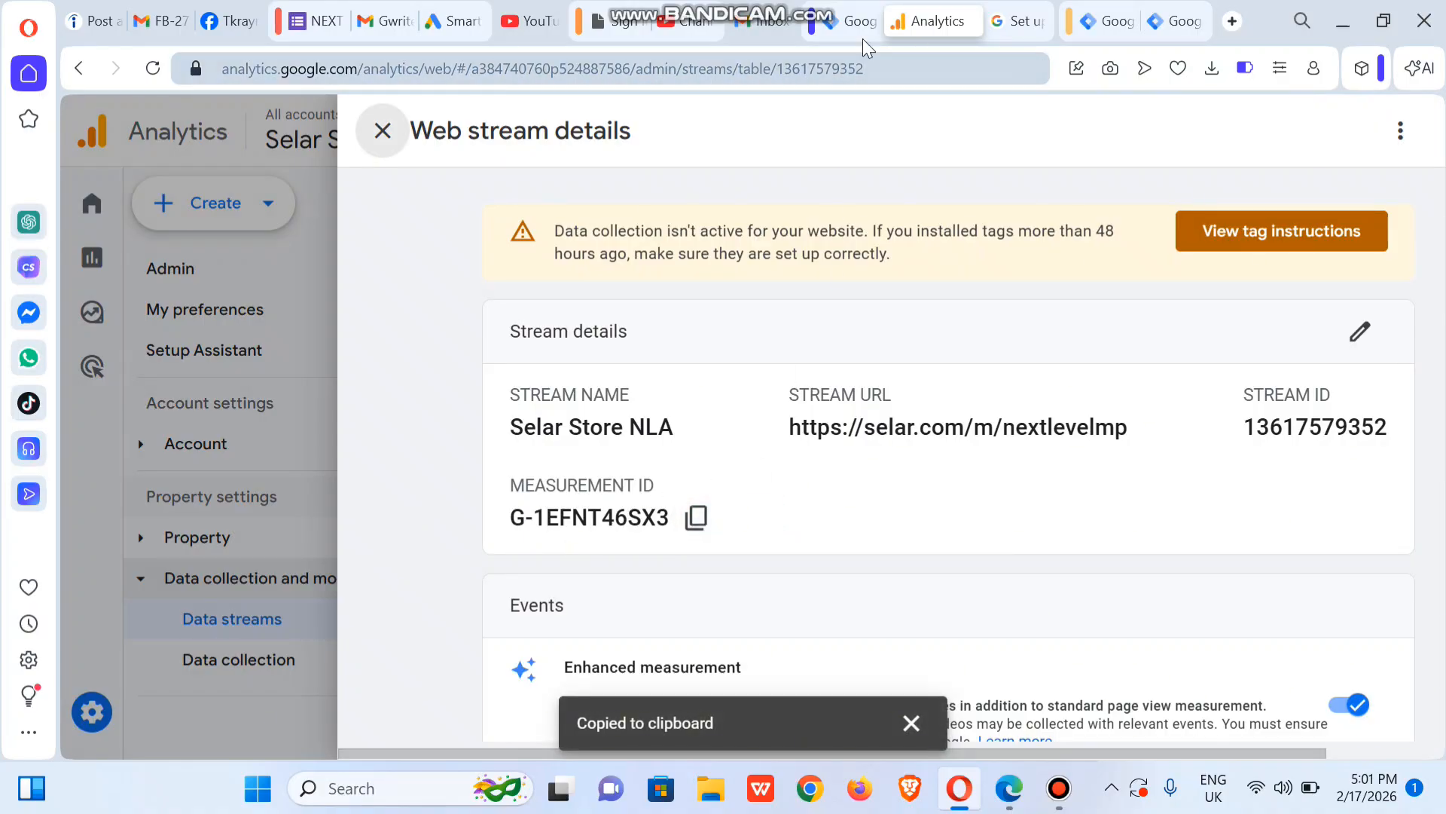
# Step: Return to Tag Manager, enter G-1EFNT46SX3 as the Selar_Purchase tag's measurement ID, and save the tag
pyautogui.click(847, 21)
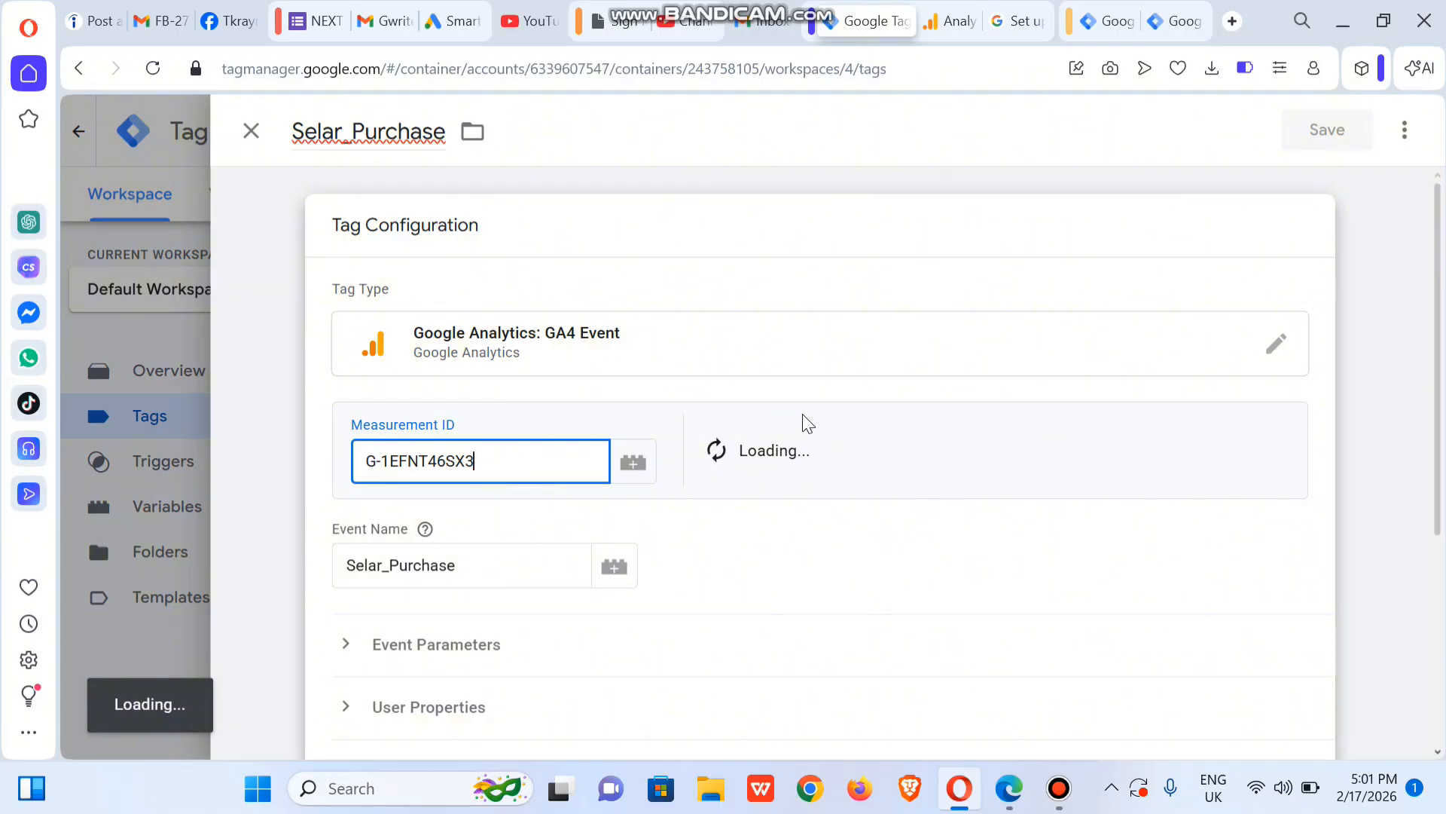
pyautogui.scroll(-5, 1442, 626)
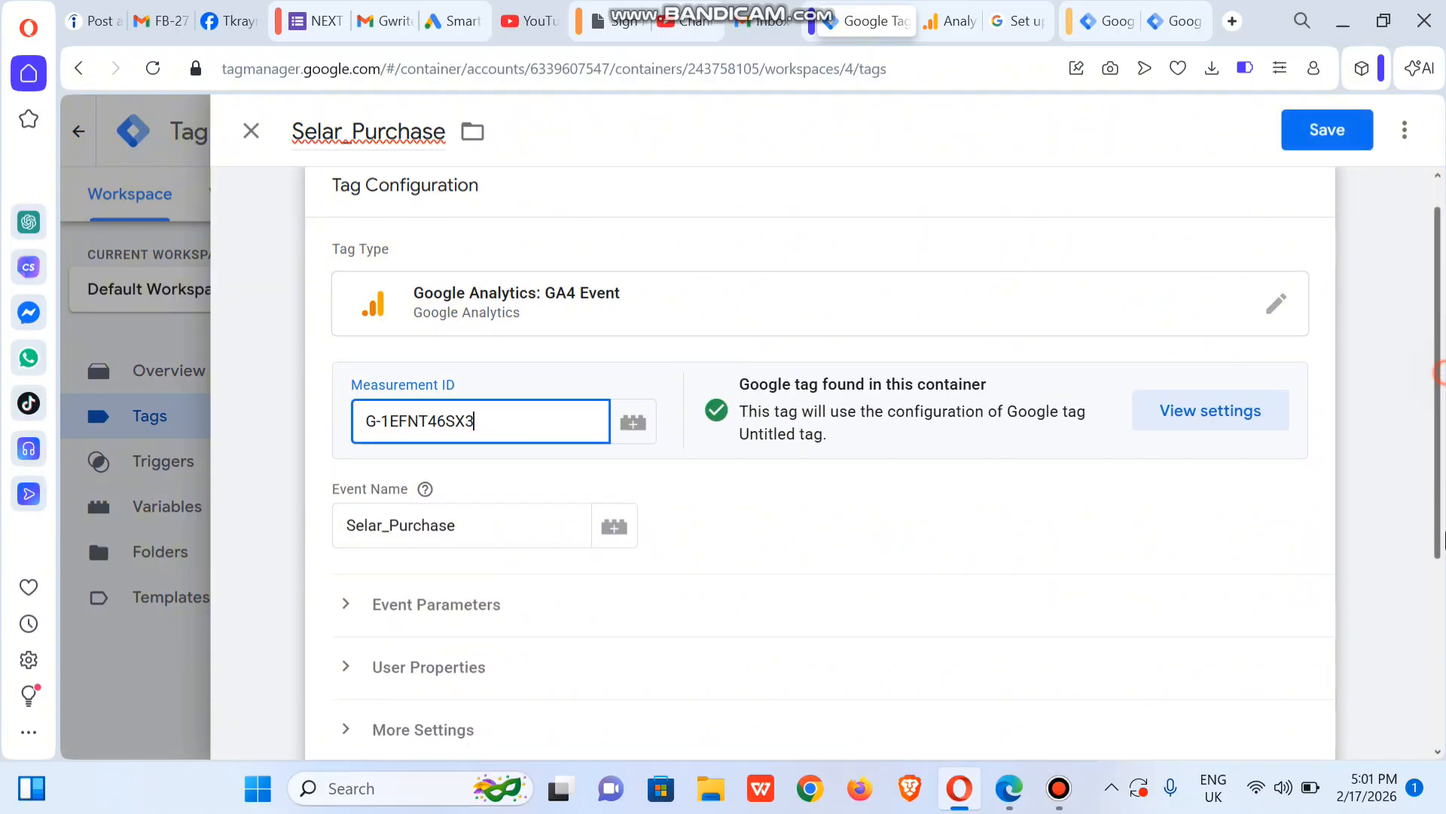
pyautogui.moveTo(1444, 738)
pyautogui.mouseDown()
pyautogui.moveTo(1444, 687)
pyautogui.moveTo(1444, 738)
pyautogui.mouseUp()
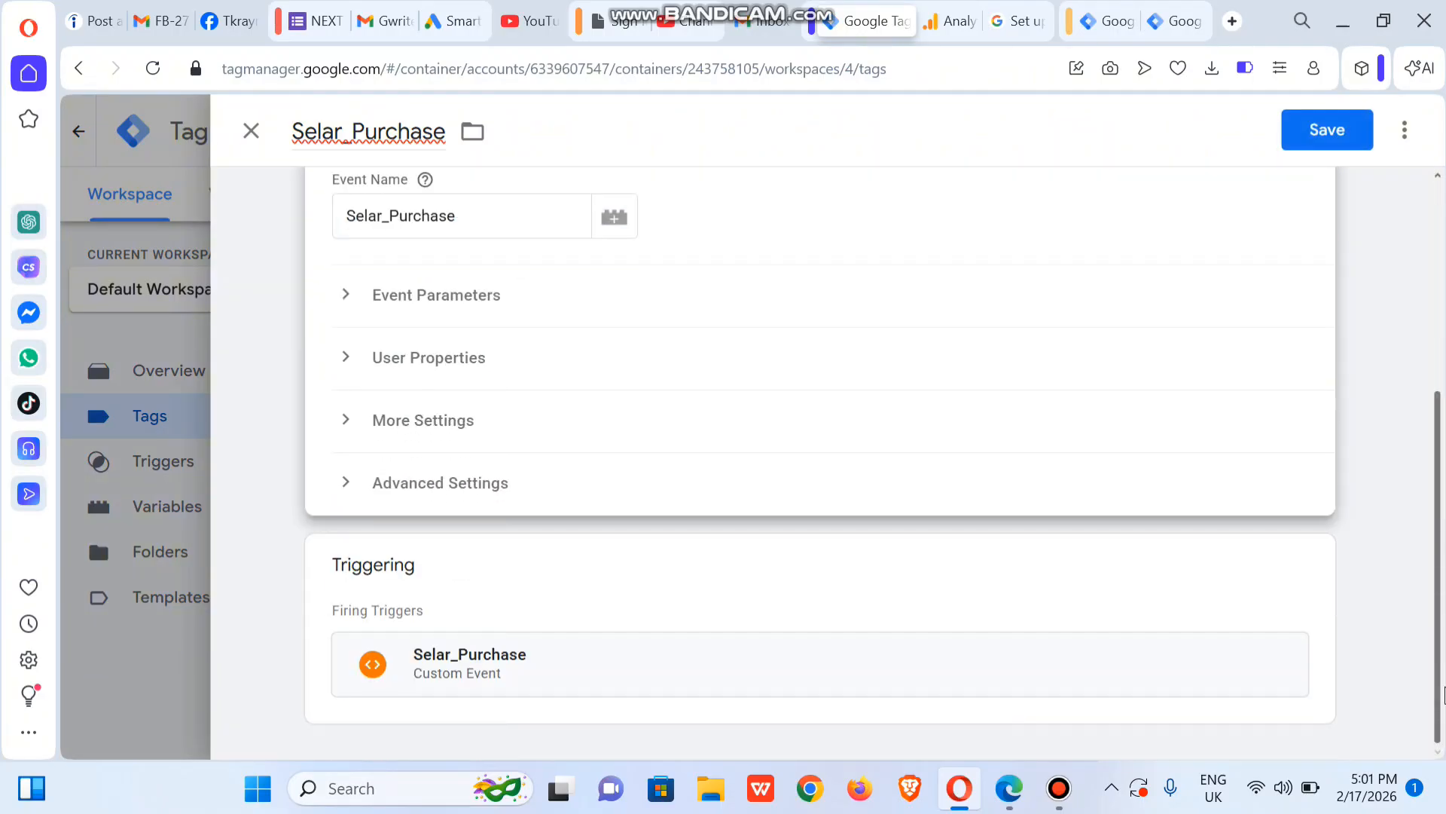
pyautogui.moveTo(1440, 593); pyautogui.dragTo(1442, 305)
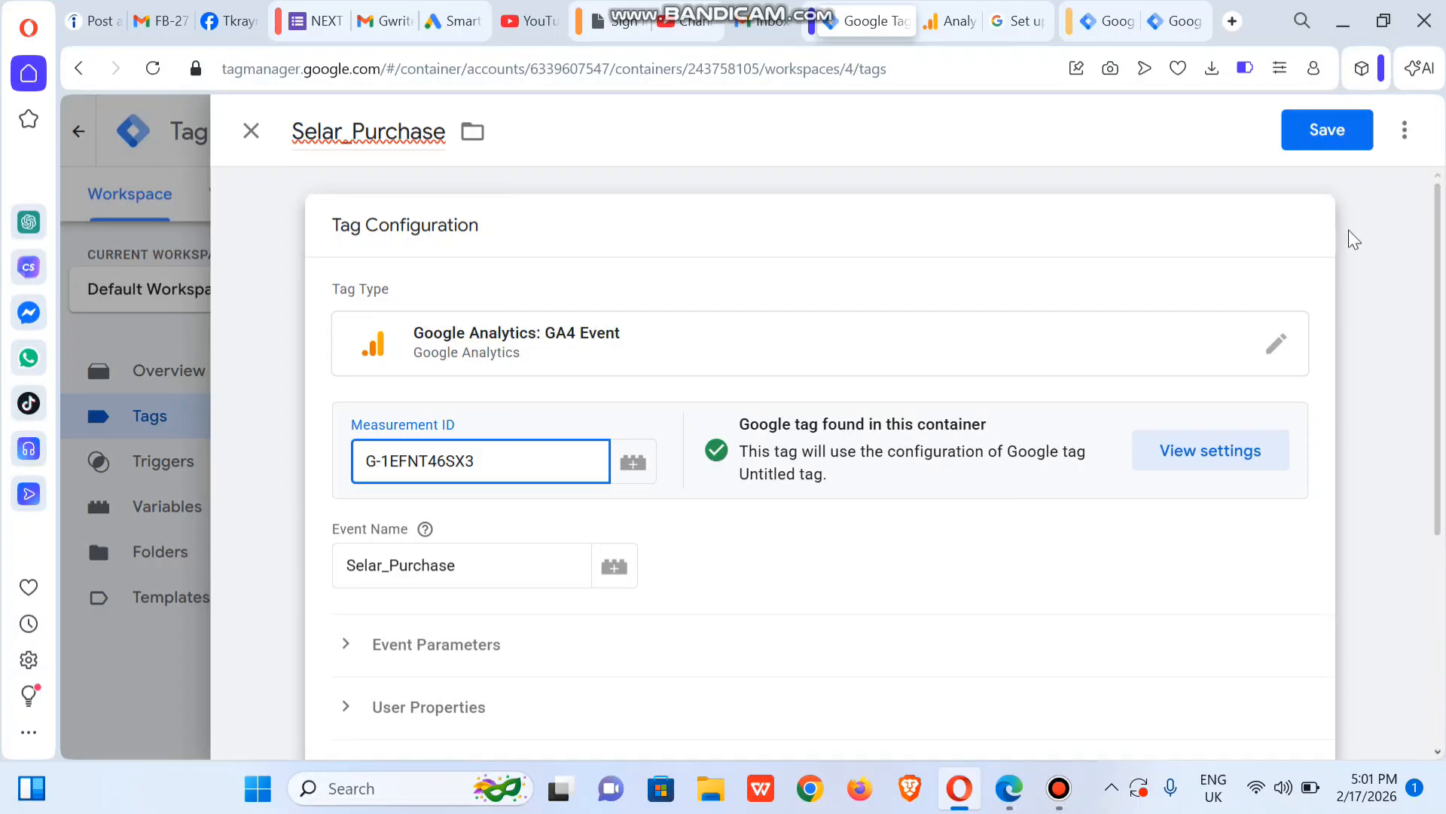
pyautogui.click(1323, 133)
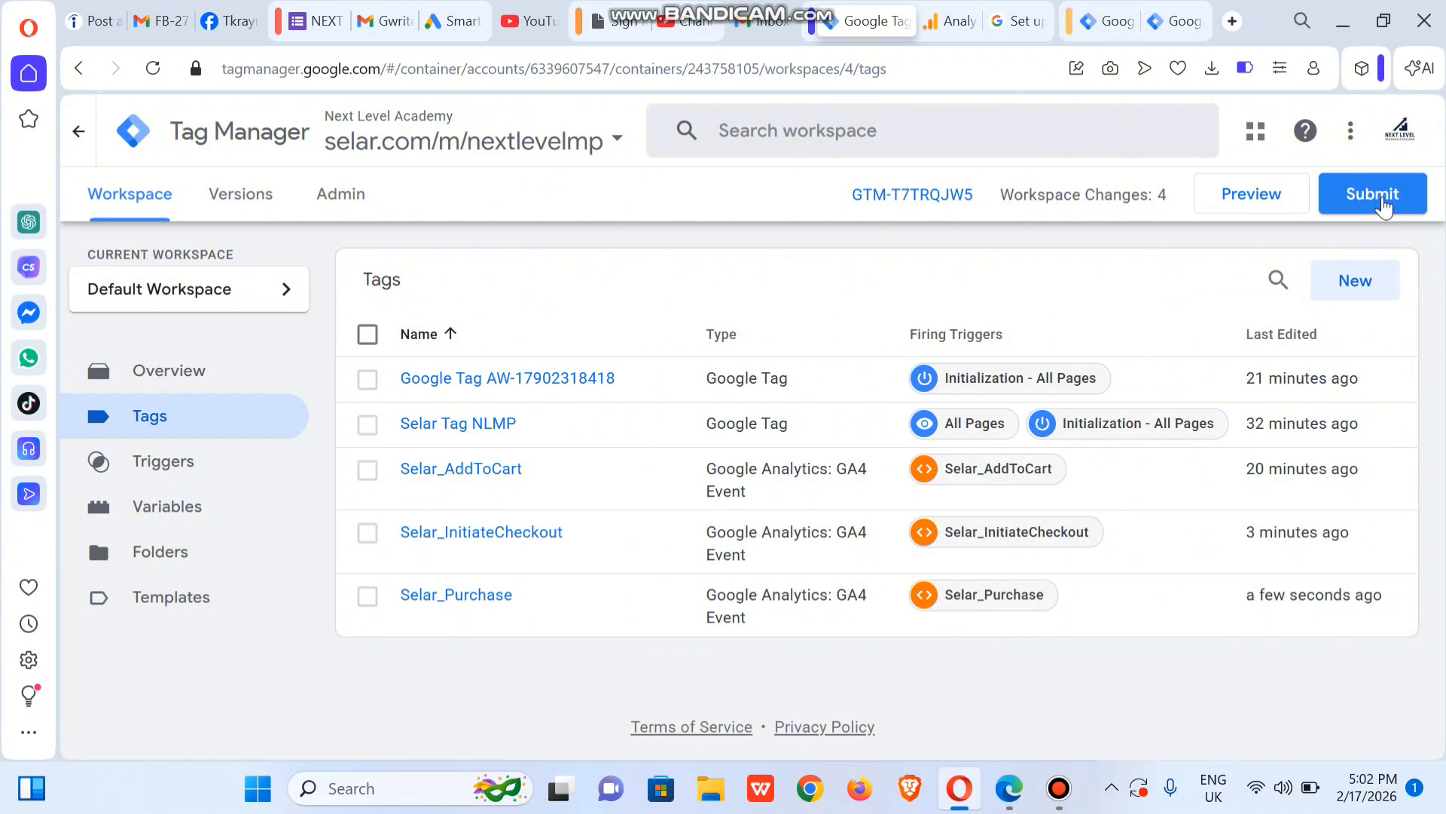
# Step: Submit and publish the workspace changes without a version name or description, and close the version summary
pyautogui.click(1383, 203)
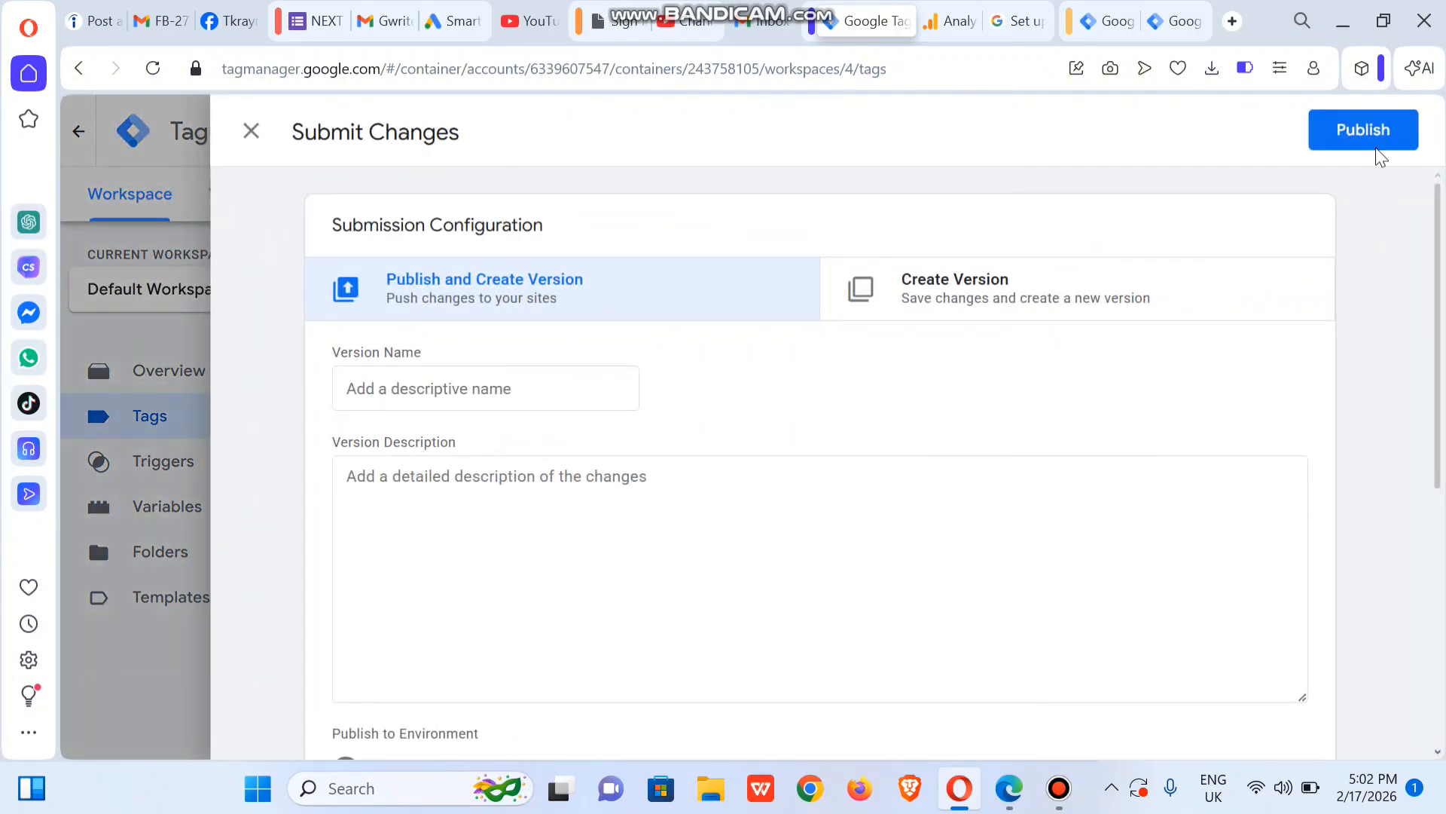
pyautogui.click(1370, 141)
pyautogui.moveTo(1069, 768)
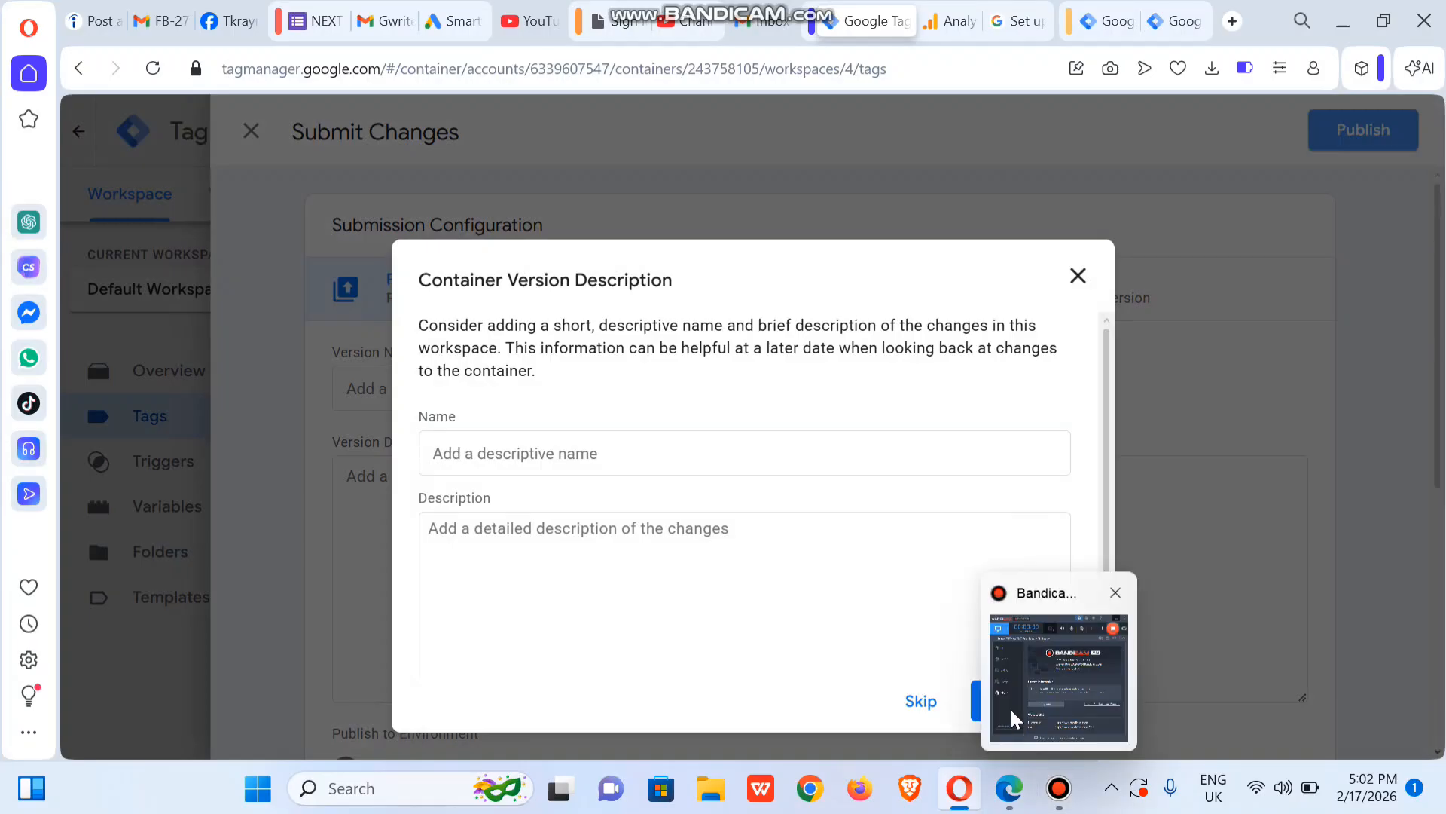
pyautogui.click(1004, 711)
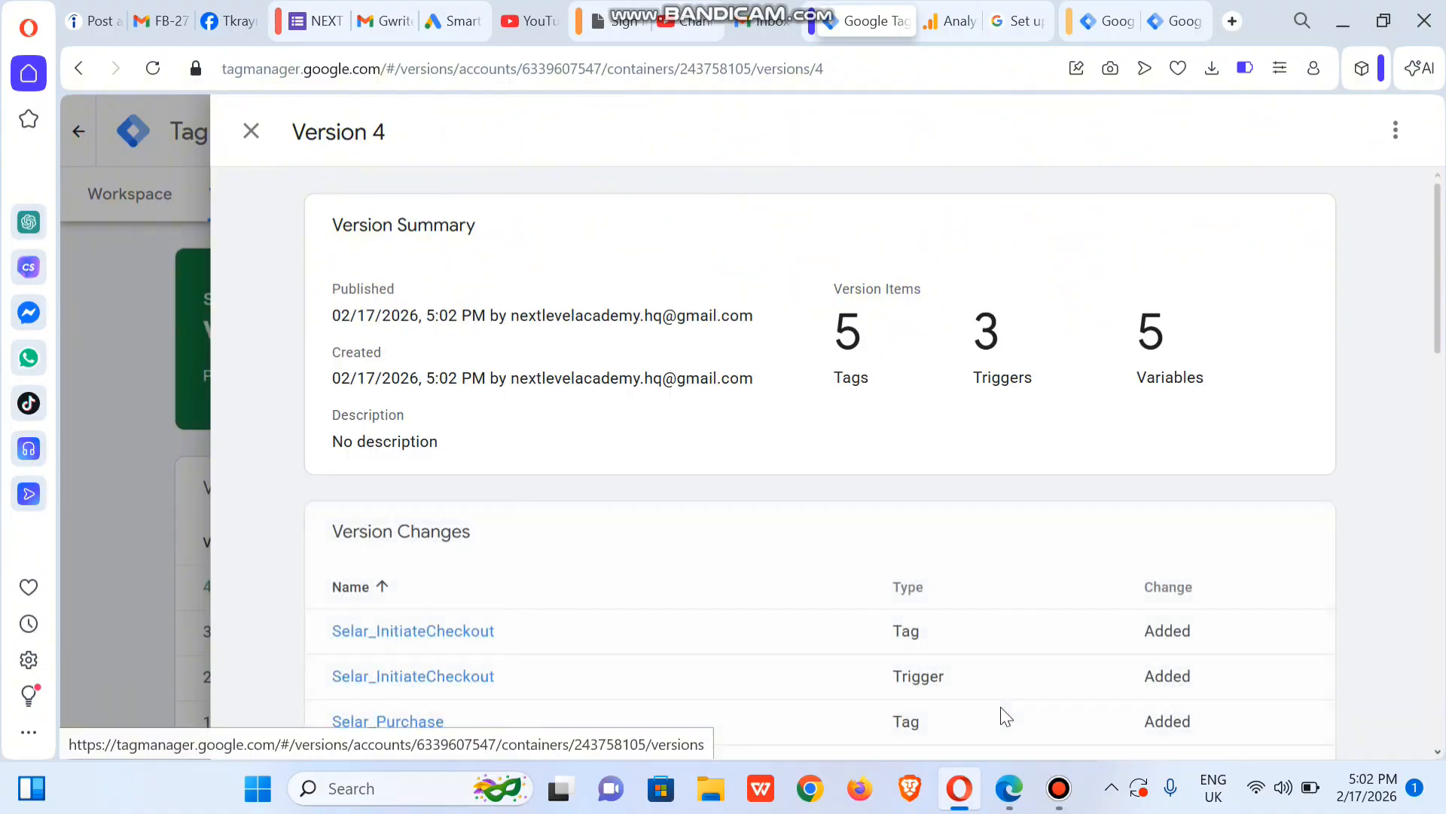
pyautogui.click(253, 134)
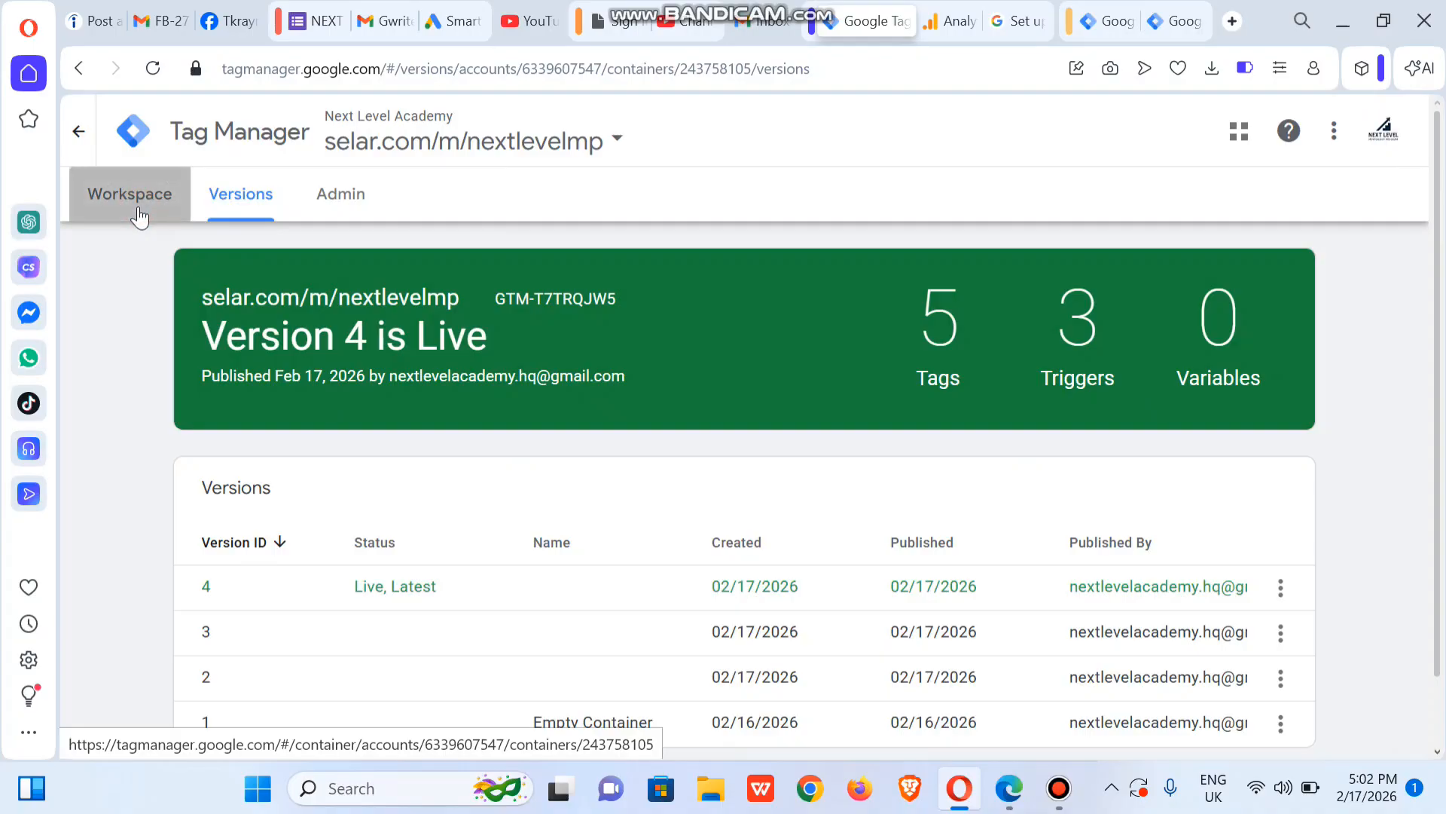
# Step: Reopen the selar.com/m/nextlevelmp container to view its tags, and check data collection on the Analytics home page
pyautogui.click(78, 133)
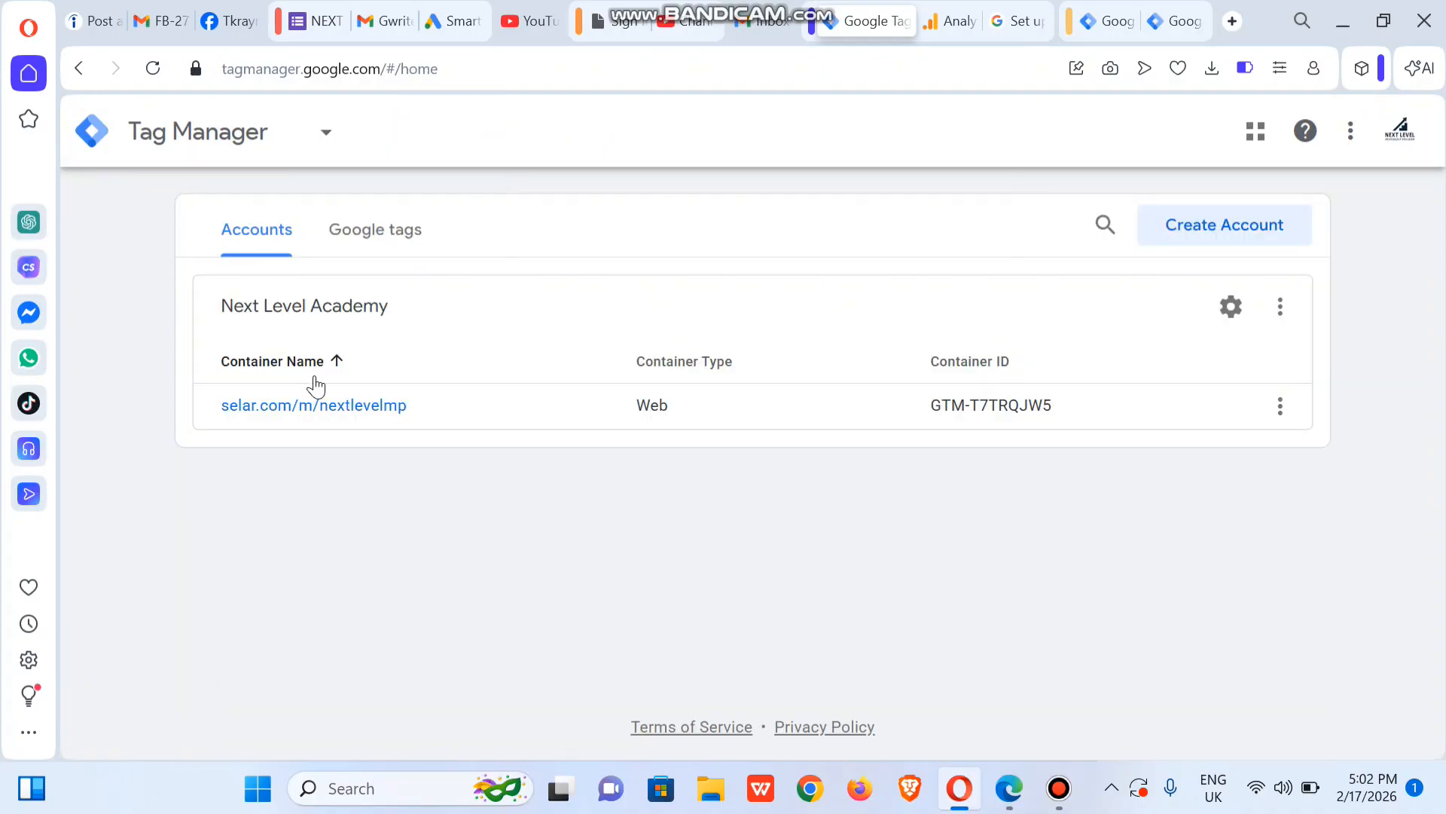
pyautogui.click(323, 411)
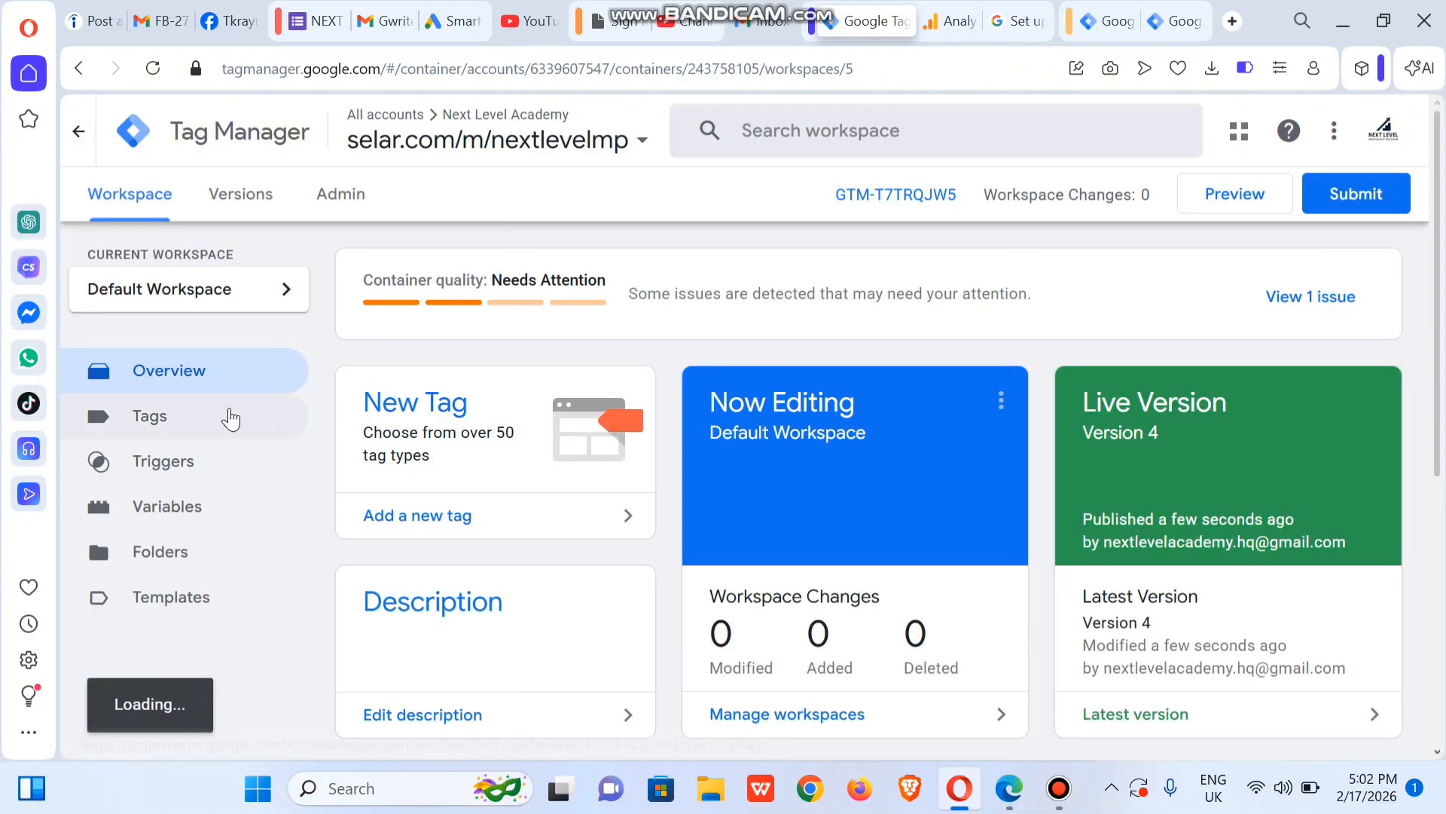
pyautogui.click(182, 426)
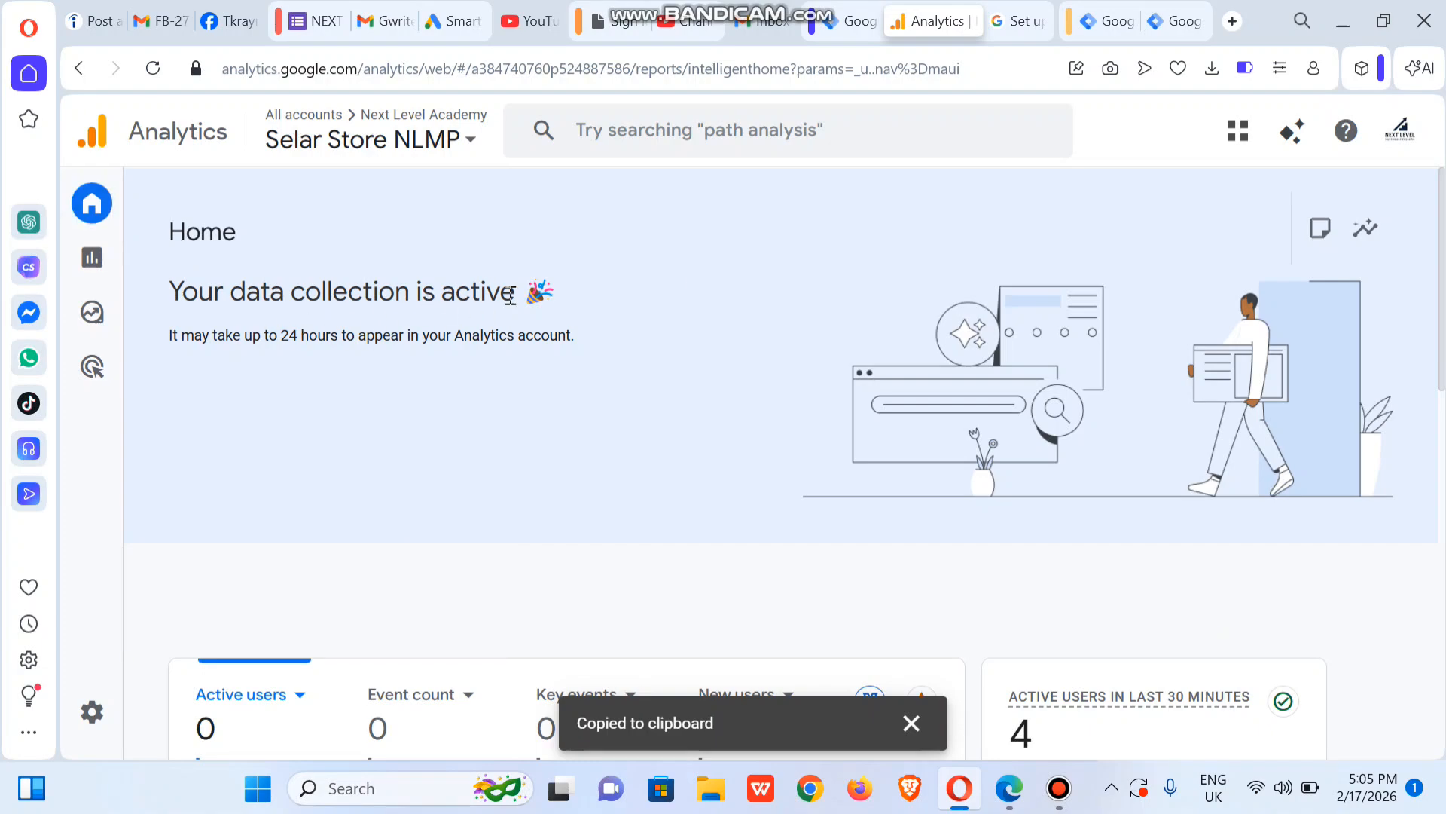
pyautogui.moveTo(1444, 223); pyautogui.dragTo(1433, 30)
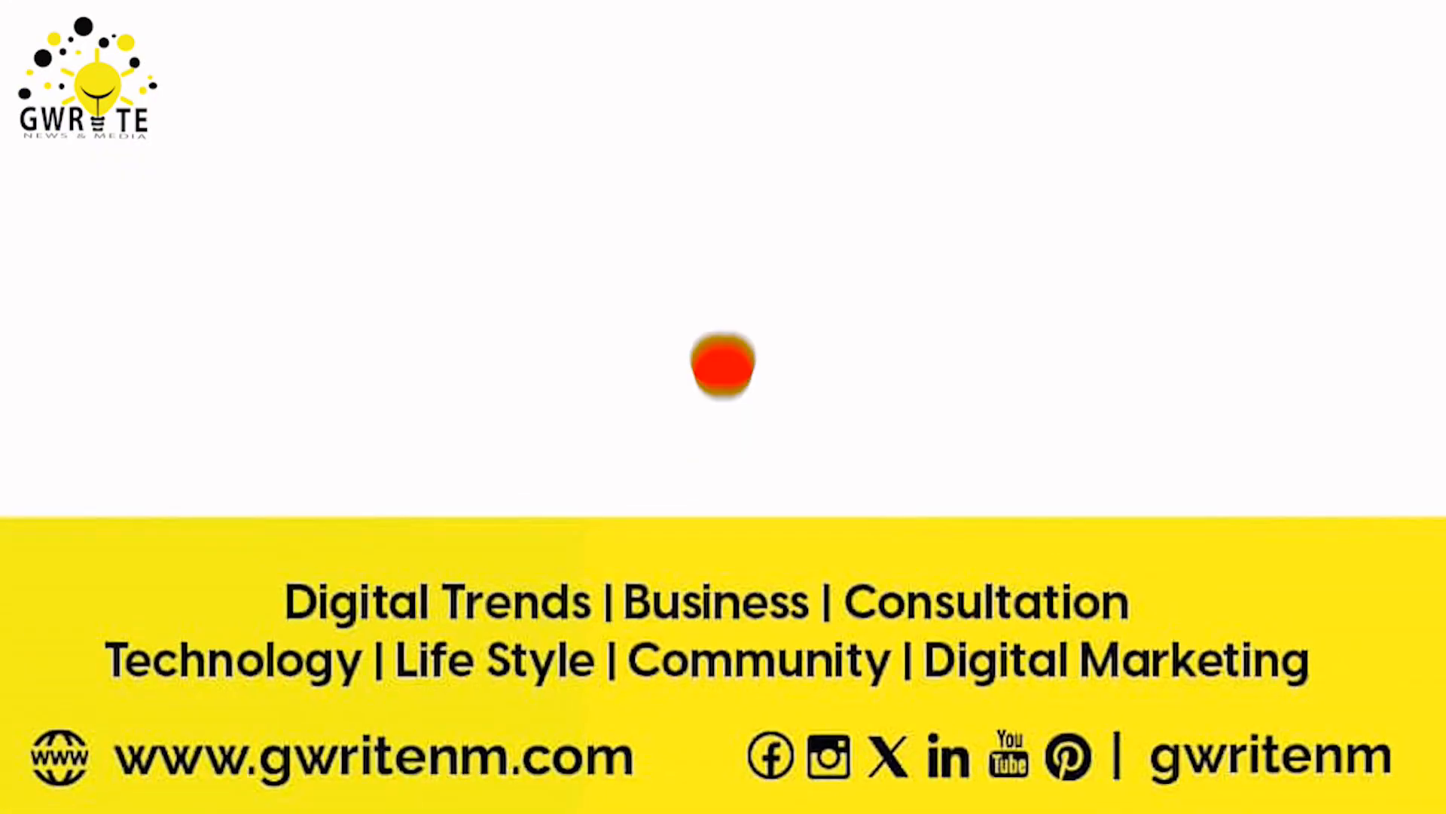